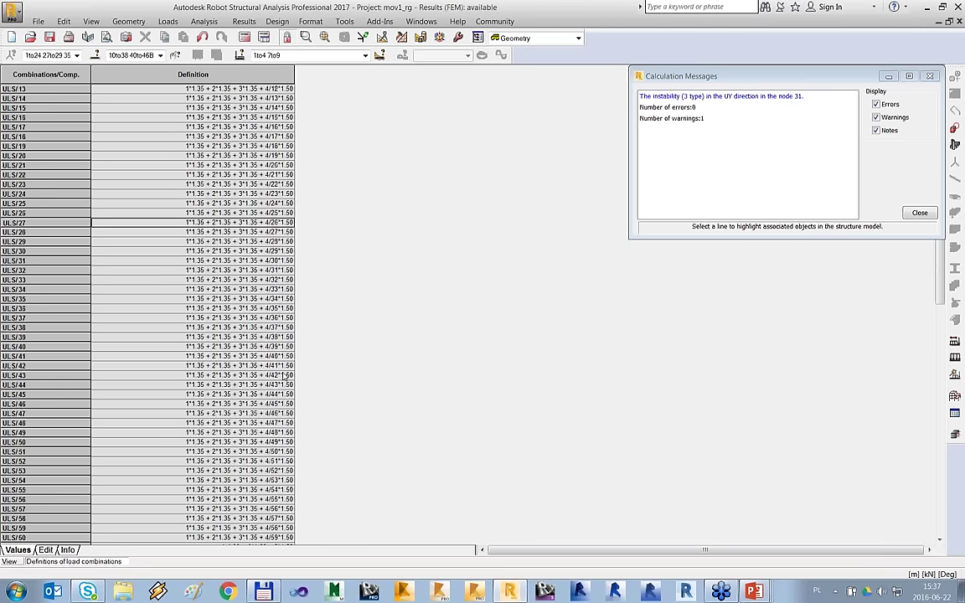
# Review the ULS combination component definitions down through the rest of the combinations table.
pyautogui.scroll(-2, 286, 378)
pyautogui.scroll(-1, 286, 375)
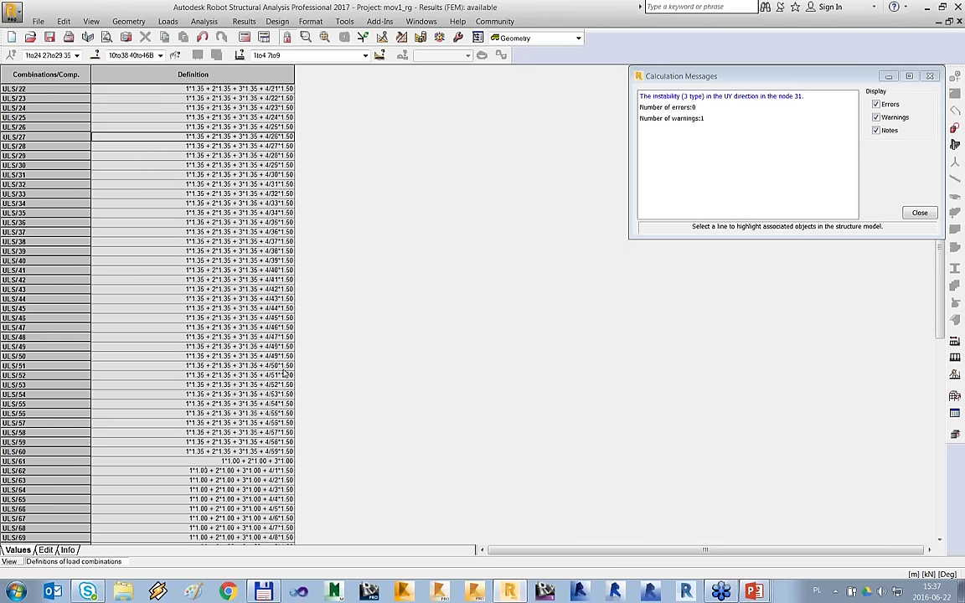
pyautogui.scroll(-2, 286, 375)
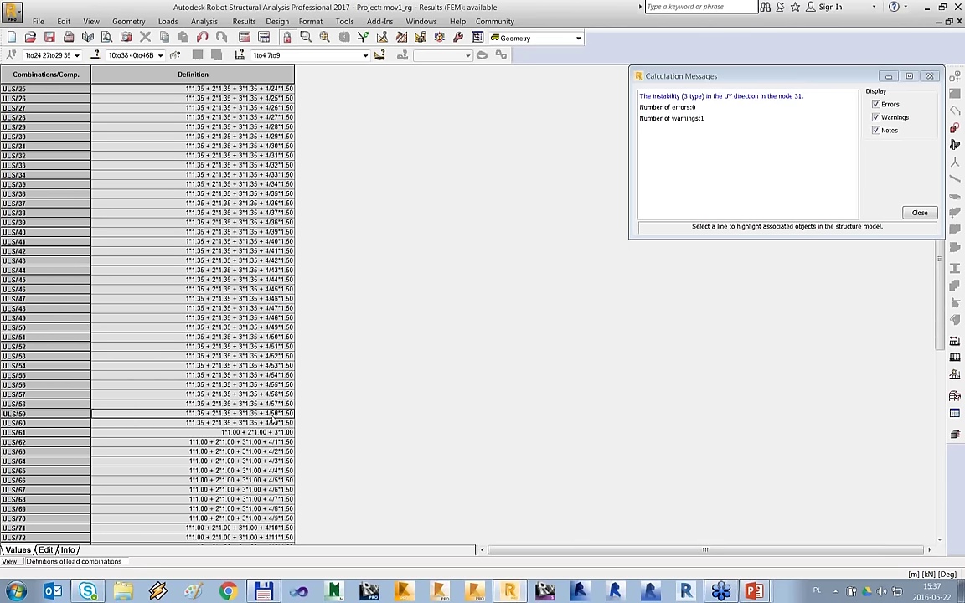
pyautogui.click(285, 403)
pyautogui.scroll(-15, 335, 453)
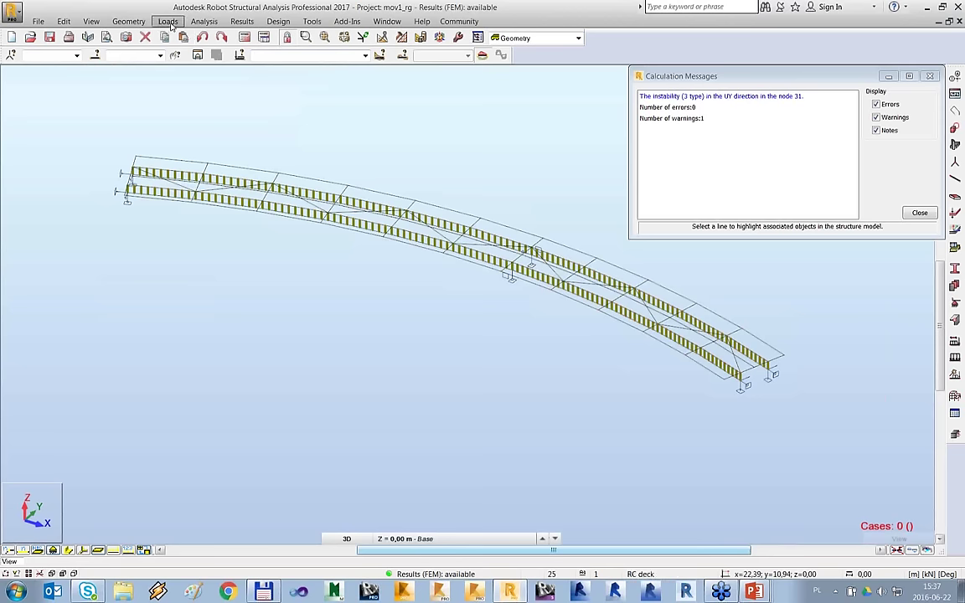
pyautogui.click(170, 22)
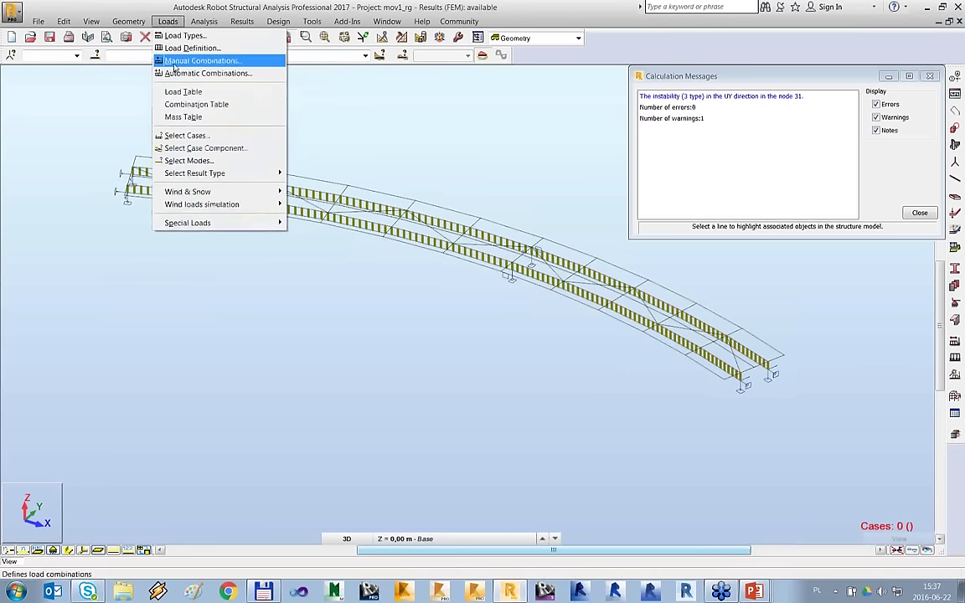
pyautogui.click(175, 73)
pyautogui.click(397, 387)
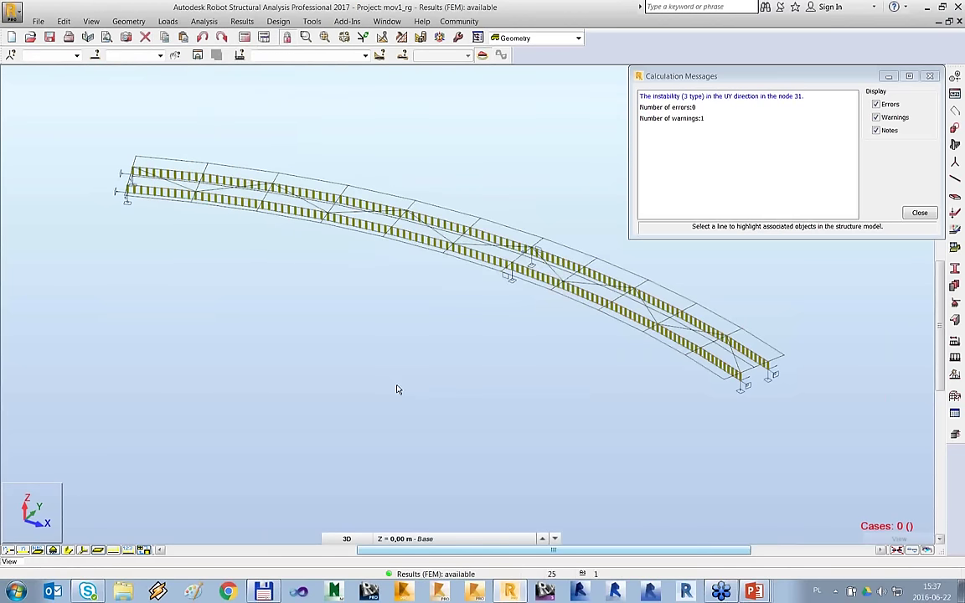
# Create a manual ULS combination with number 12 and the name COMB1.
pyautogui.click(168, 22)
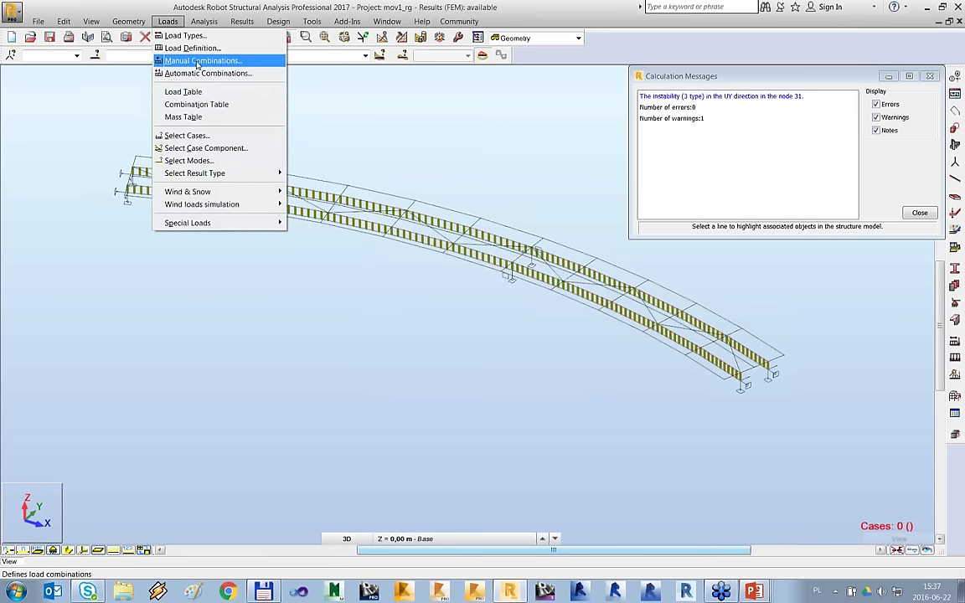
pyautogui.click(199, 61)
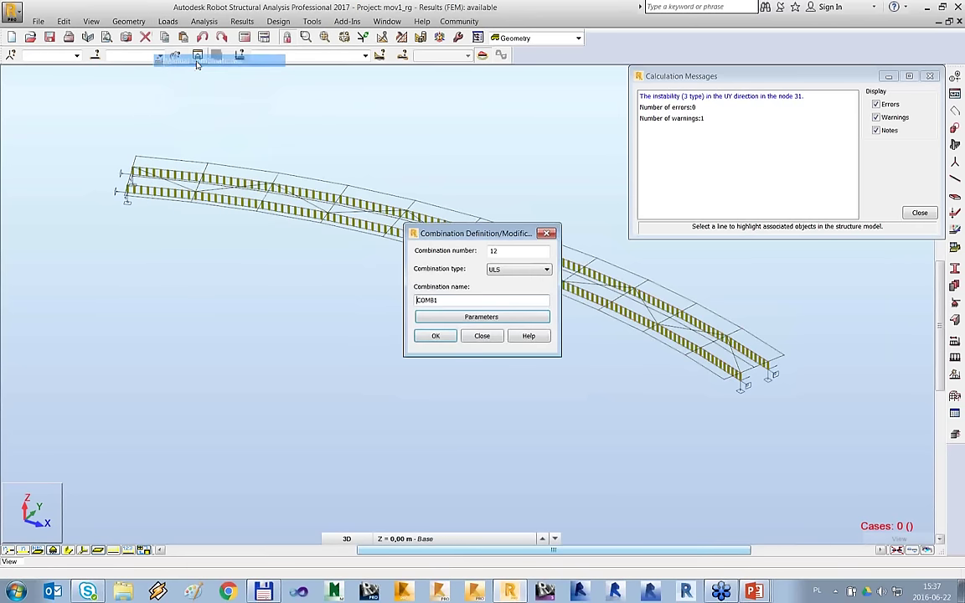
pyautogui.click(435, 337)
pyautogui.click(536, 332)
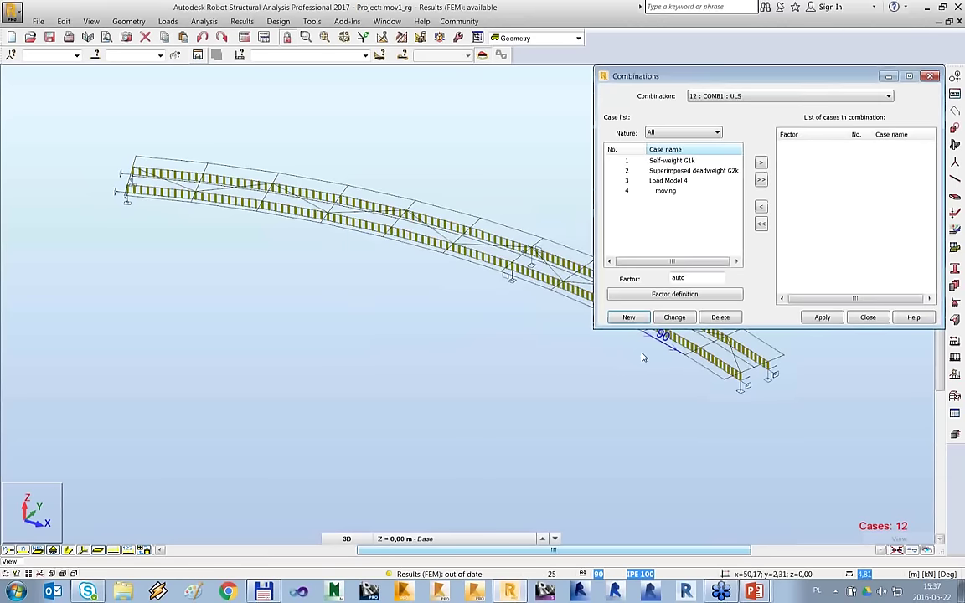
# Add all listed load cases, including the moving load, to COMB1 with automatic factors and apply the combination.
pyautogui.click(444, 201)
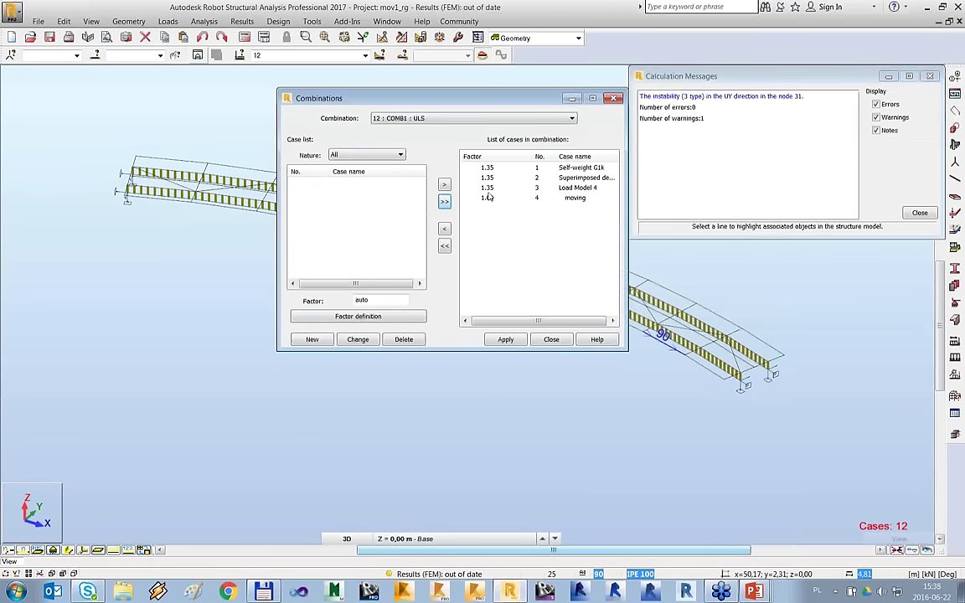
pyautogui.click(507, 340)
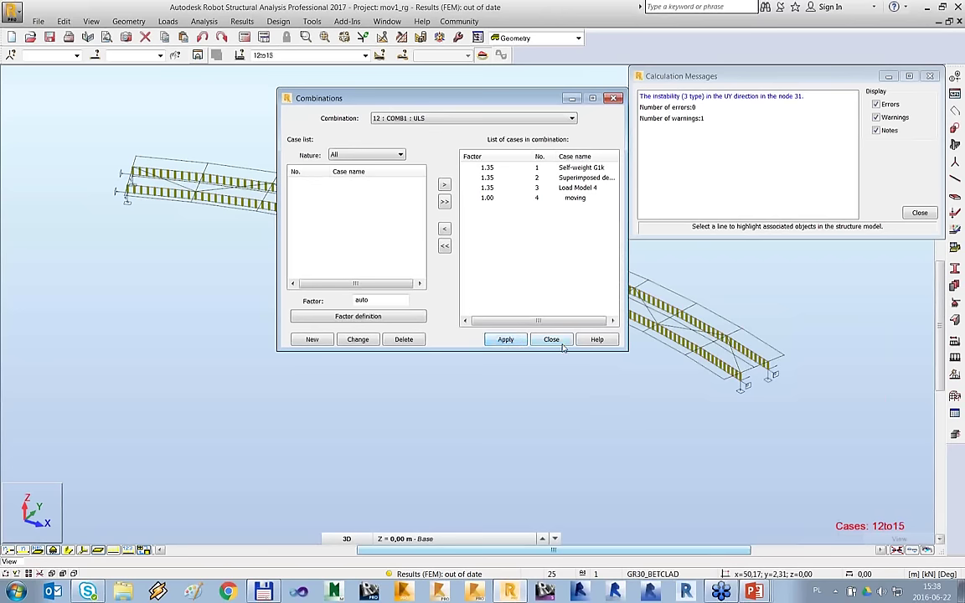
pyautogui.click(551, 340)
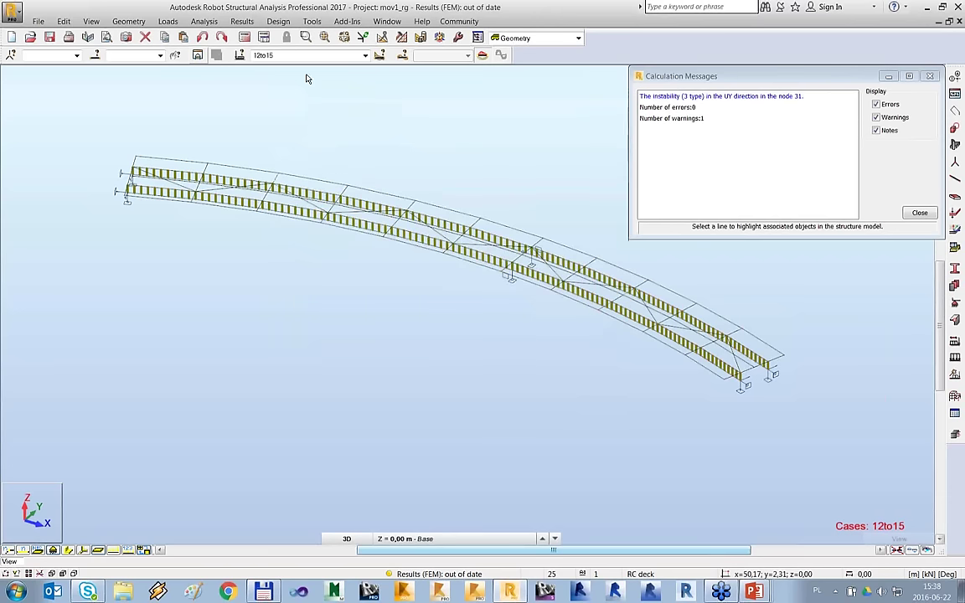
# Select COMB1 in the analysis types and run the structure calculations.
pyautogui.click(266, 38)
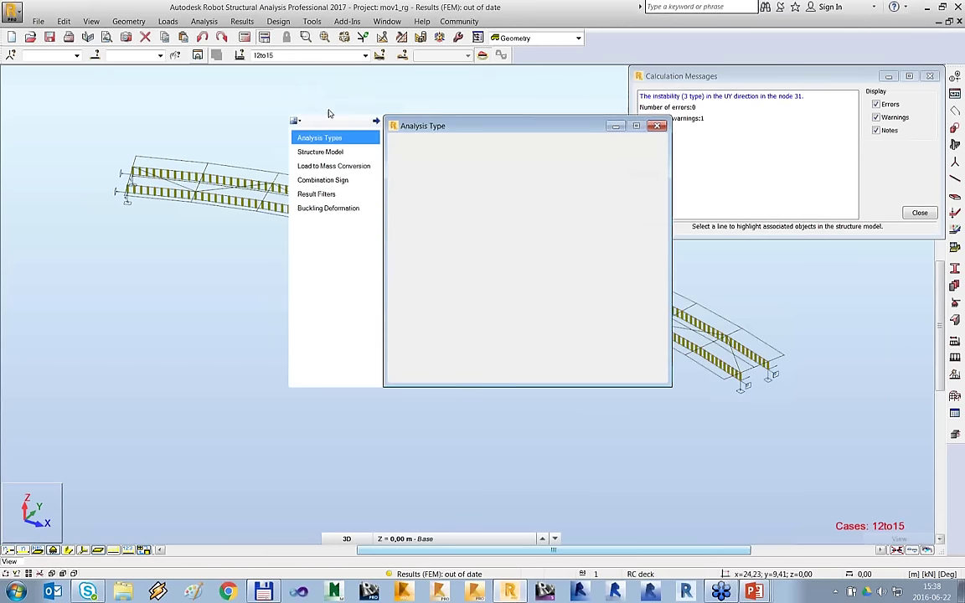
pyautogui.click(413, 213)
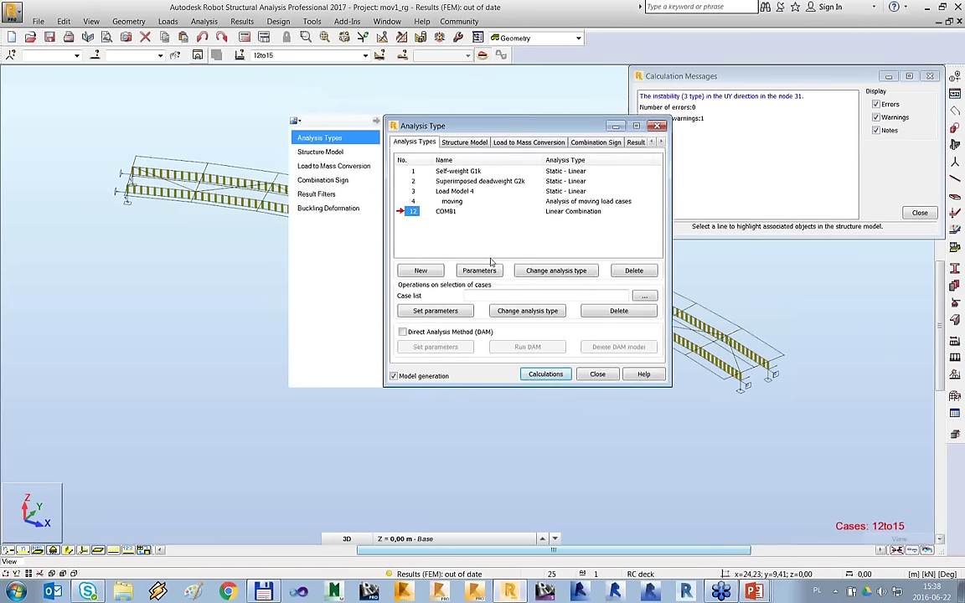
pyautogui.click(558, 379)
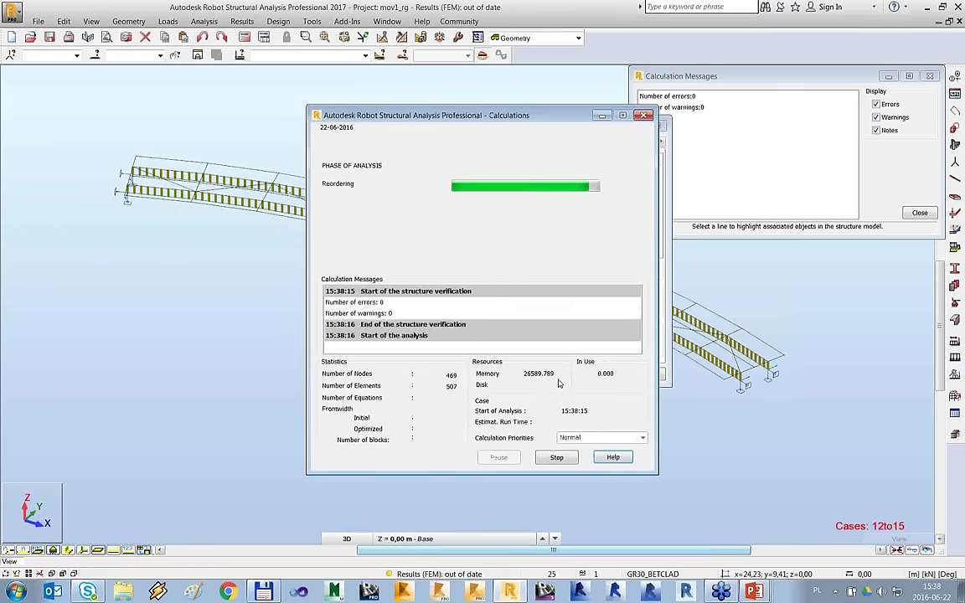
pyautogui.click(539, 341)
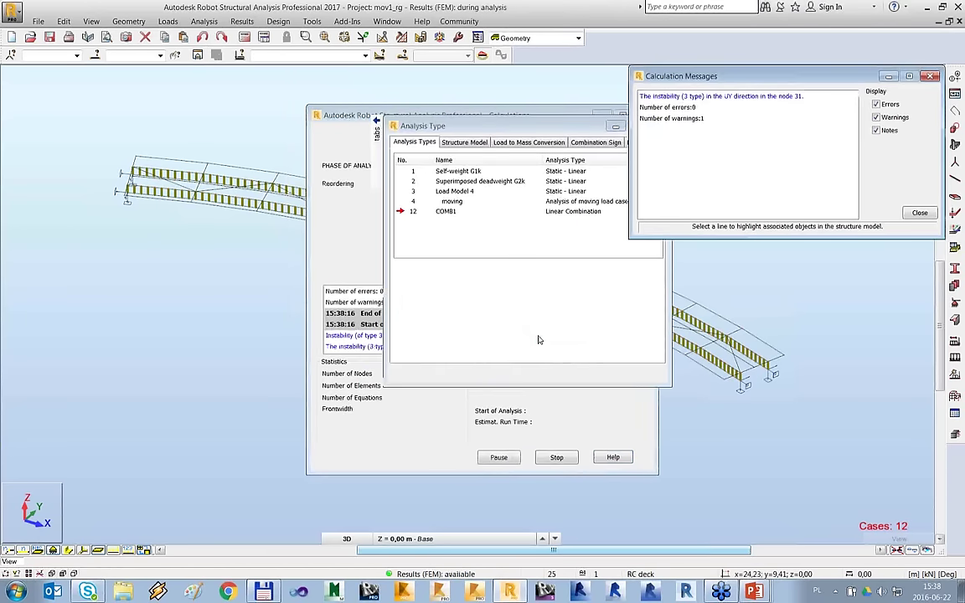
# Compare the selectable load cases with the cases defined in the analysis types.
pyautogui.click(365, 55)
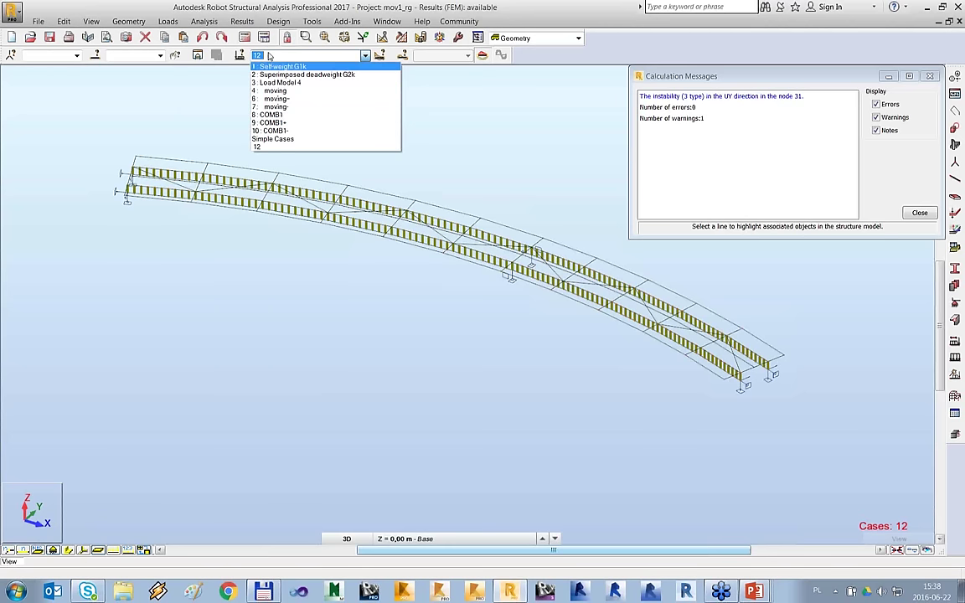
pyautogui.click(243, 37)
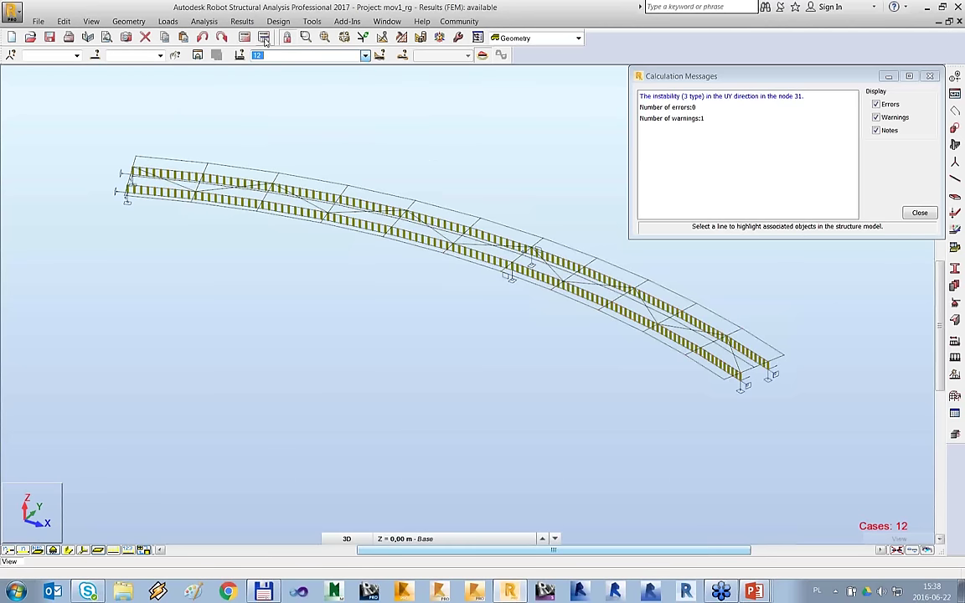
pyautogui.click(264, 38)
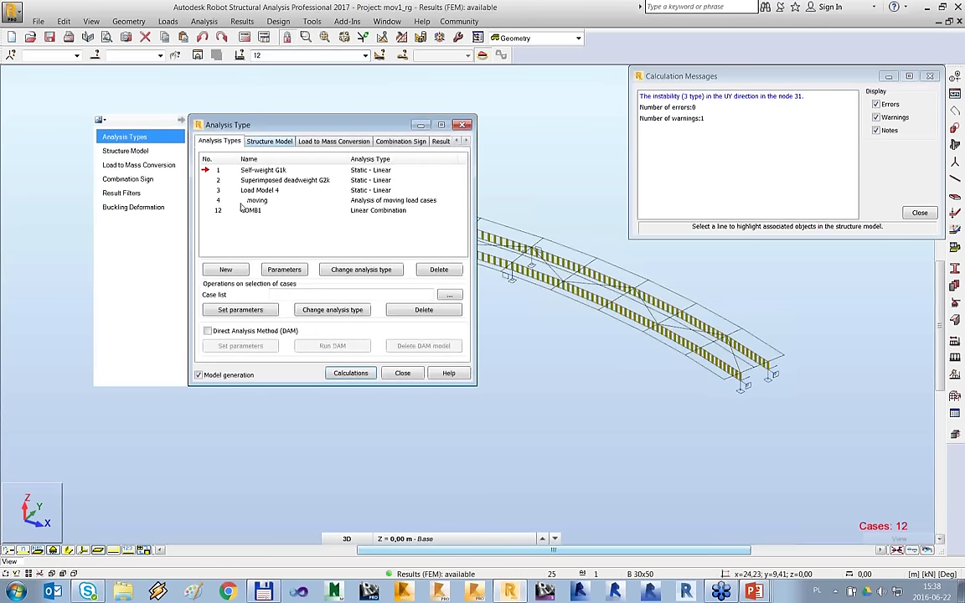
pyautogui.click(380, 57)
# Display case 8 COMB1 on the bridge model and step through its case components, ending at component 33.
pyautogui.click(366, 55)
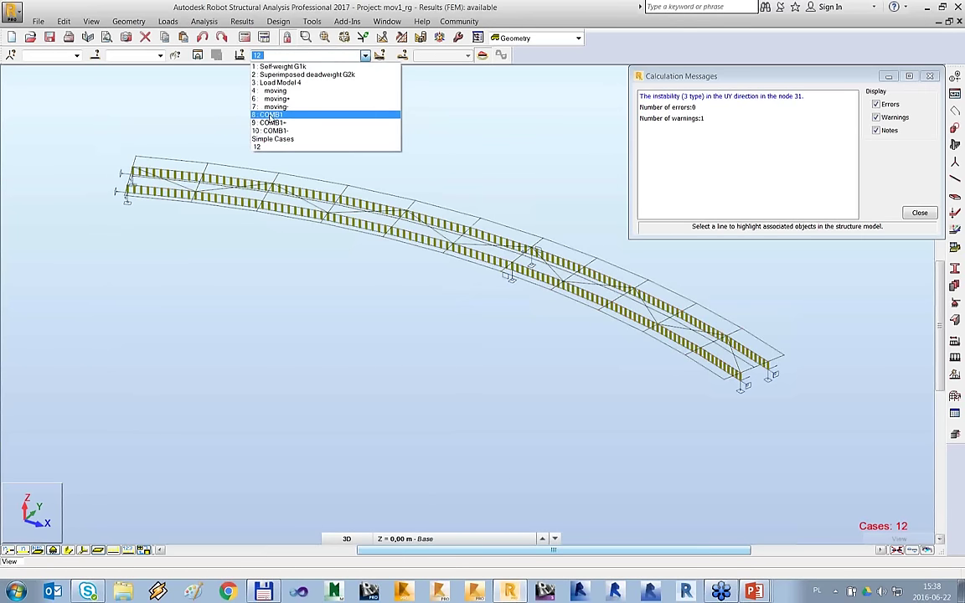
pyautogui.click(269, 115)
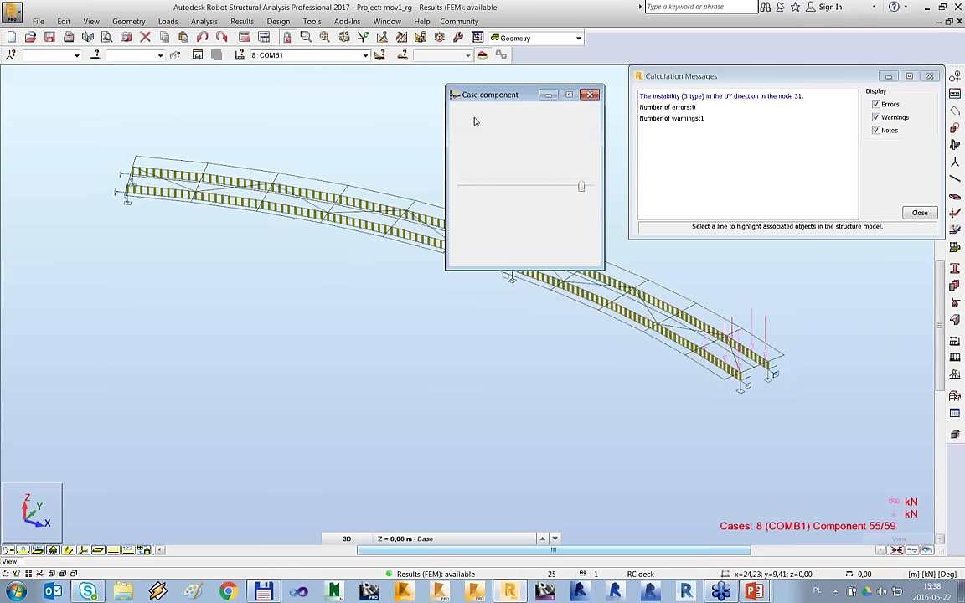
pyautogui.moveTo(494, 100); pyautogui.dragTo(309, 103)
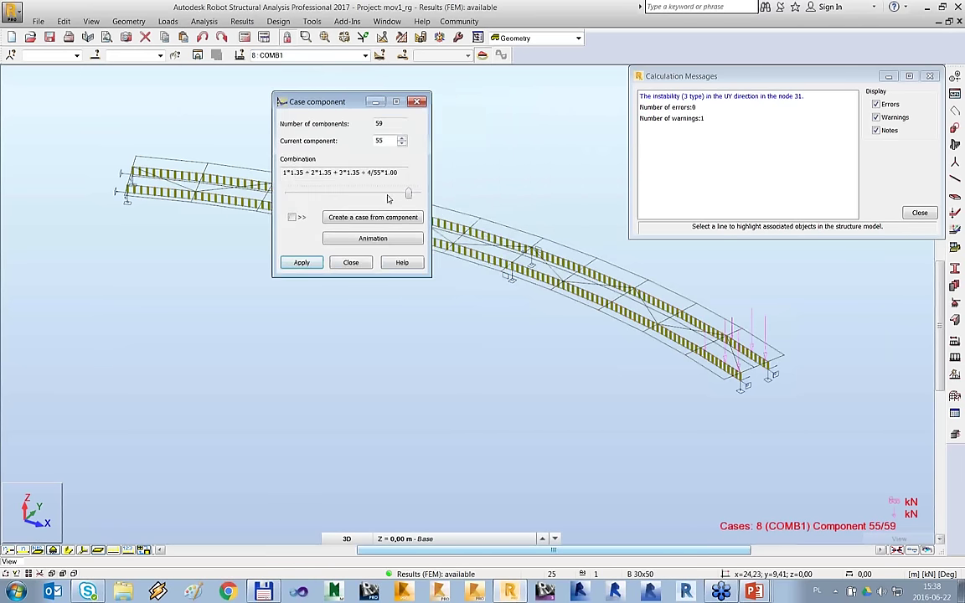
pyautogui.moveTo(408, 193); pyautogui.dragTo(310, 195)
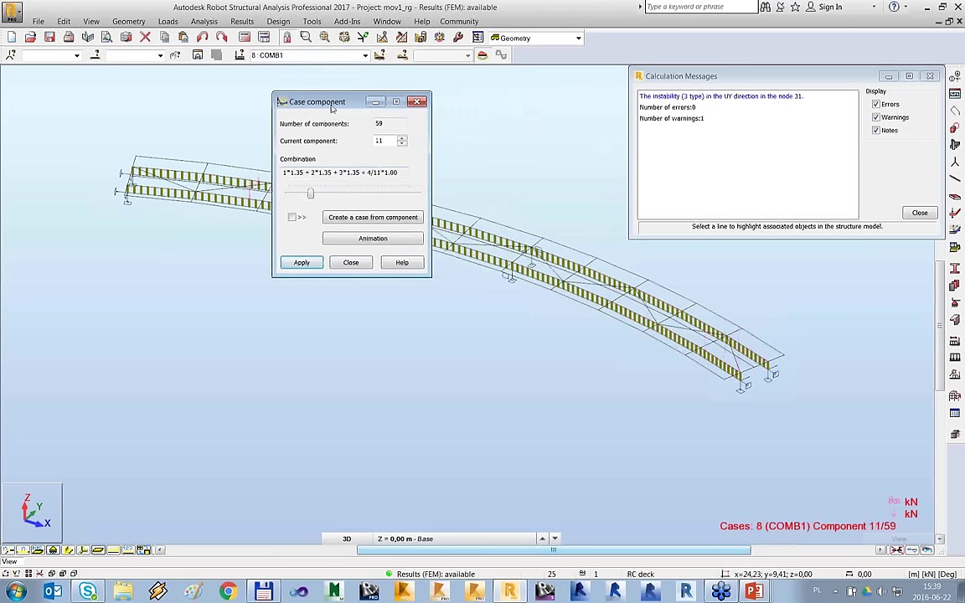
pyautogui.moveTo(330, 103); pyautogui.dragTo(379, 115)
pyautogui.click(385, 206)
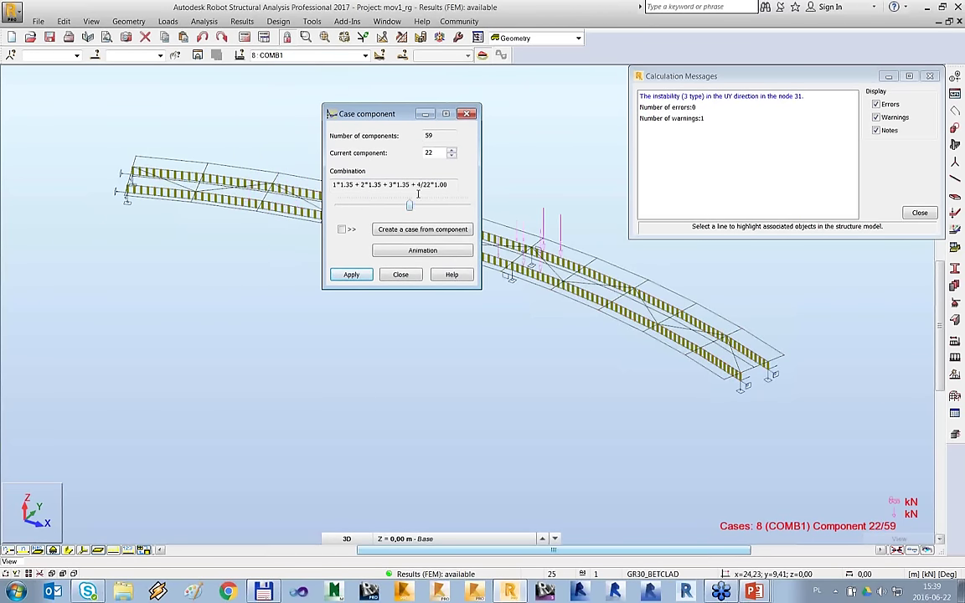
pyautogui.click(459, 113)
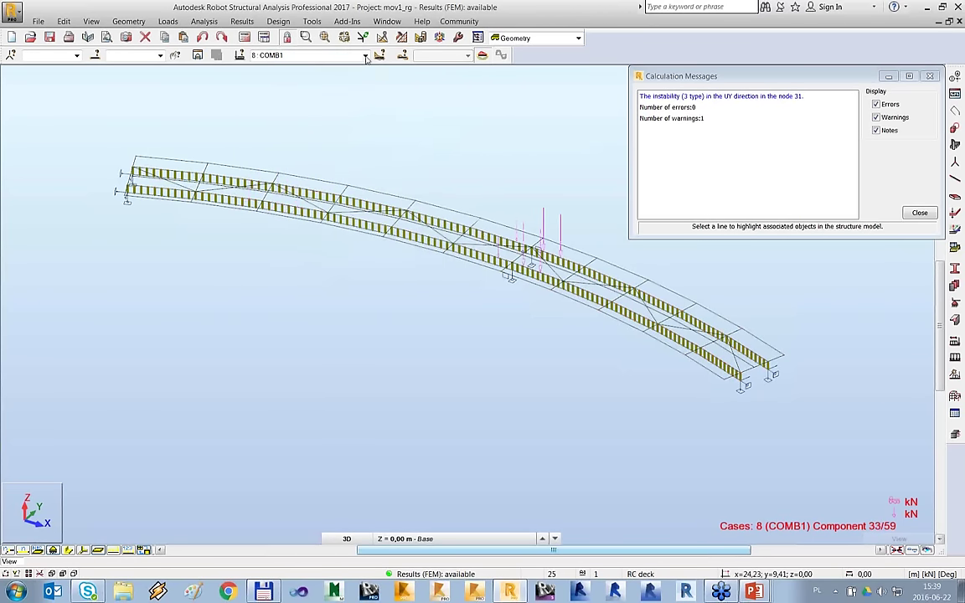
# Keep COMB1 as the displayed case and open the combination table showing its definition.
pyautogui.click(332, 55)
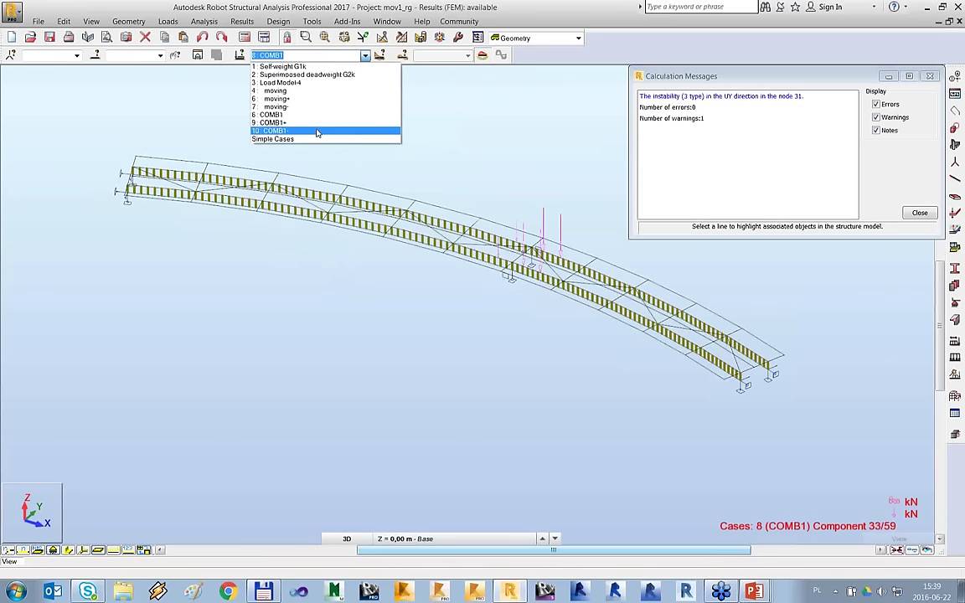
pyautogui.click(285, 114)
pyautogui.click(167, 20)
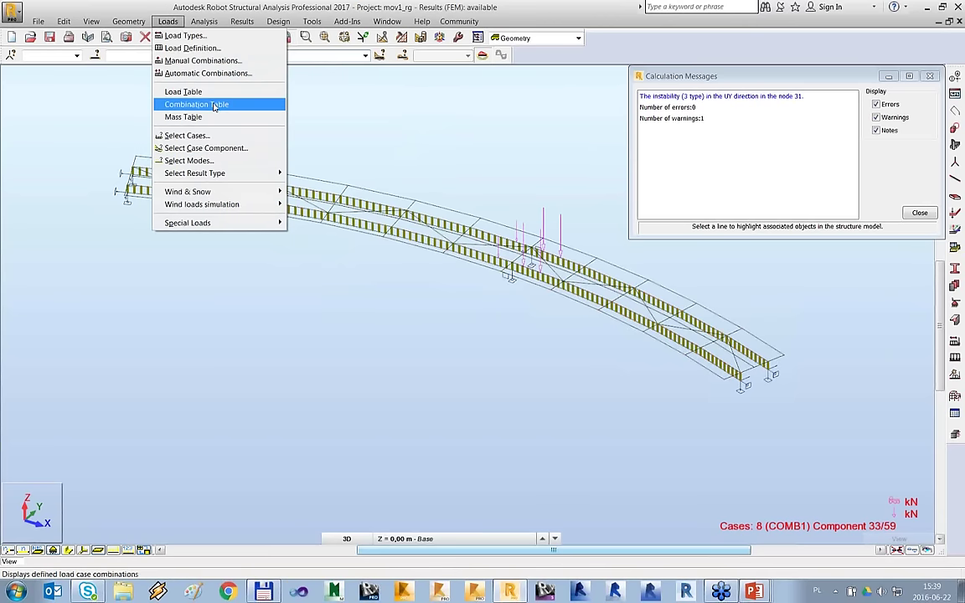
pyautogui.click(215, 105)
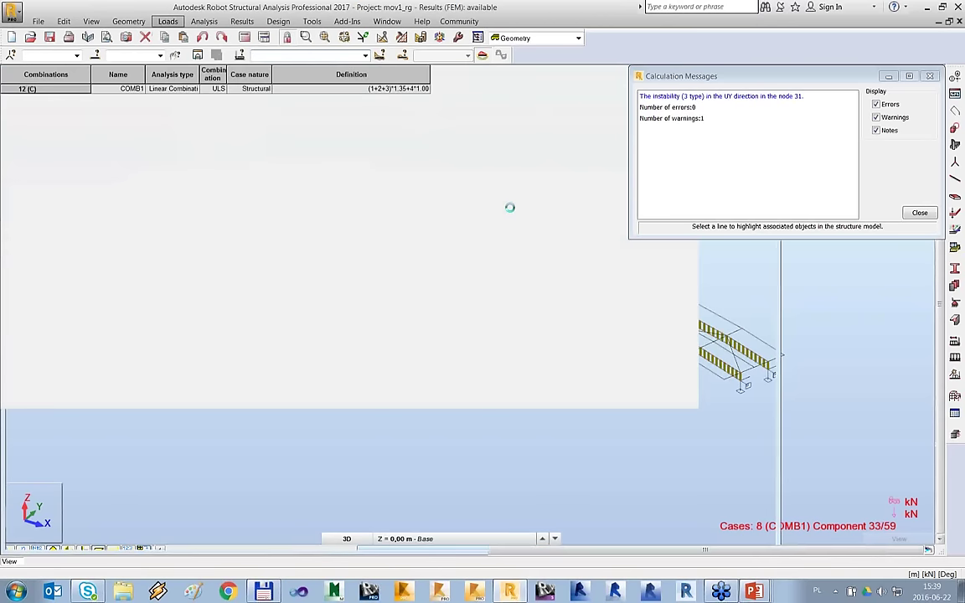
pyautogui.rightClick(308, 102)
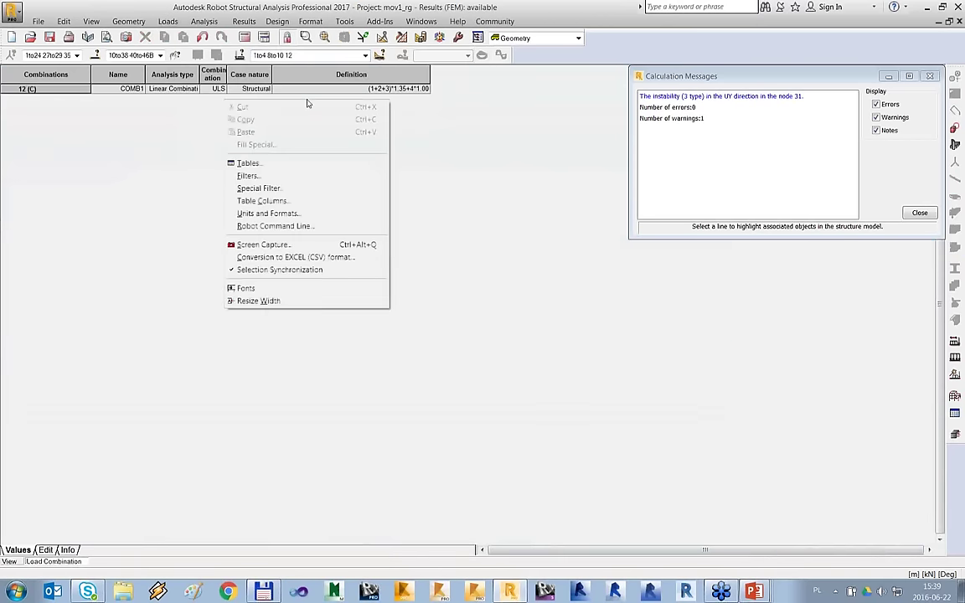
pyautogui.click(378, 88)
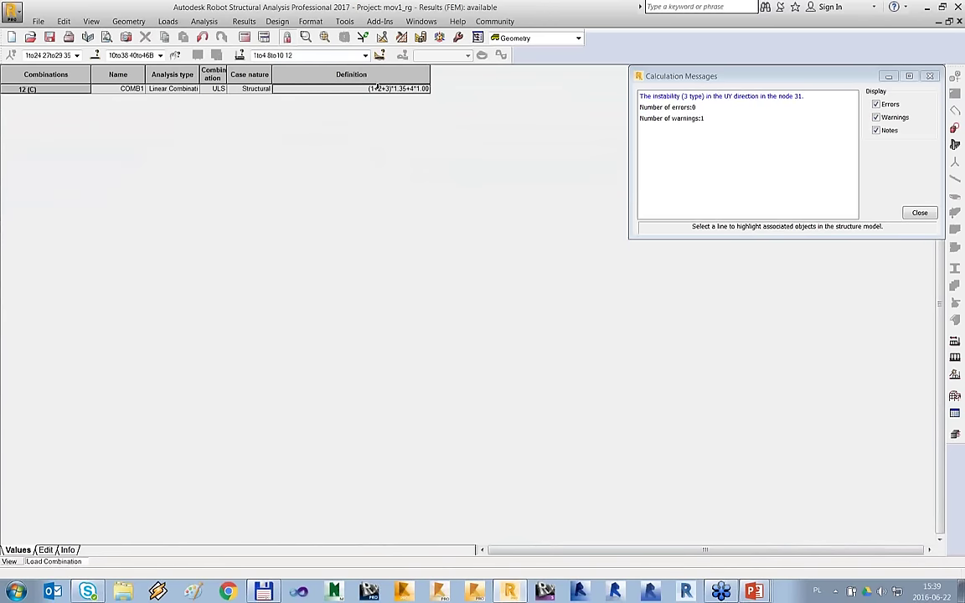
# Switch the combination table to code combination components and review the COMB1 component definitions down to component 59.
pyautogui.rightClick(289, 99)
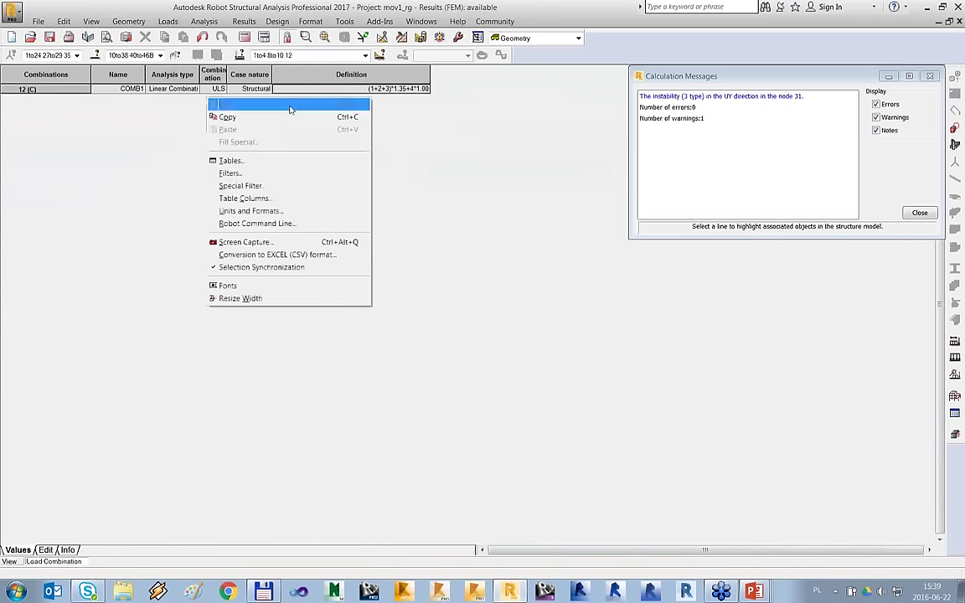
pyautogui.click(300, 199)
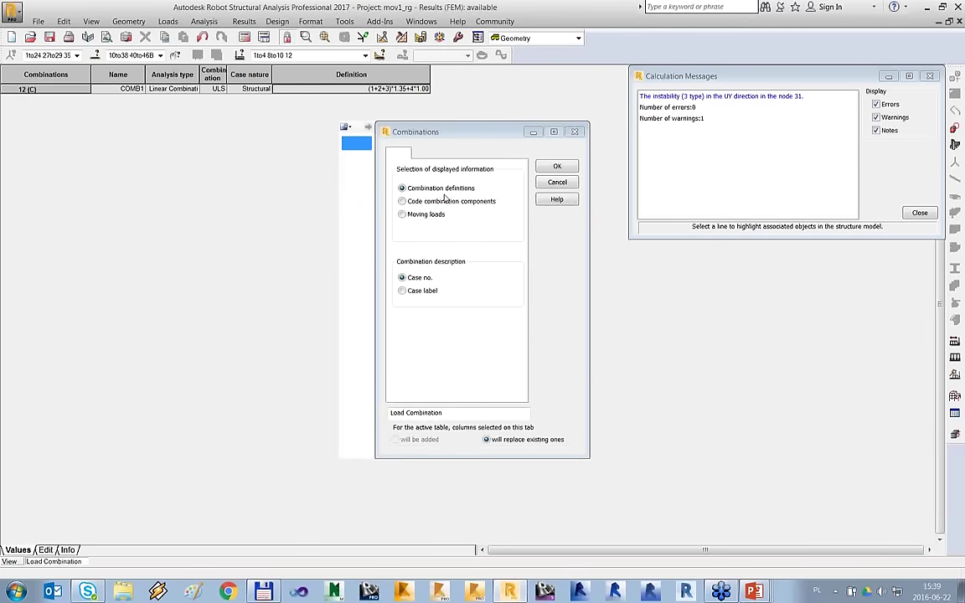
pyautogui.click(444, 200)
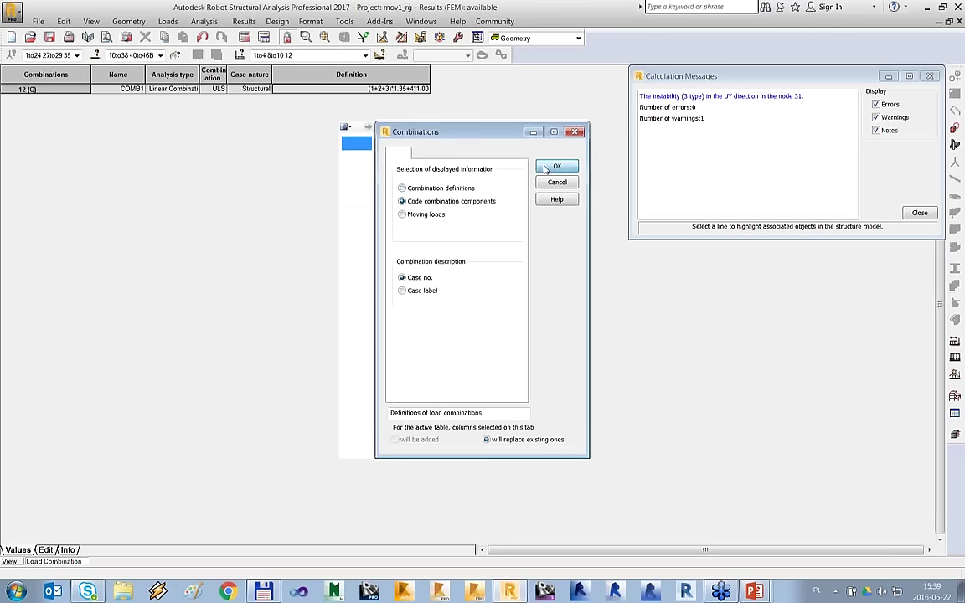
pyautogui.click(545, 169)
pyautogui.click(281, 128)
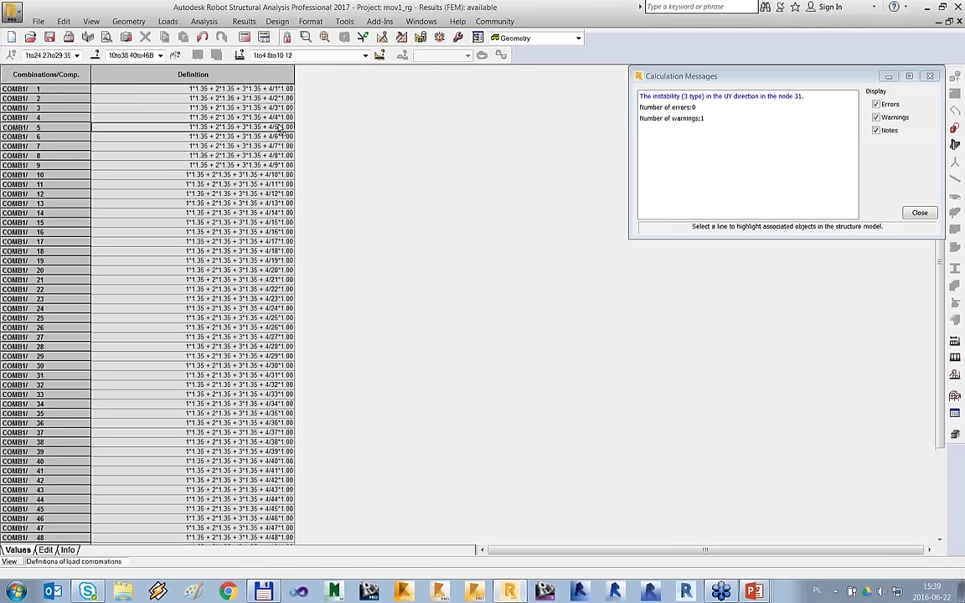
pyautogui.click(253, 109)
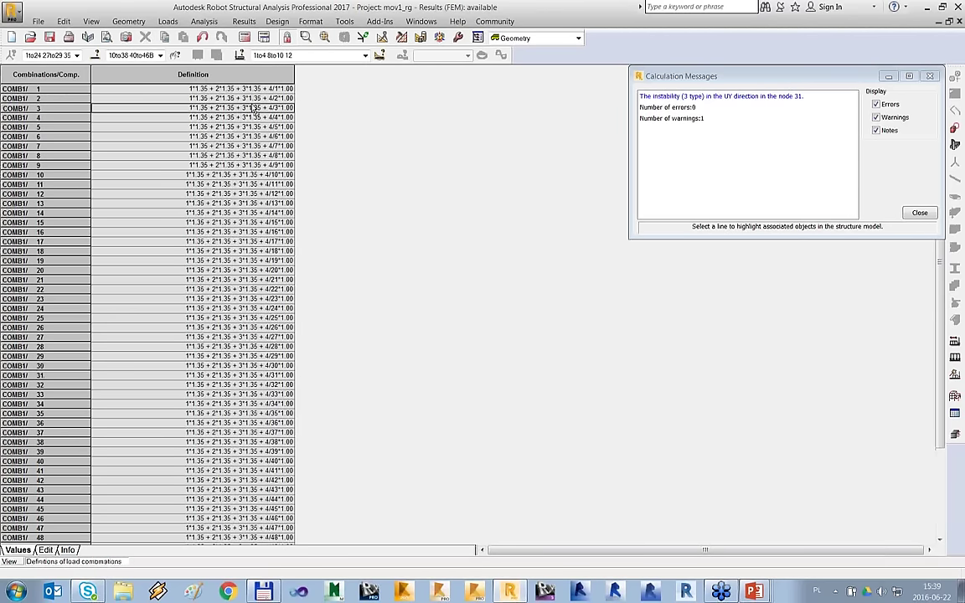
pyautogui.scroll(-4, 234, 231)
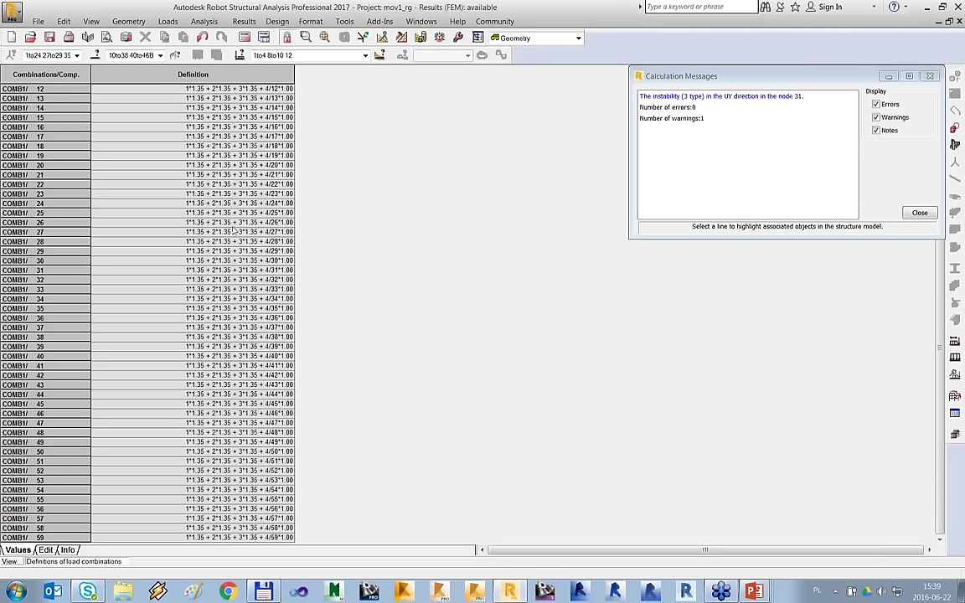
# Finish reviewing the COMB1 component definitions, close the table and view the loads on the bridge model.
pyautogui.scroll(4, 236, 232)
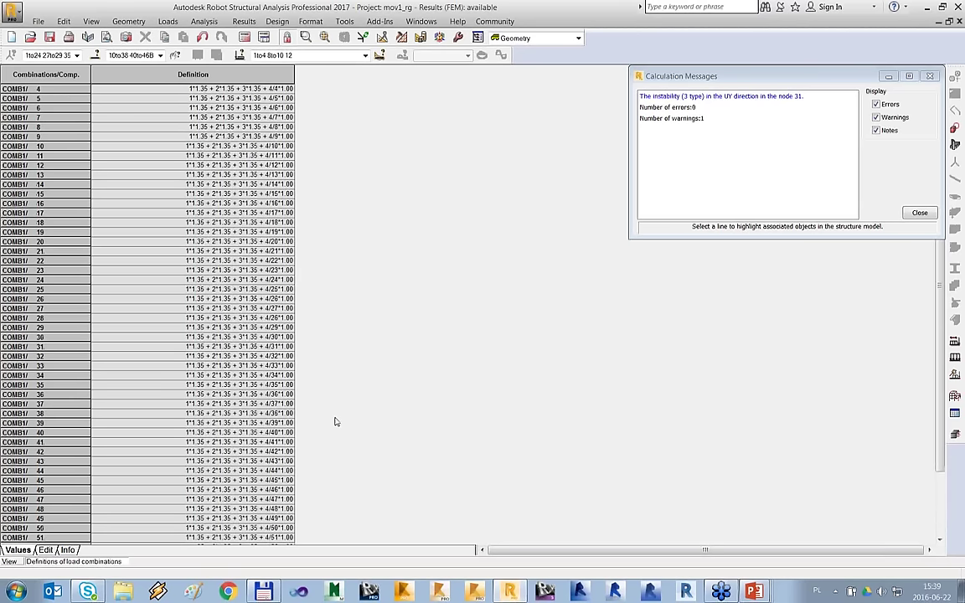
pyautogui.scroll(-4, 325, 412)
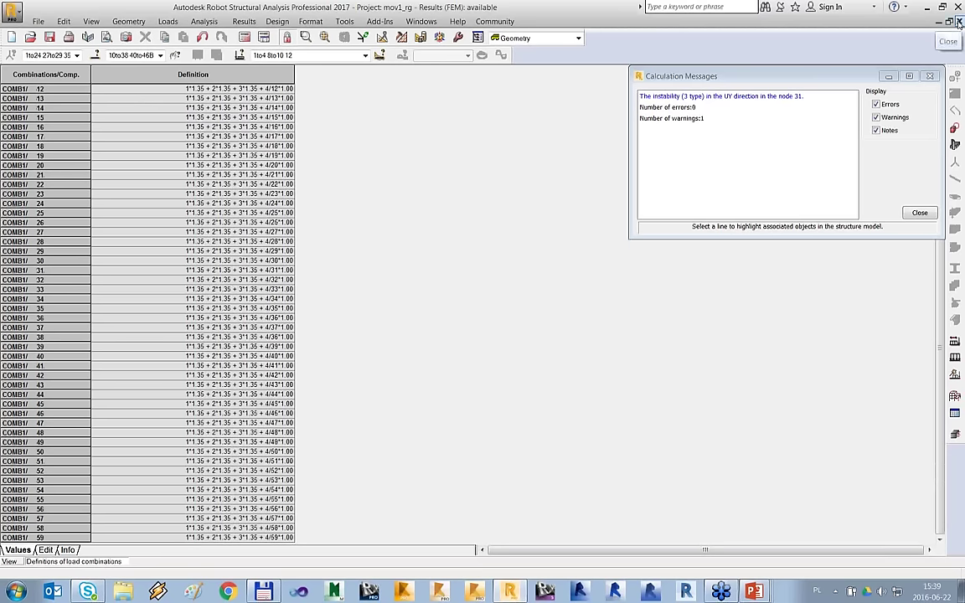
pyautogui.click(959, 22)
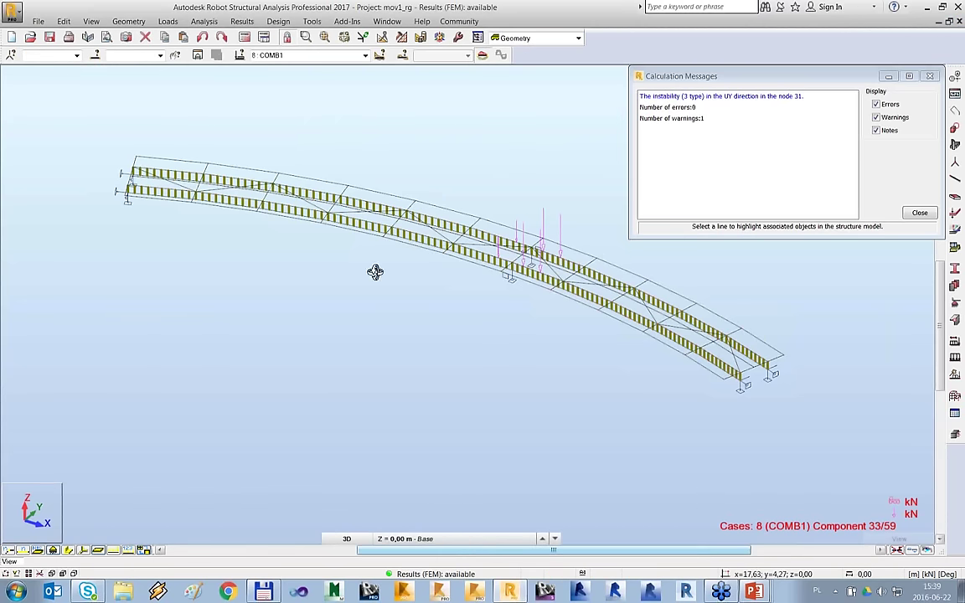
pyautogui.moveTo(375, 271); pyautogui.dragTo(305, 280)
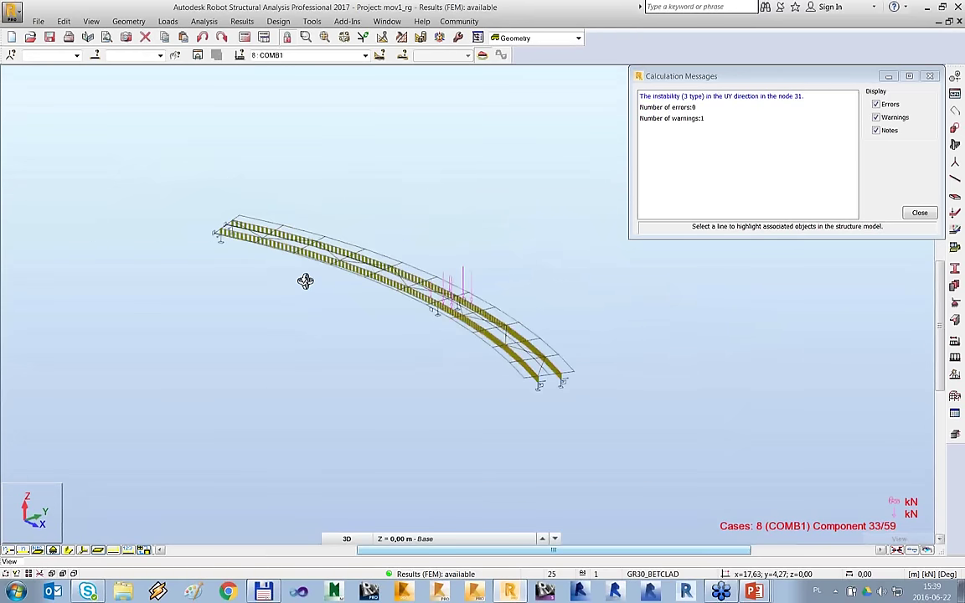
pyautogui.moveTo(305, 281); pyautogui.dragTo(457, 360)
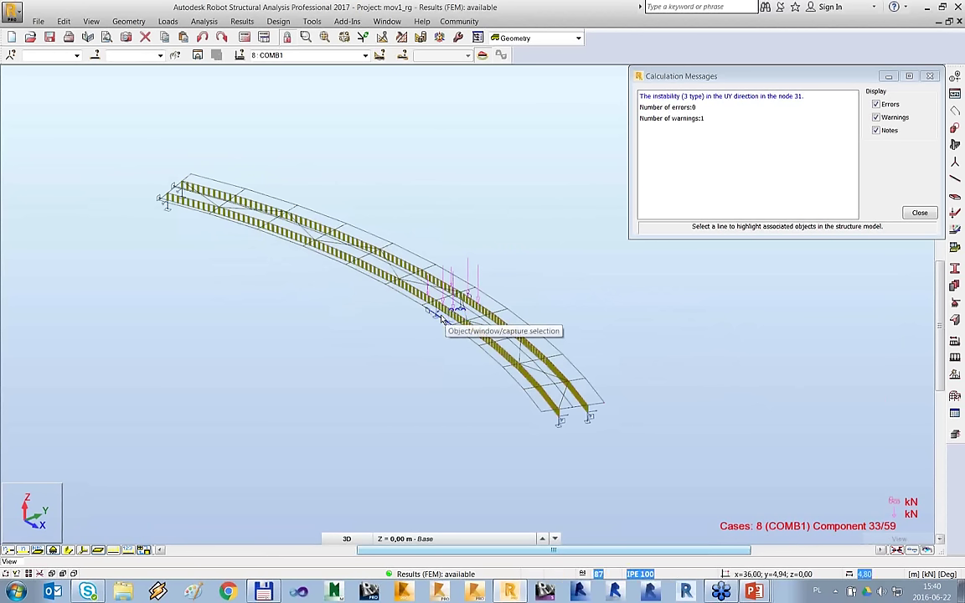
# Display case 4 moving and create a separate load case from its component 22 at load position 21,00 m.
pyautogui.click(365, 56)
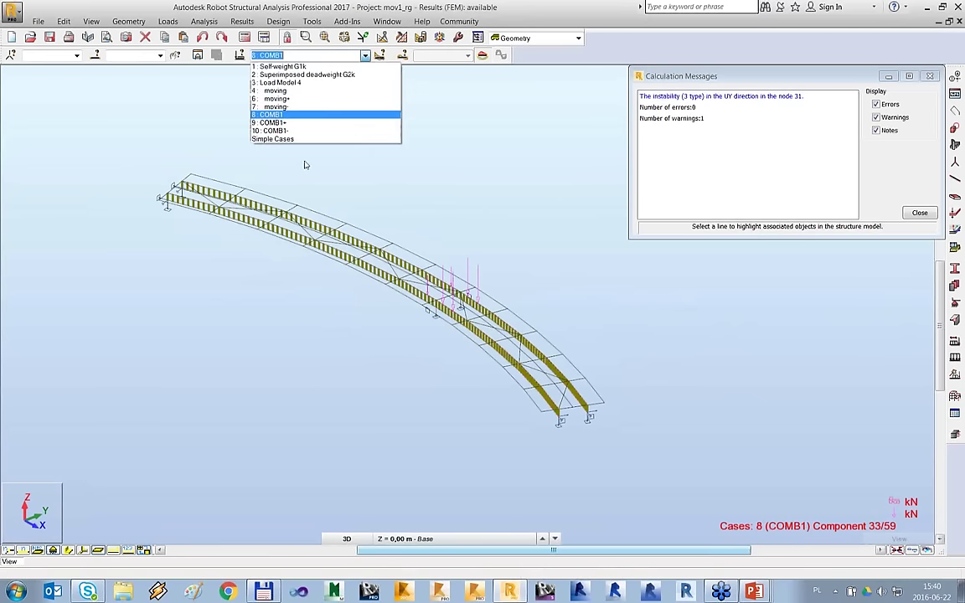
pyautogui.click(268, 95)
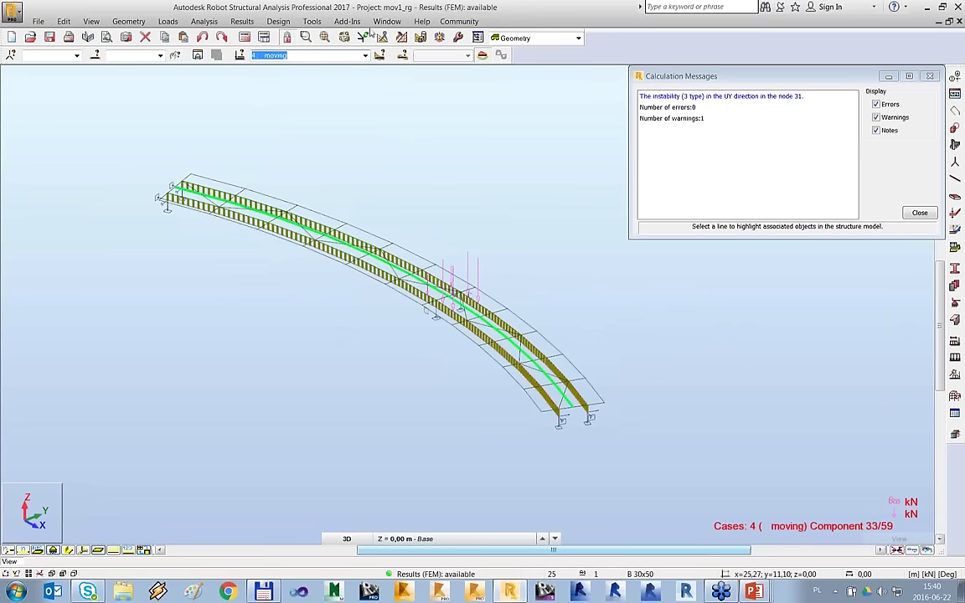
pyautogui.click(381, 55)
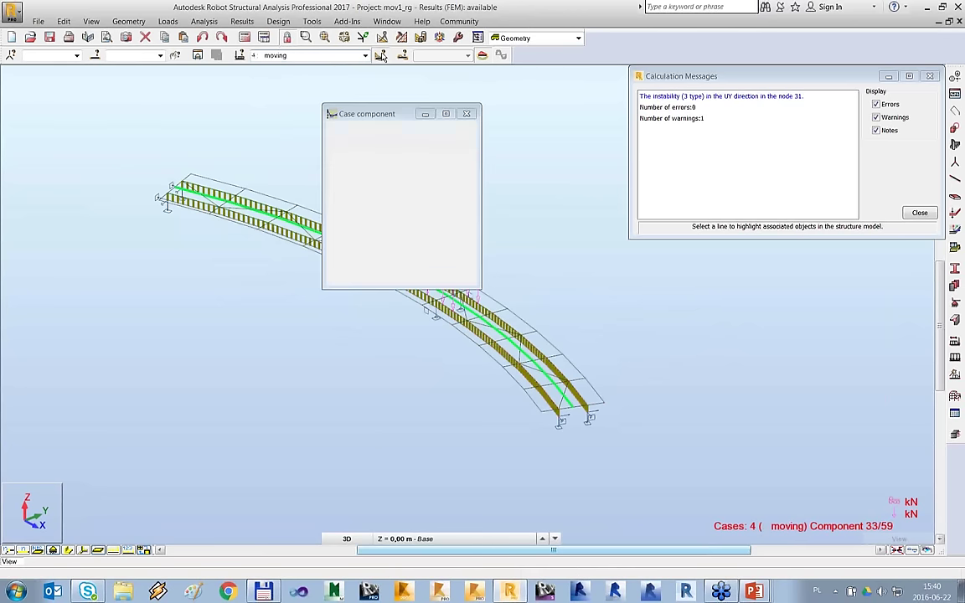
pyautogui.moveTo(391, 116); pyautogui.dragTo(506, 84)
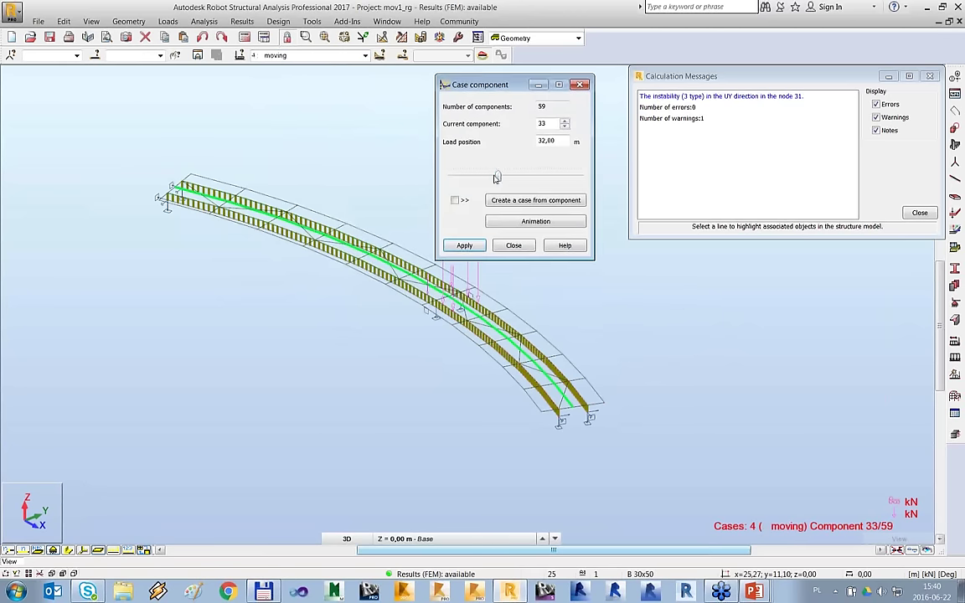
pyautogui.click(561, 202)
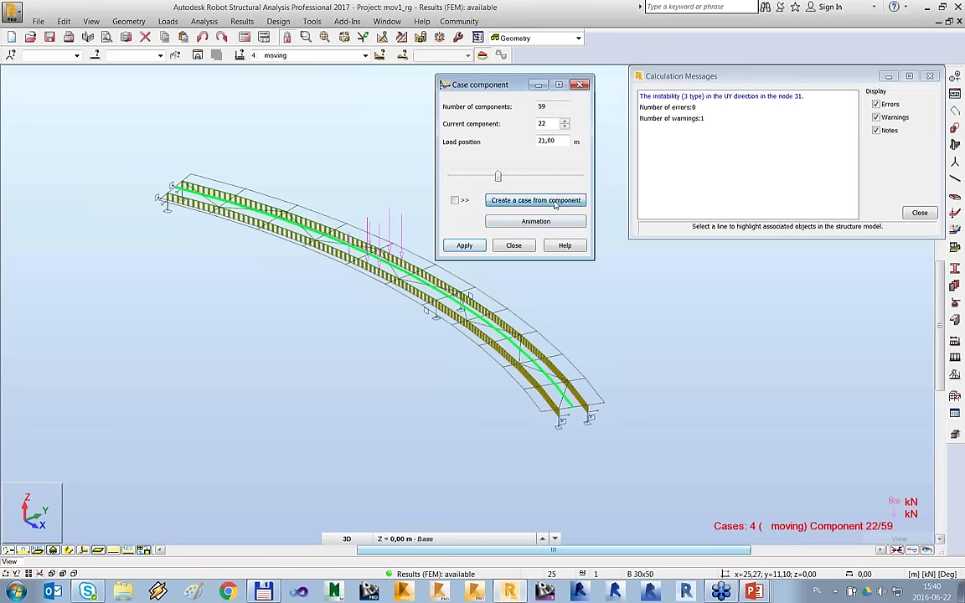
pyautogui.click(564, 205)
pyautogui.click(591, 201)
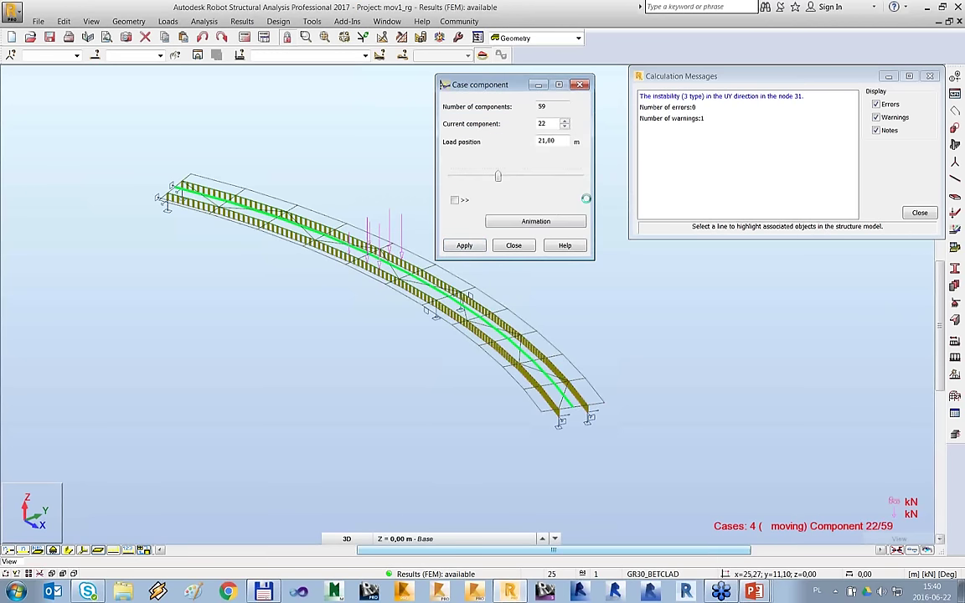
pyautogui.click(365, 56)
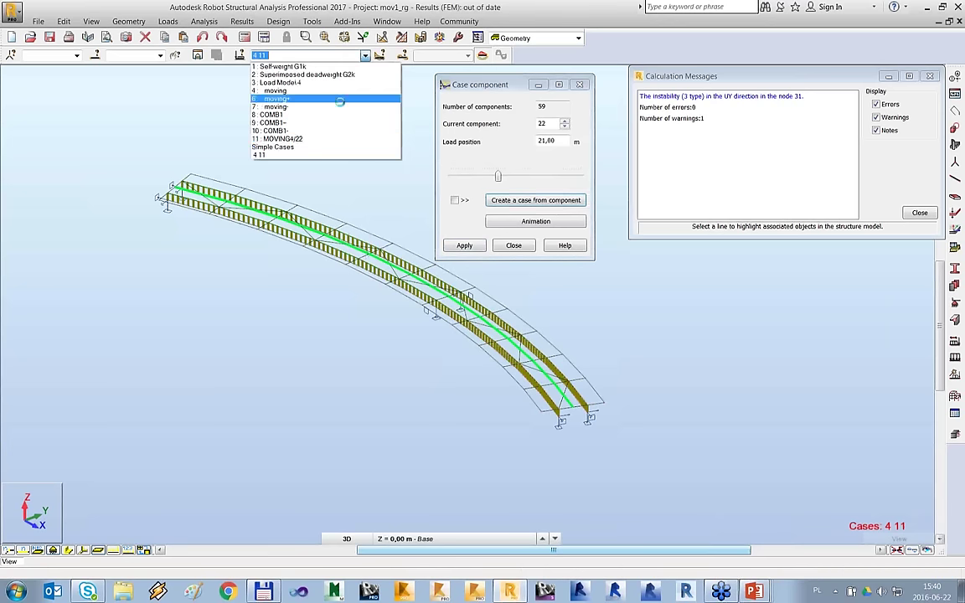
# Close the case component settings and open the combination table.
pyautogui.click(168, 21)
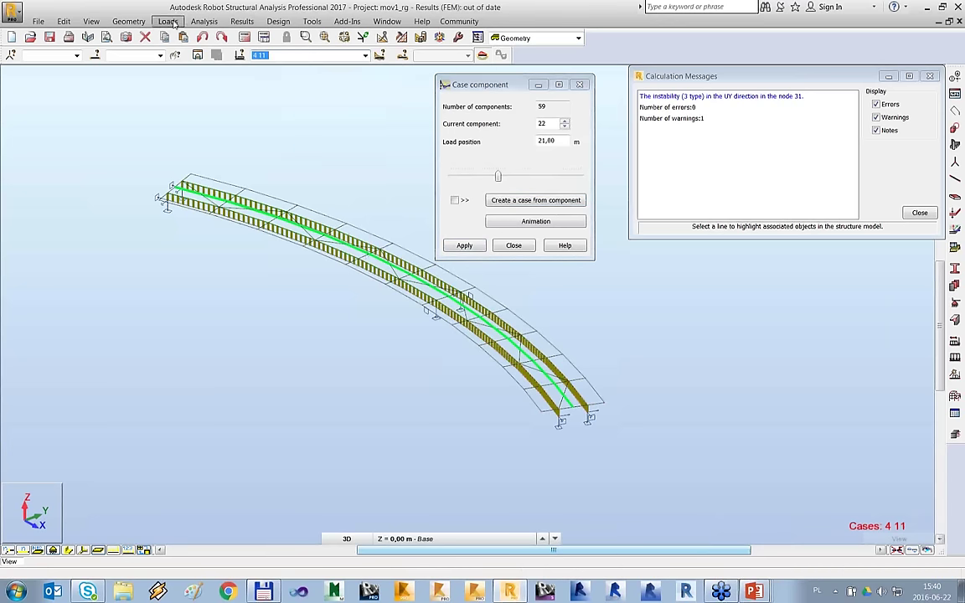
pyautogui.click(174, 23)
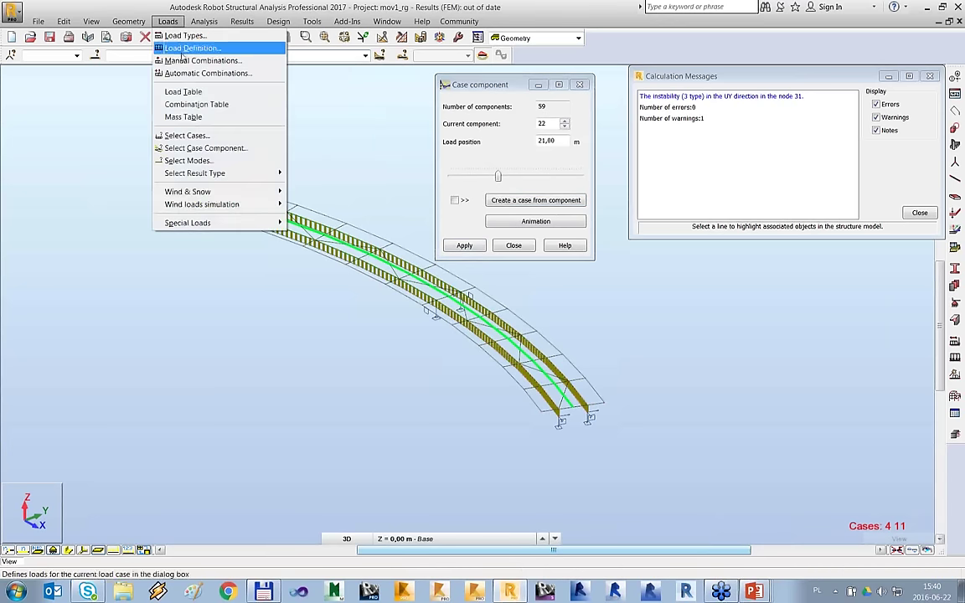
pyautogui.click(207, 91)
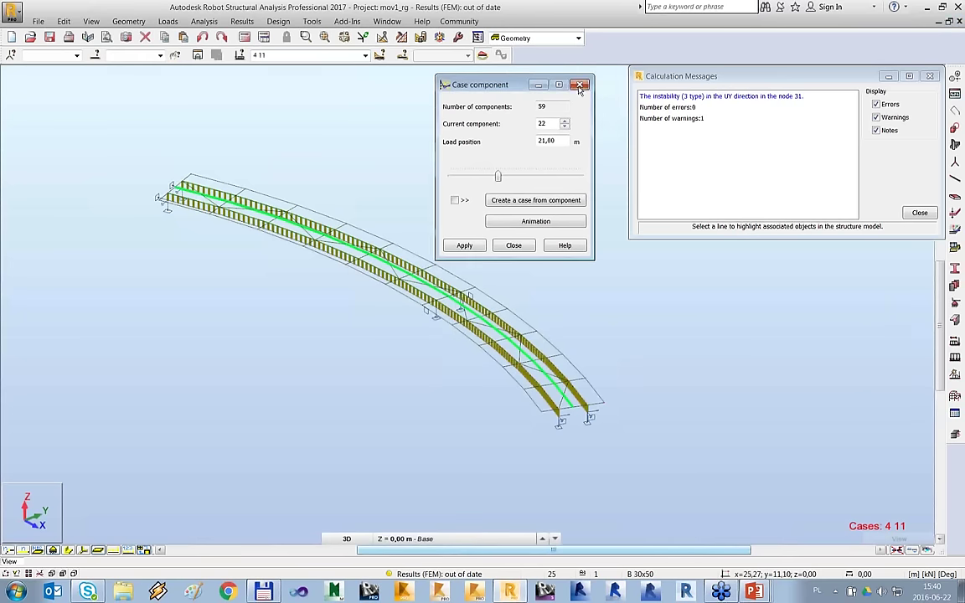
pyautogui.click(579, 84)
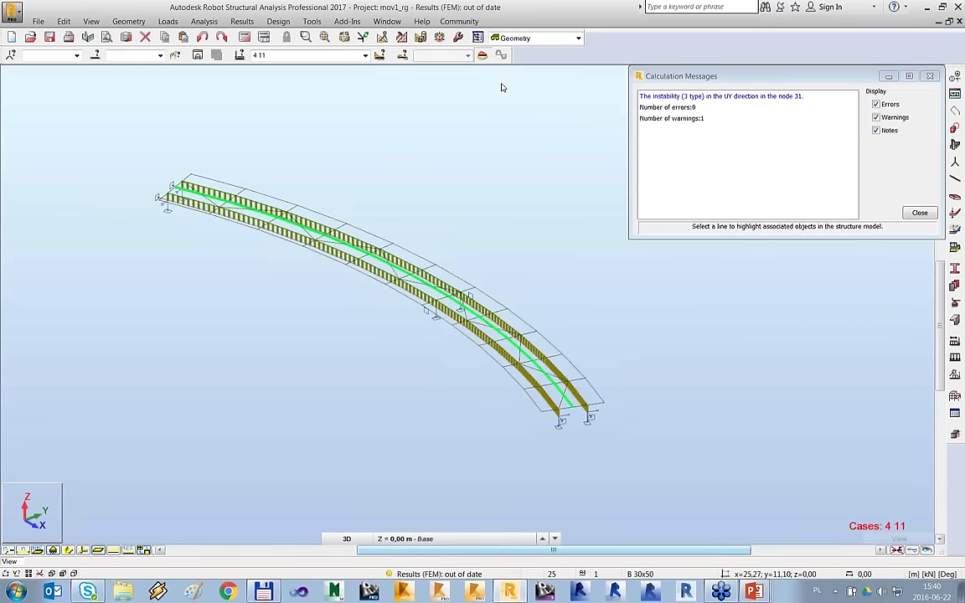
pyautogui.click(181, 24)
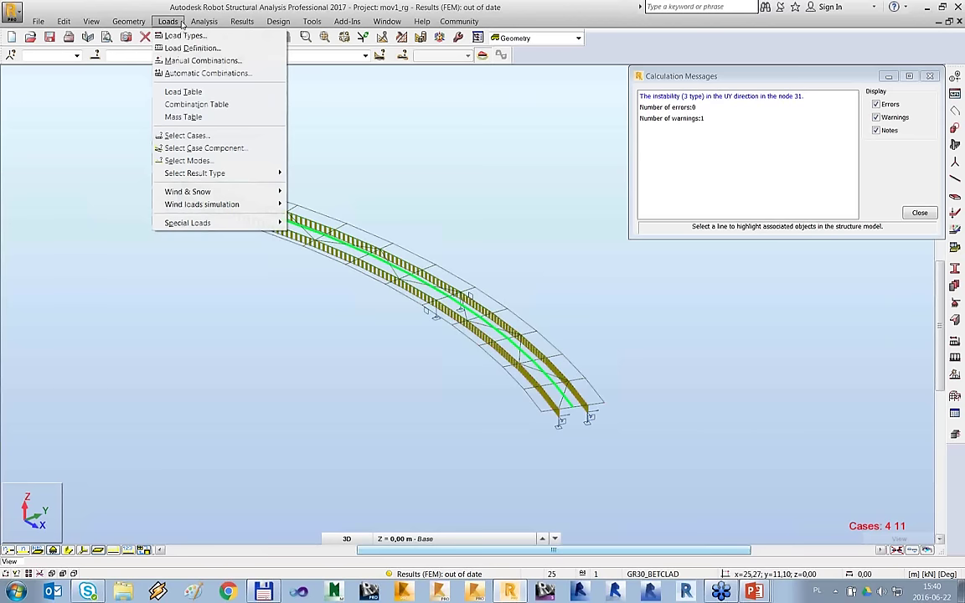
pyautogui.click(211, 105)
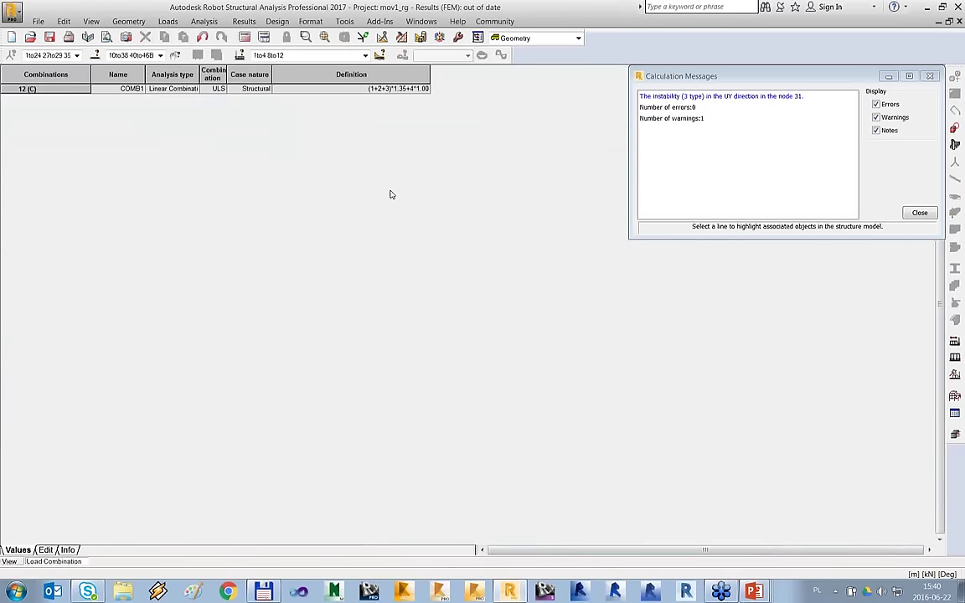
# Switch the combination table to list the moving loads instead of the combination definitions.
pyautogui.rightClick(250, 154)
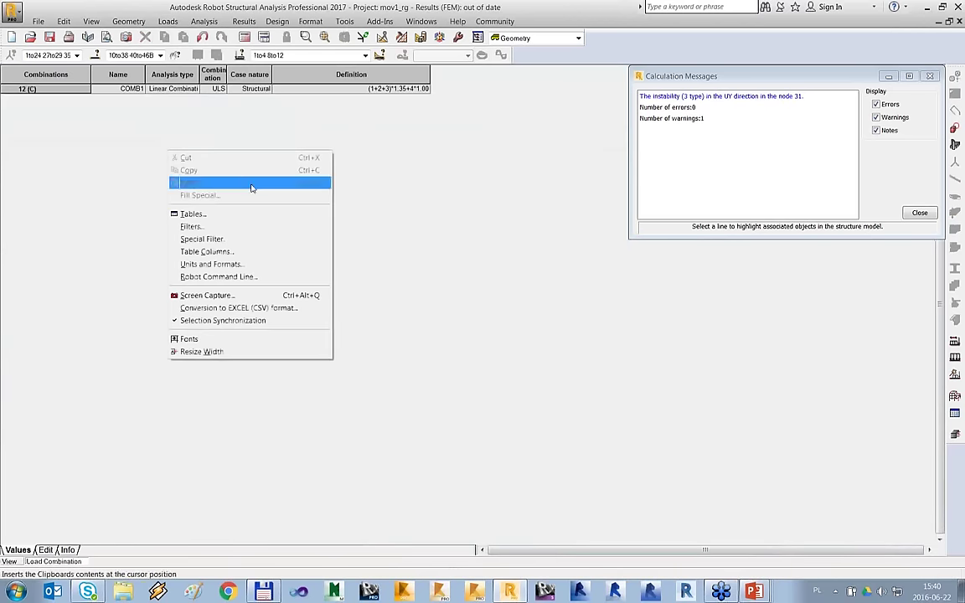
pyautogui.click(208, 251)
pyautogui.click(426, 215)
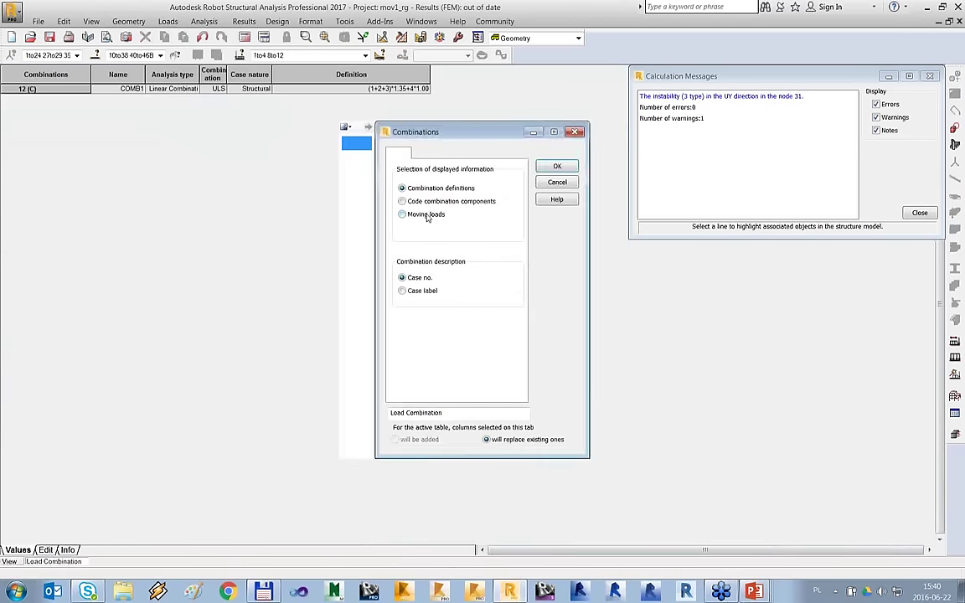
pyautogui.click(552, 168)
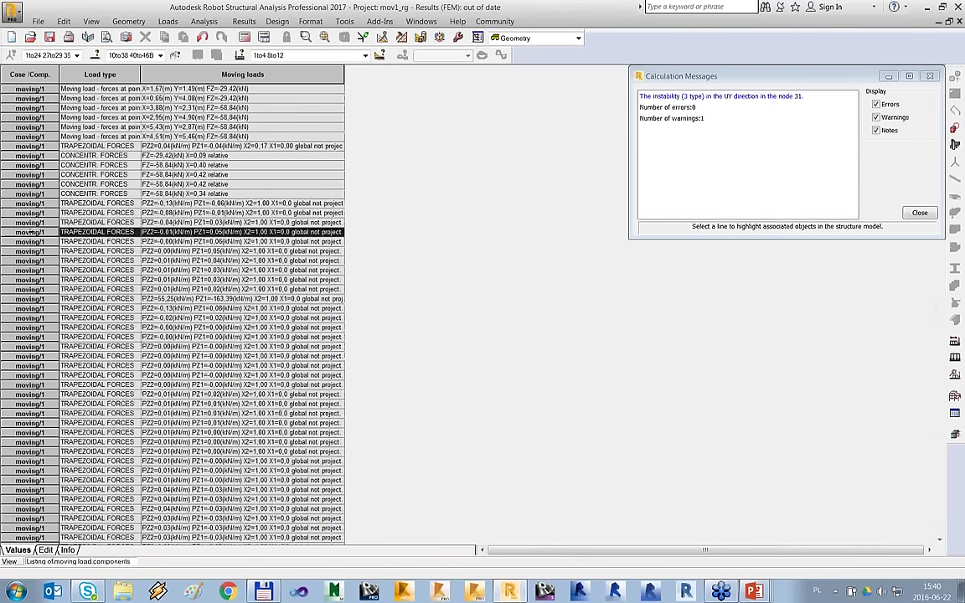
# Try to convert moving load components from the table into simple cases and check the selectable load cases.
pyautogui.hotkey('ctrl', 'a')
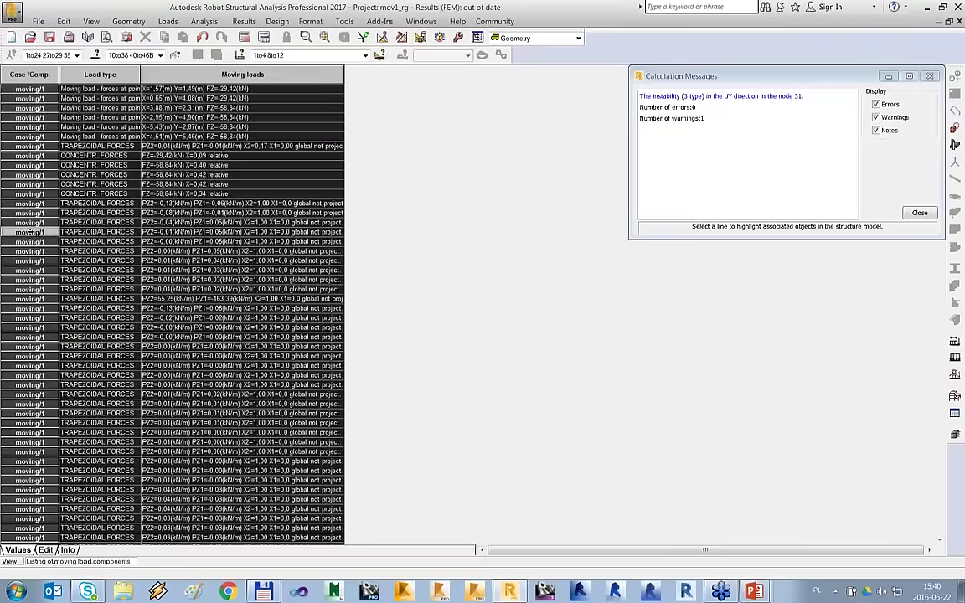
pyautogui.rightClick(15, 284)
pyautogui.click(38, 312)
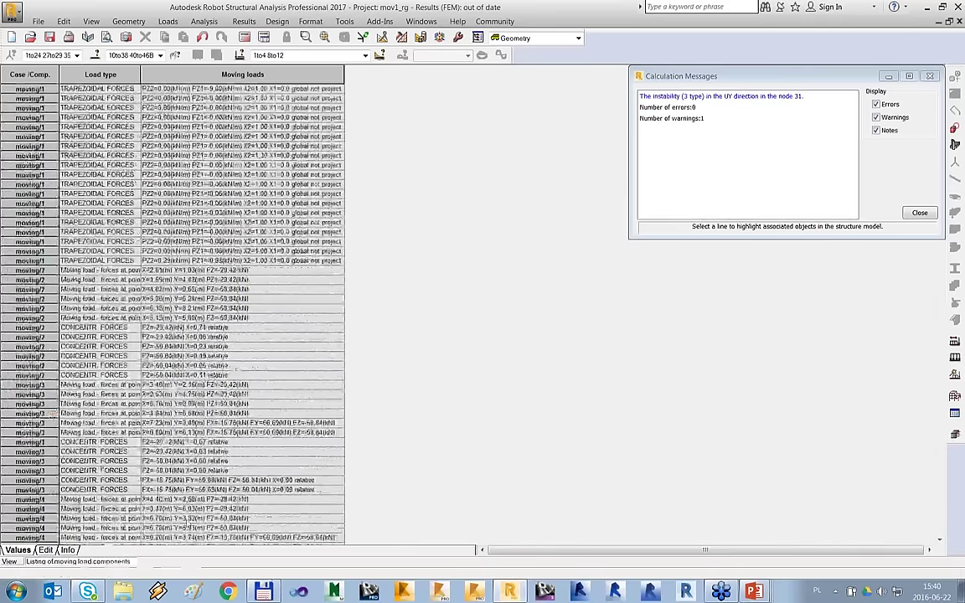
pyautogui.rightClick(31, 353)
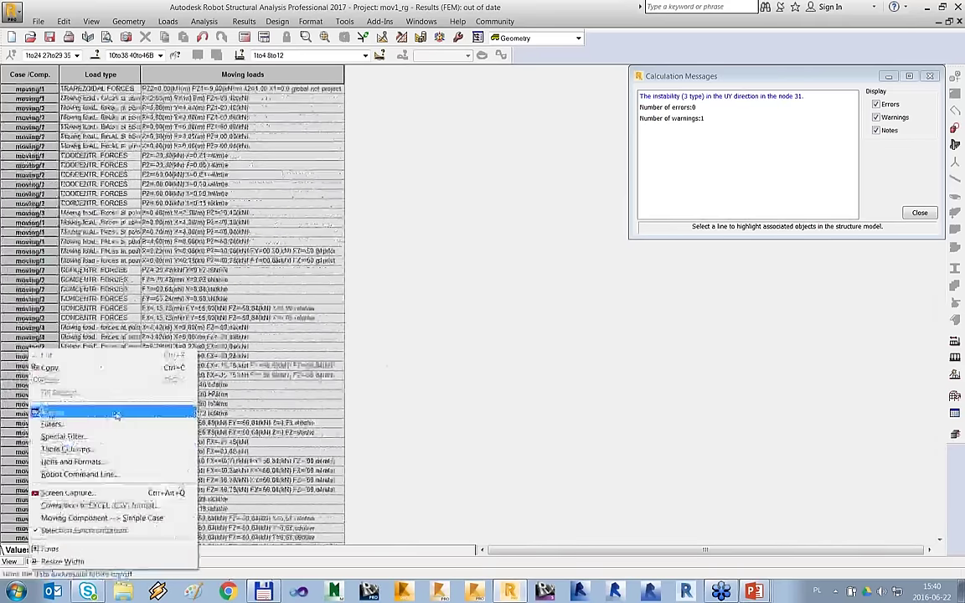
pyautogui.click(149, 520)
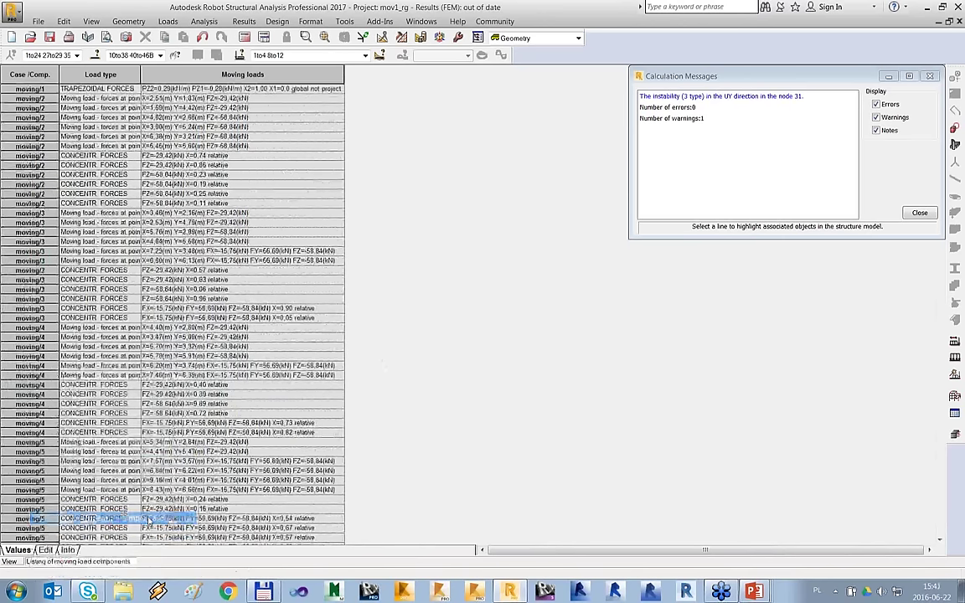
pyautogui.click(366, 55)
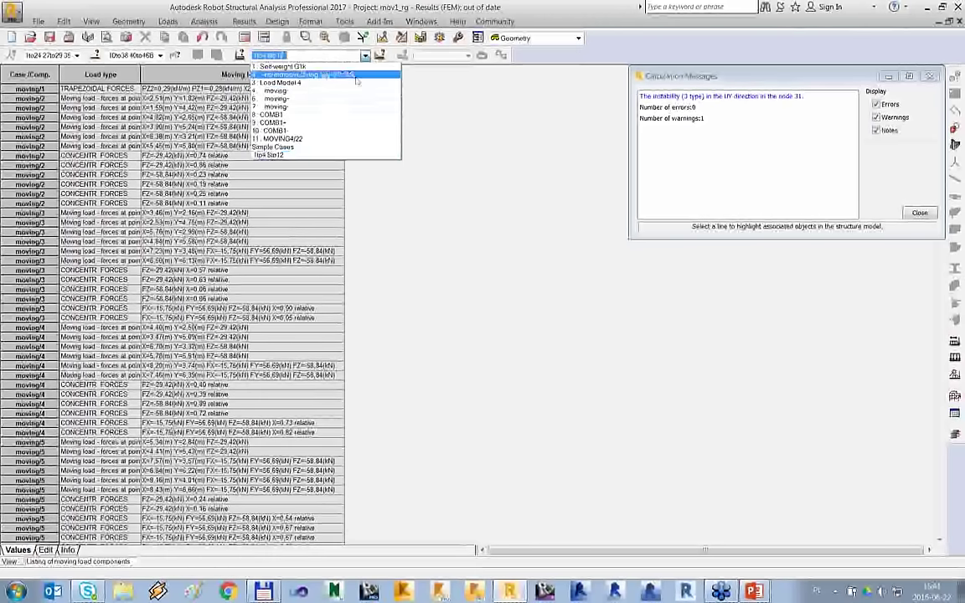
pyautogui.click(124, 432)
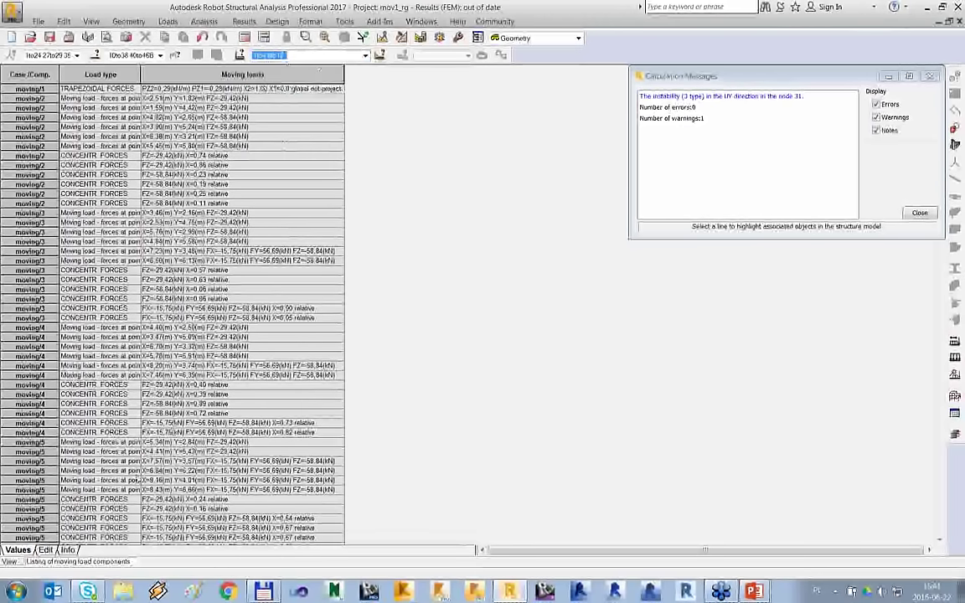
# Convert component 1 of the moving load into a simple case and check the load case list on the bridge model.
pyautogui.rightClick(63, 470)
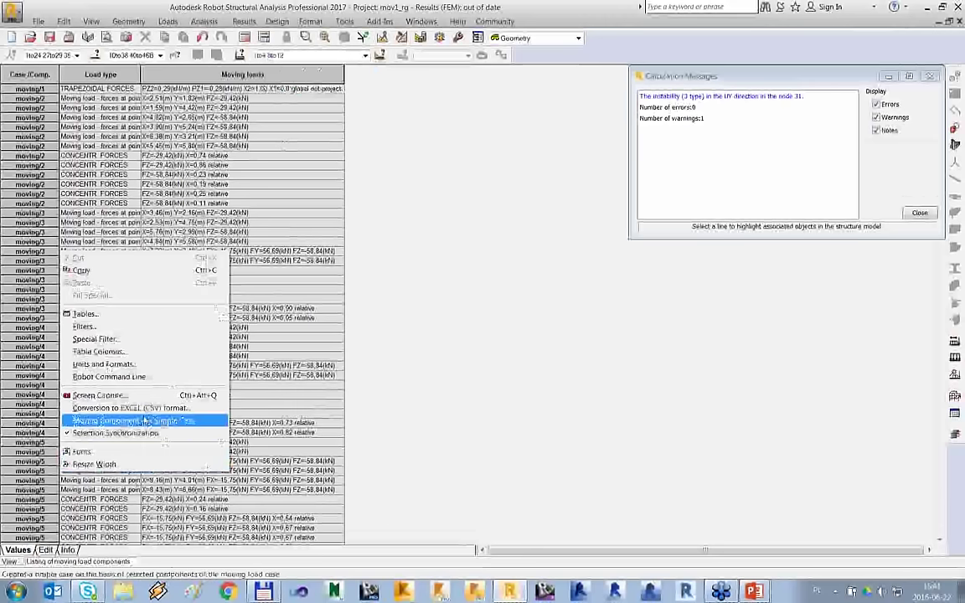
pyautogui.click(144, 420)
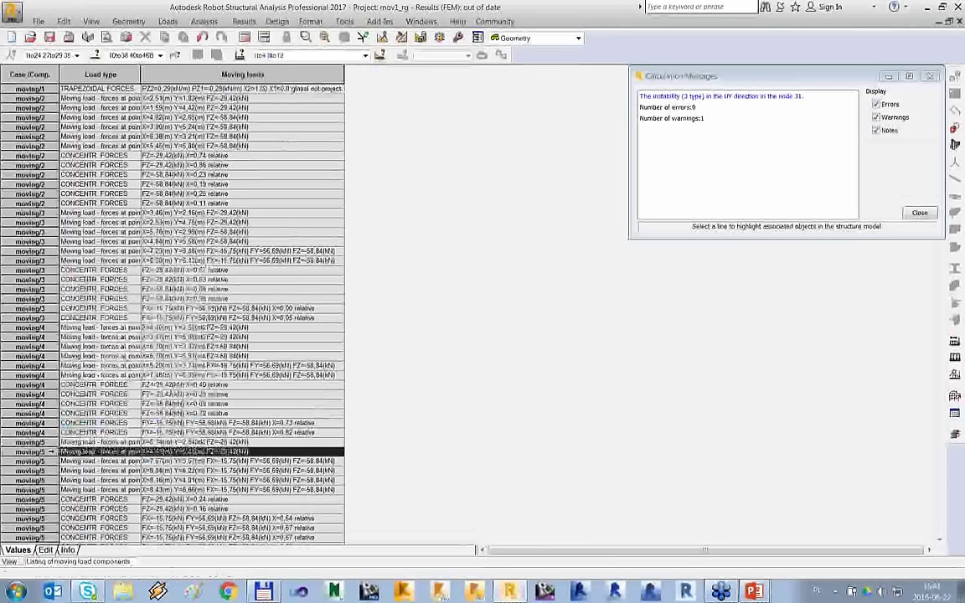
pyautogui.click(29, 88)
pyautogui.rightClick(6, 201)
pyautogui.click(197, 399)
pyautogui.click(560, 325)
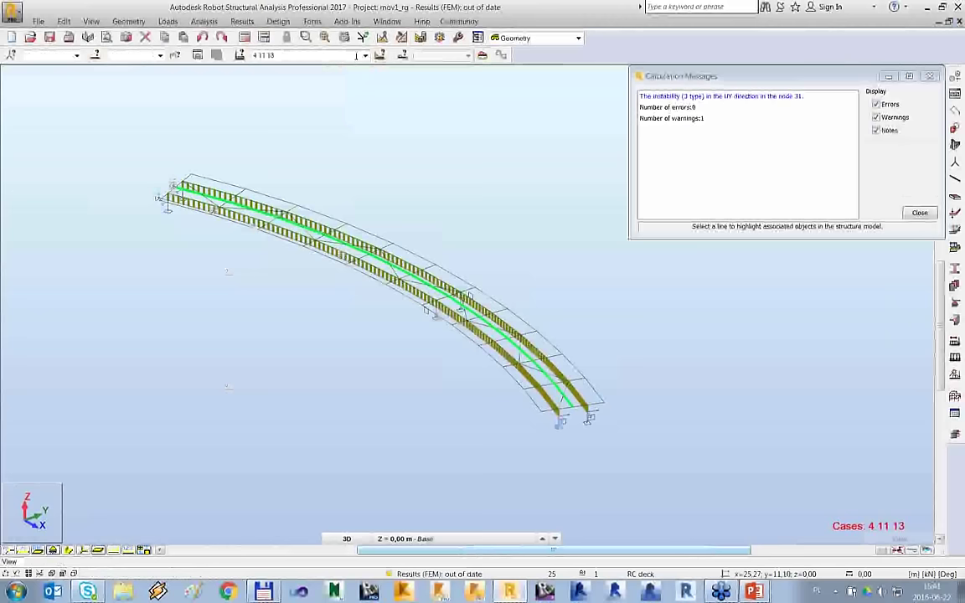
pyautogui.click(365, 56)
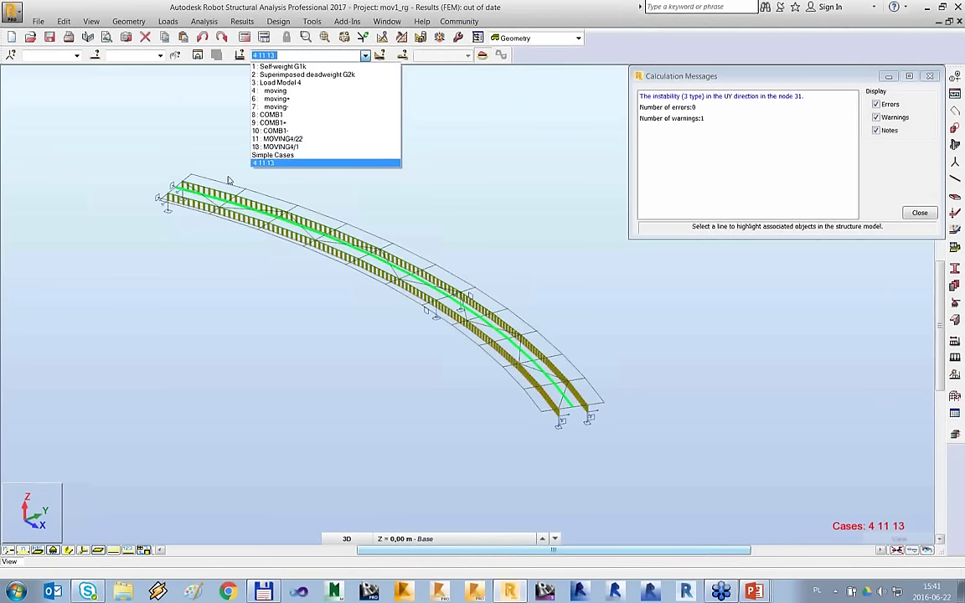
pyautogui.click(152, 233)
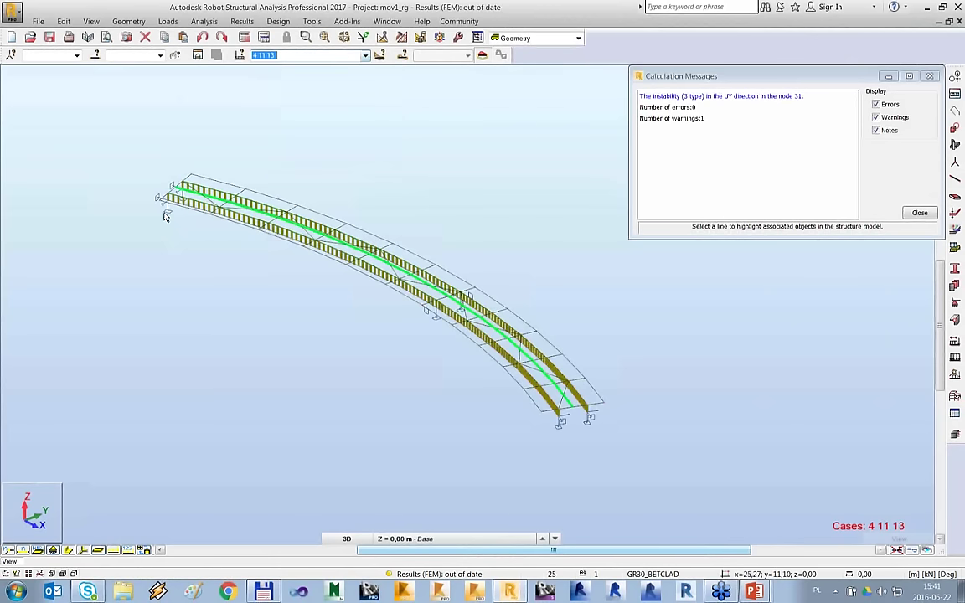
# Create a new manual ULS combination with the default definition.
pyautogui.click(170, 23)
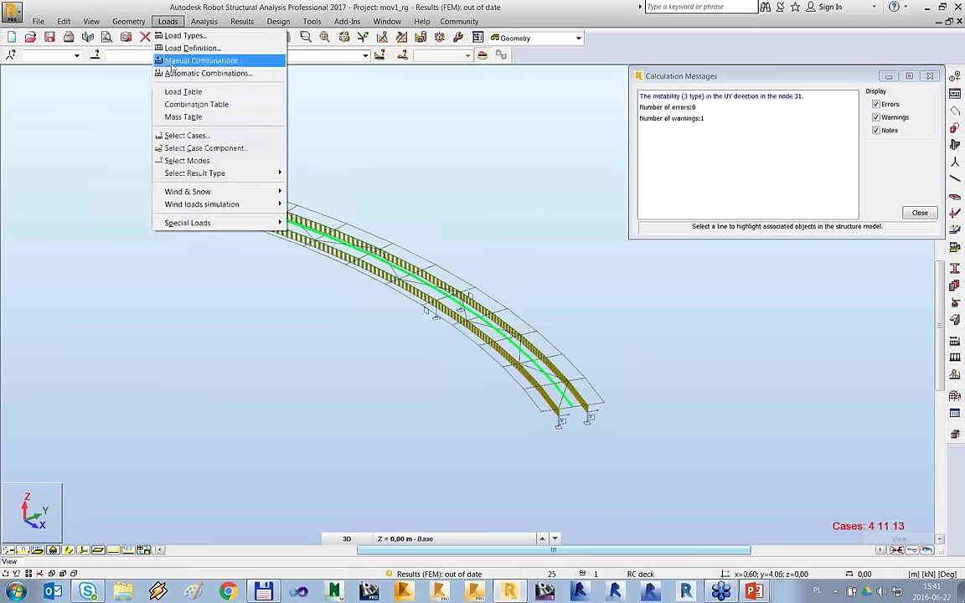
pyautogui.click(185, 62)
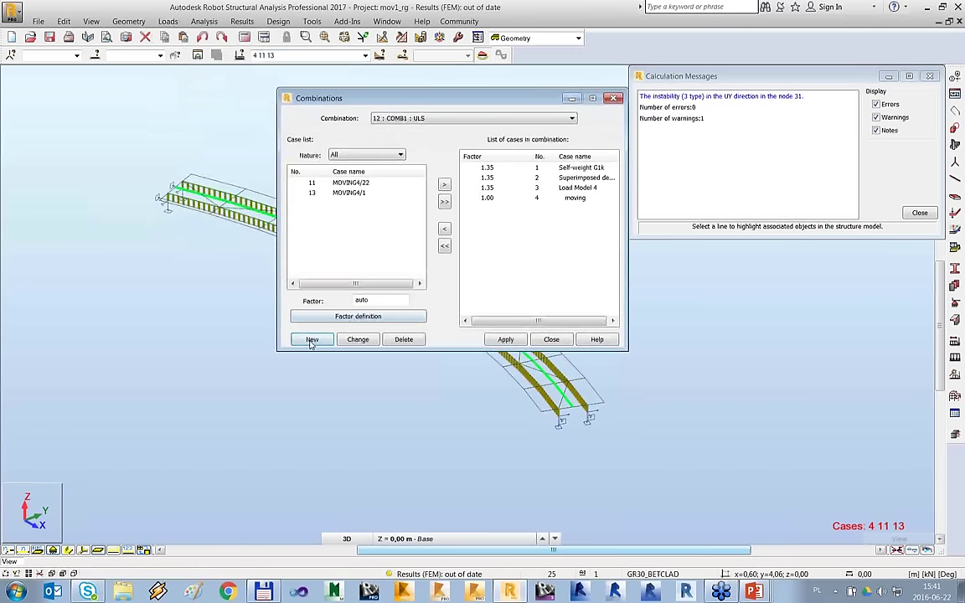
pyautogui.click(312, 339)
pyautogui.press('Return')
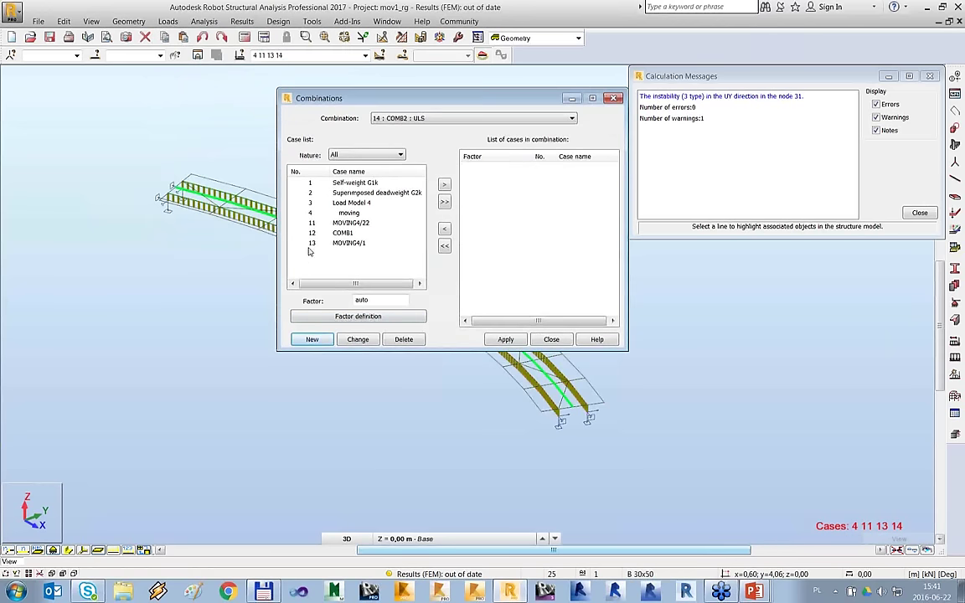
# Add Self-weight G1k and MOVING4/22 to combination COMB2 with automatic factors and apply the definition.
pyautogui.click(310, 183)
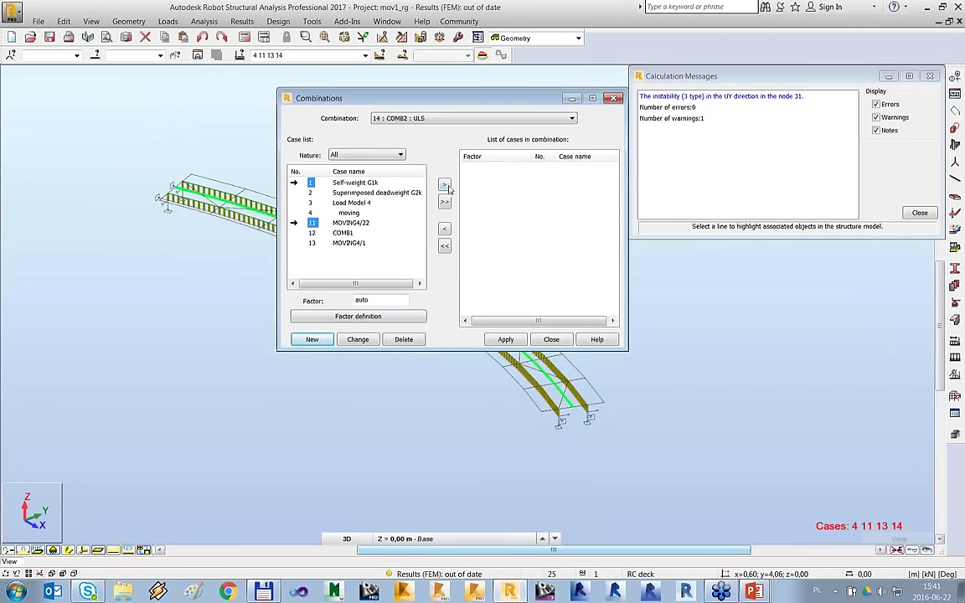
pyautogui.click(444, 184)
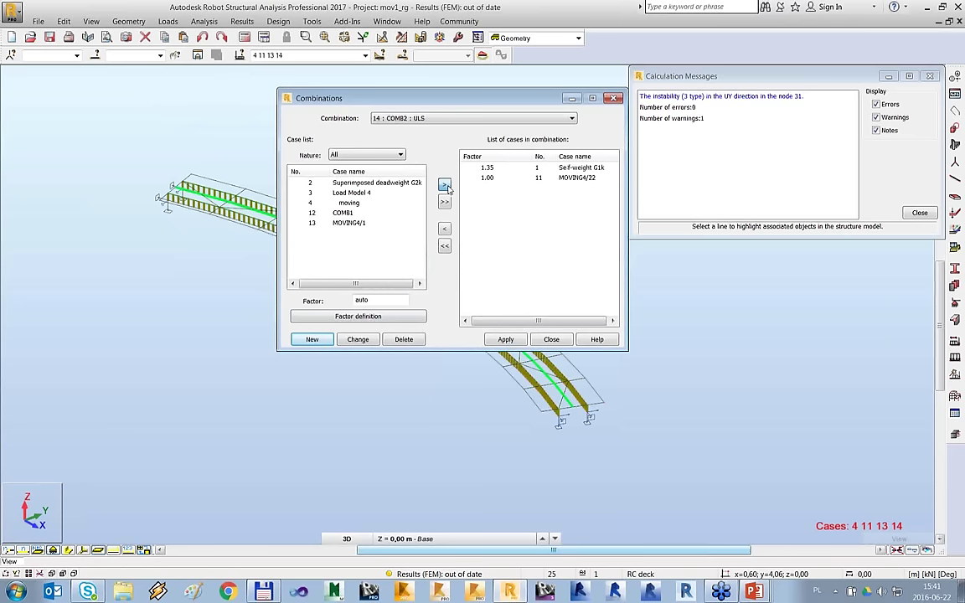
pyautogui.click(506, 339)
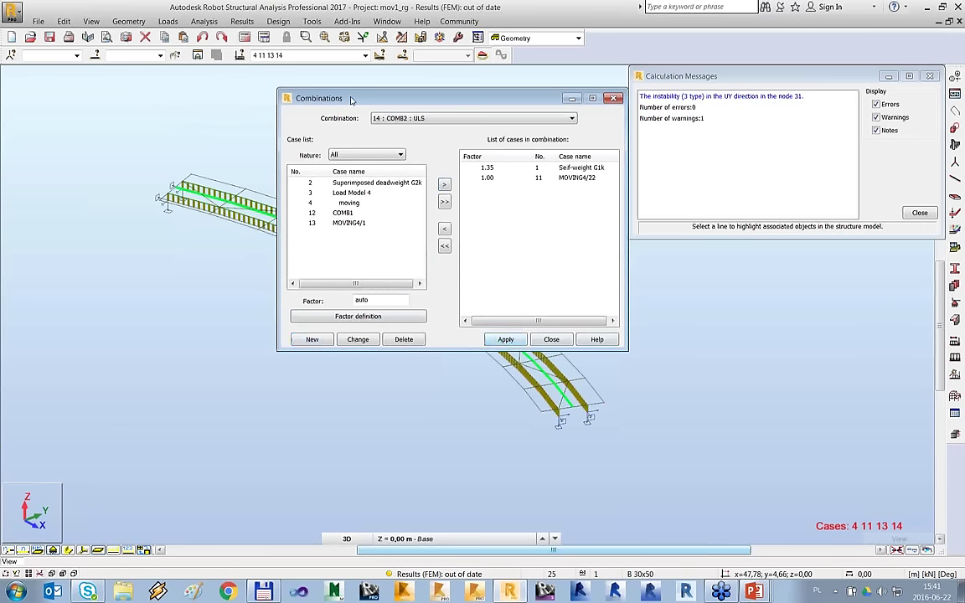
pyautogui.click(552, 339)
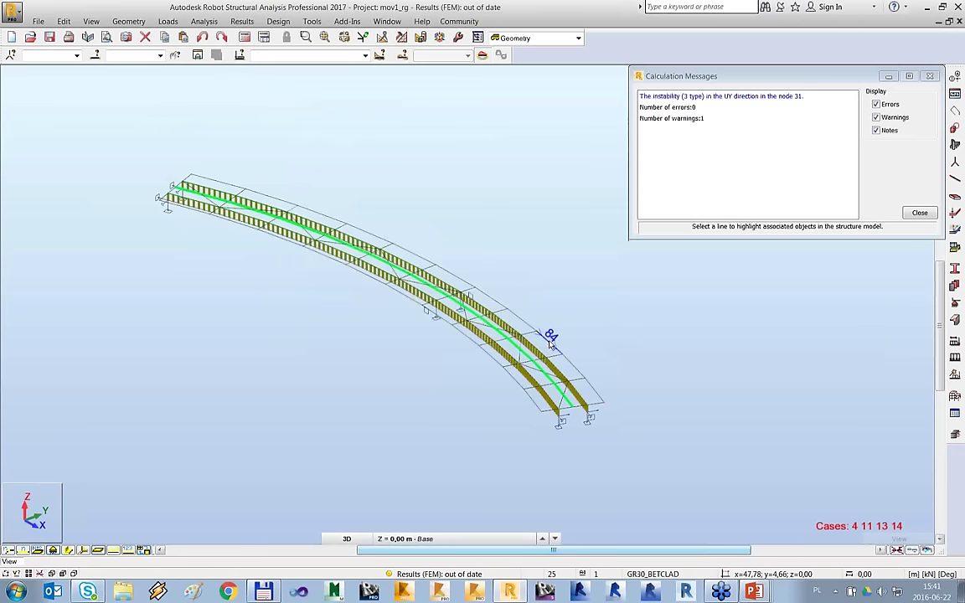
# Check the static analysis parameters of COMB2, leaving them as they are.
pyautogui.click(265, 39)
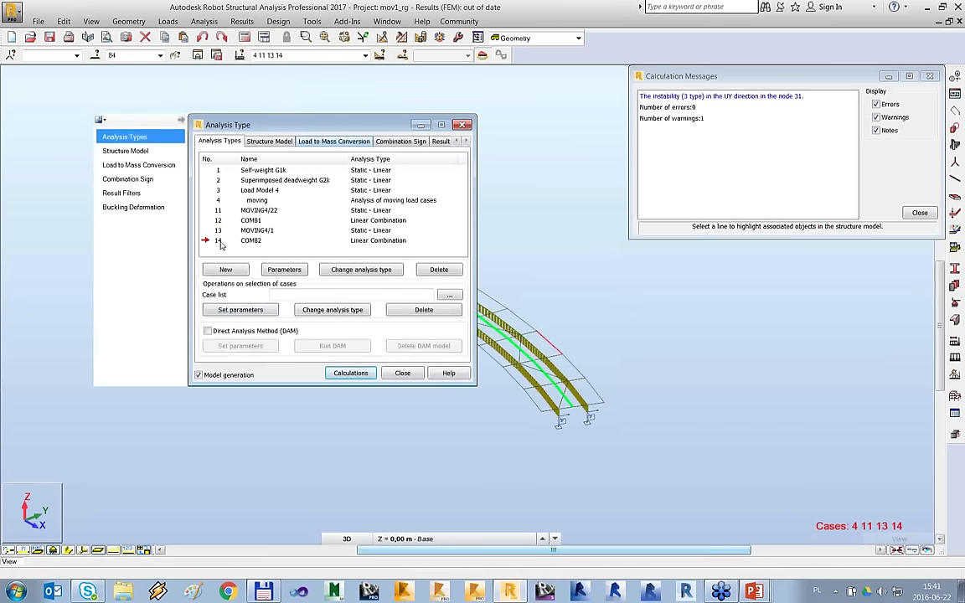
pyautogui.click(283, 268)
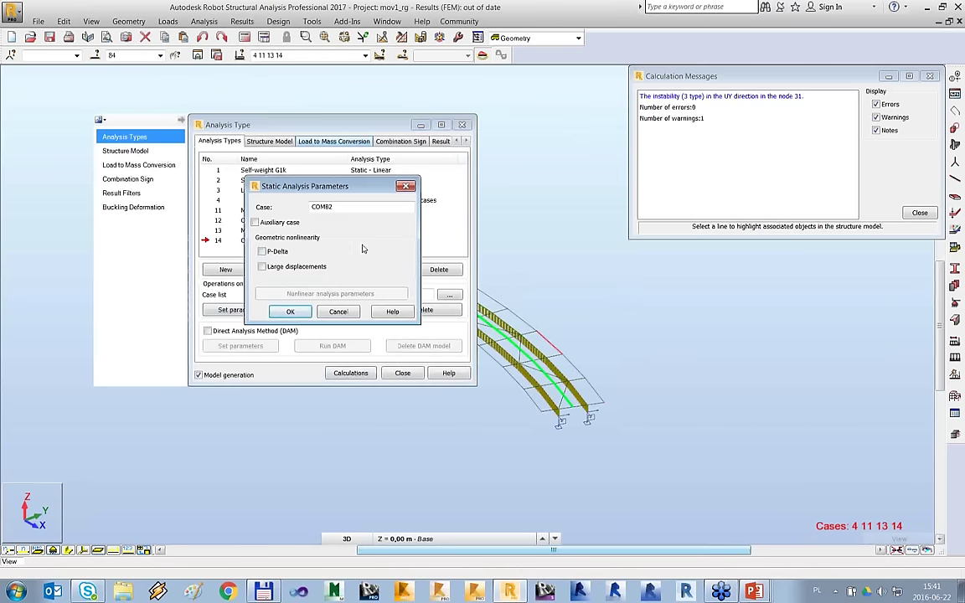
pyautogui.click(338, 311)
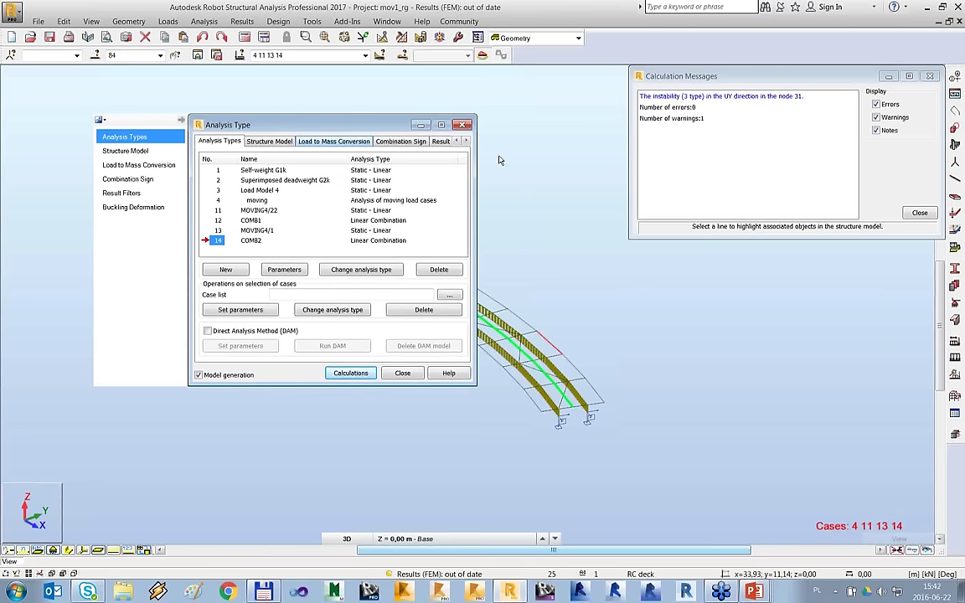
pyautogui.click(463, 125)
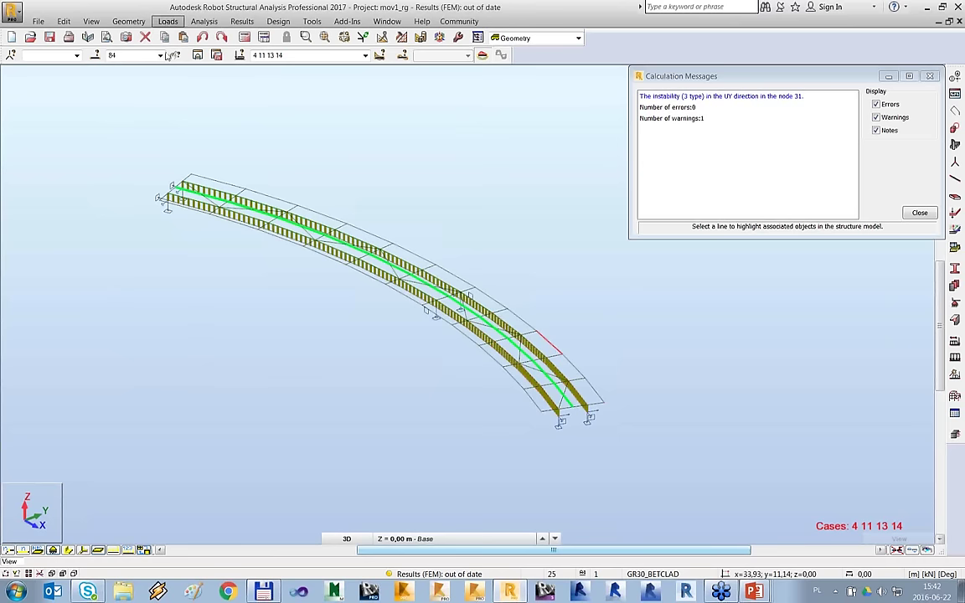
# Start the code combination setup according to EN 1990:2002 with the option to generate manual combinations.
pyautogui.moveTo(209, 133)
pyautogui.mouseDown(button='middle')
pyautogui.moveTo(206, 146)
pyautogui.moveTo(200, 136)
pyautogui.mouseUp(button='middle')
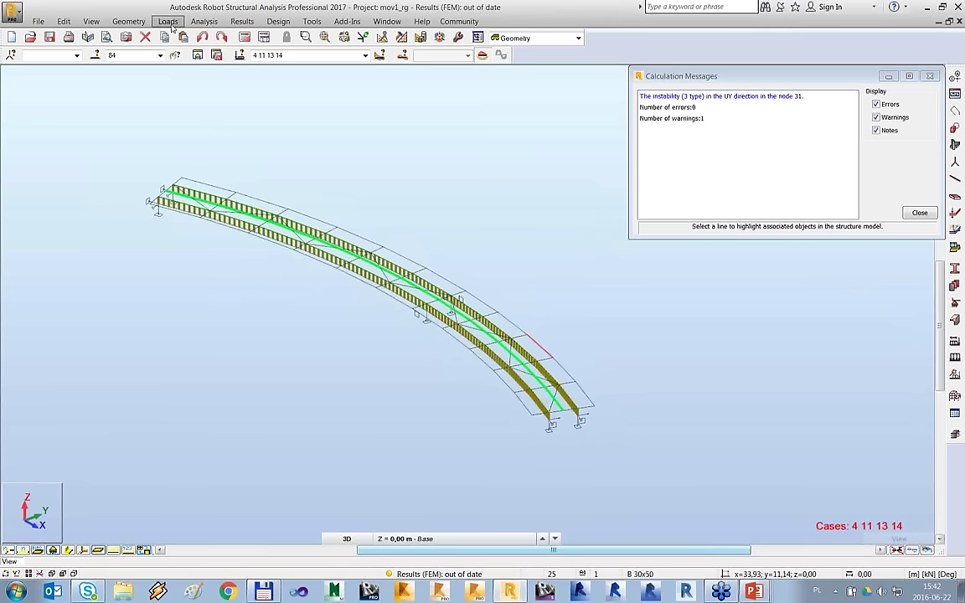
pyautogui.click(167, 20)
pyautogui.click(207, 73)
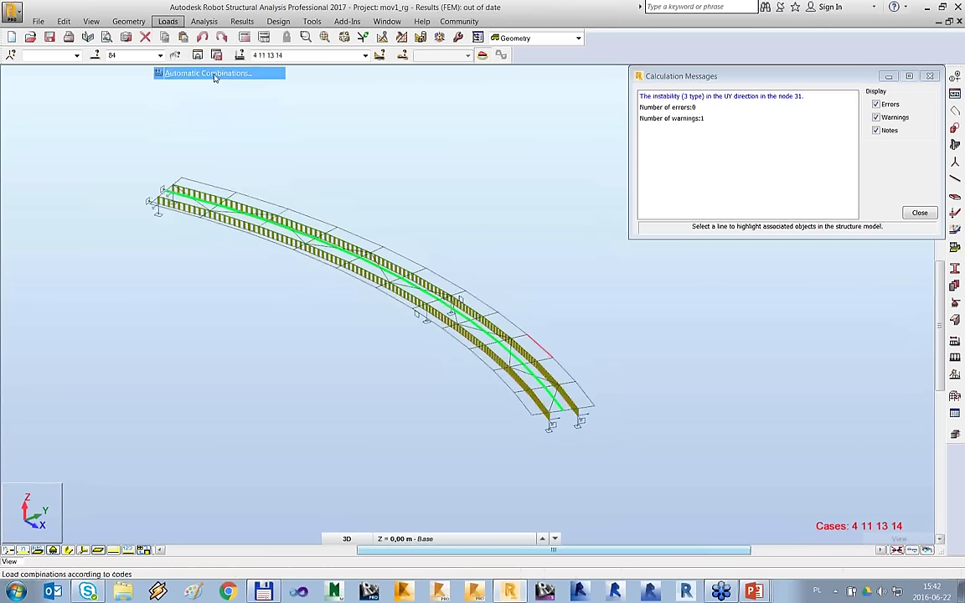
pyautogui.moveTo(435, 193); pyautogui.dragTo(327, 182)
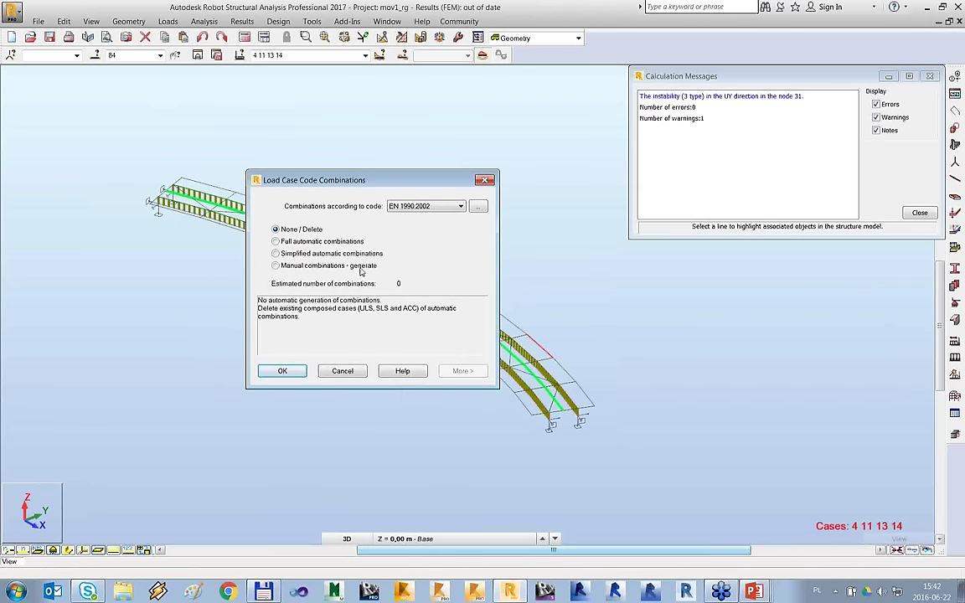
pyautogui.click(287, 266)
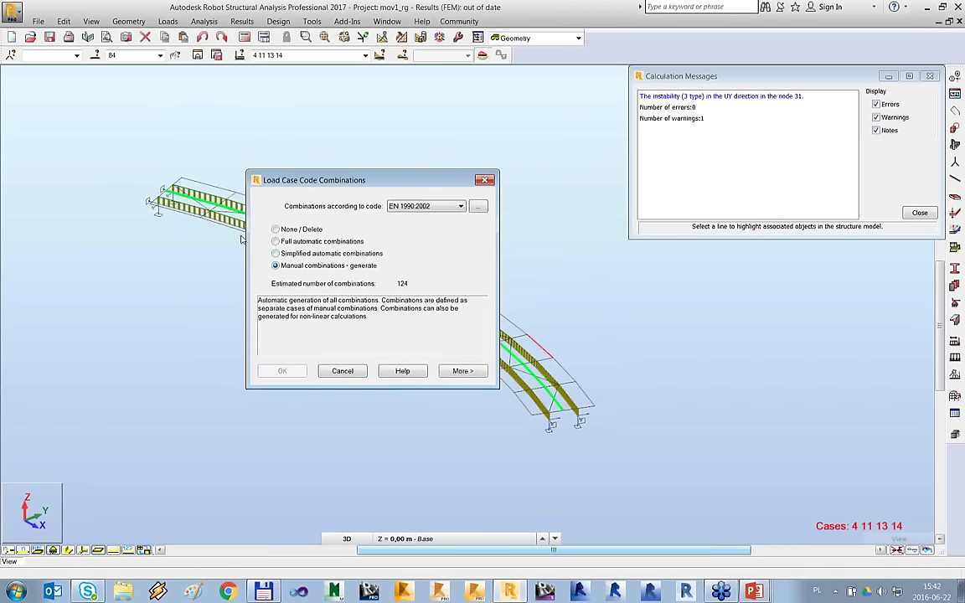
pyautogui.click(462, 371)
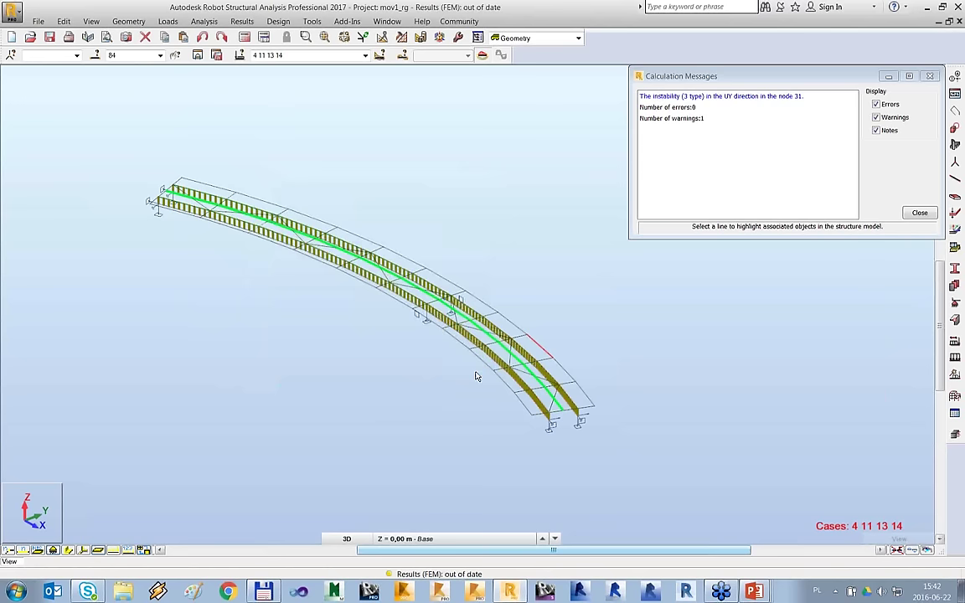
# Exclude SLS, ACC and FIRE from the code combinations, leaving only ULS active.
pyautogui.click(537, 338)
pyautogui.click(376, 299)
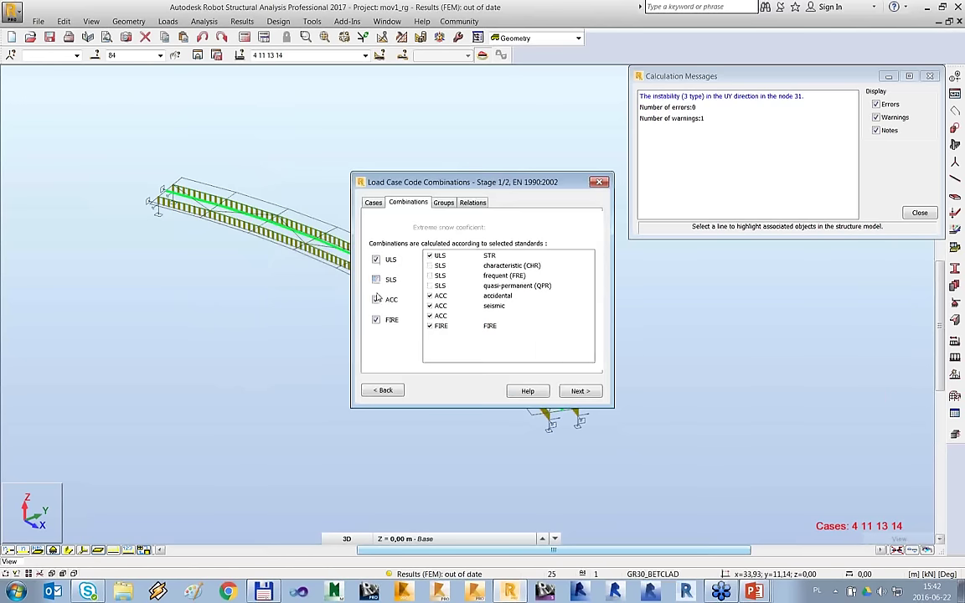
pyautogui.click(376, 279)
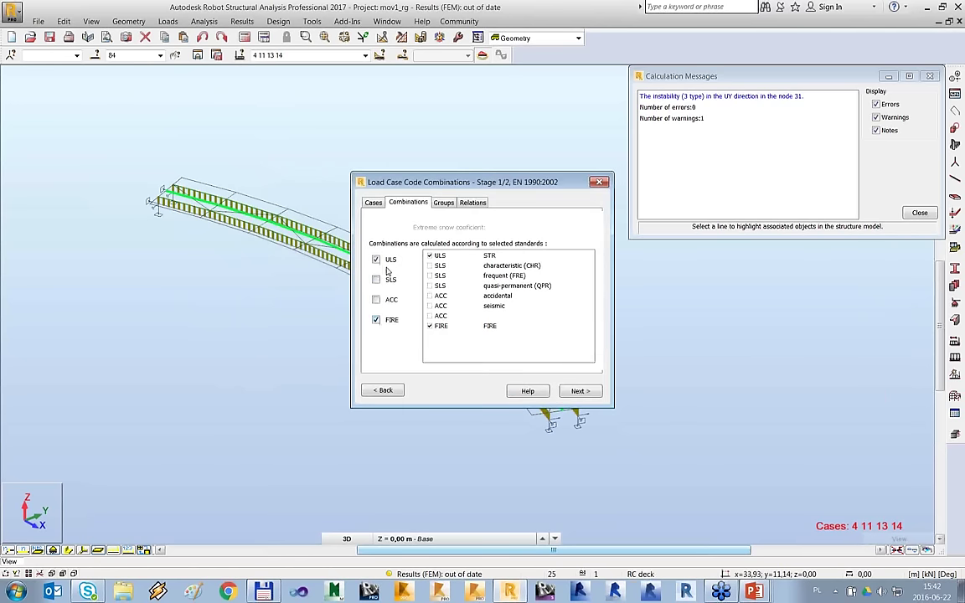
pyautogui.click(376, 320)
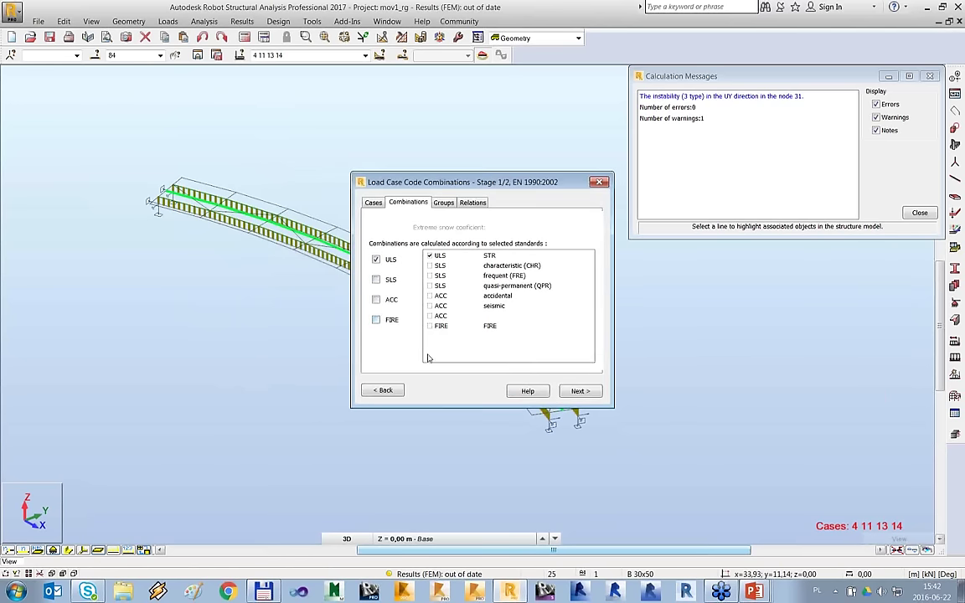
# Deactivate COMB1 and COMB2 among the active combinations and return to the list of active load cases.
pyautogui.click(374, 203)
pyautogui.click(469, 221)
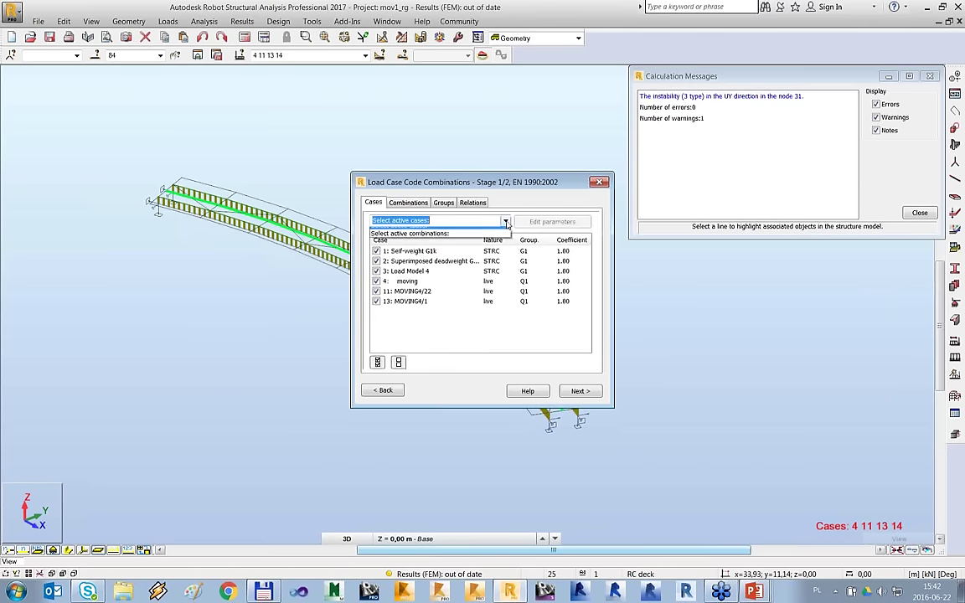
pyautogui.click(471, 240)
pyautogui.click(376, 251)
pyautogui.click(377, 261)
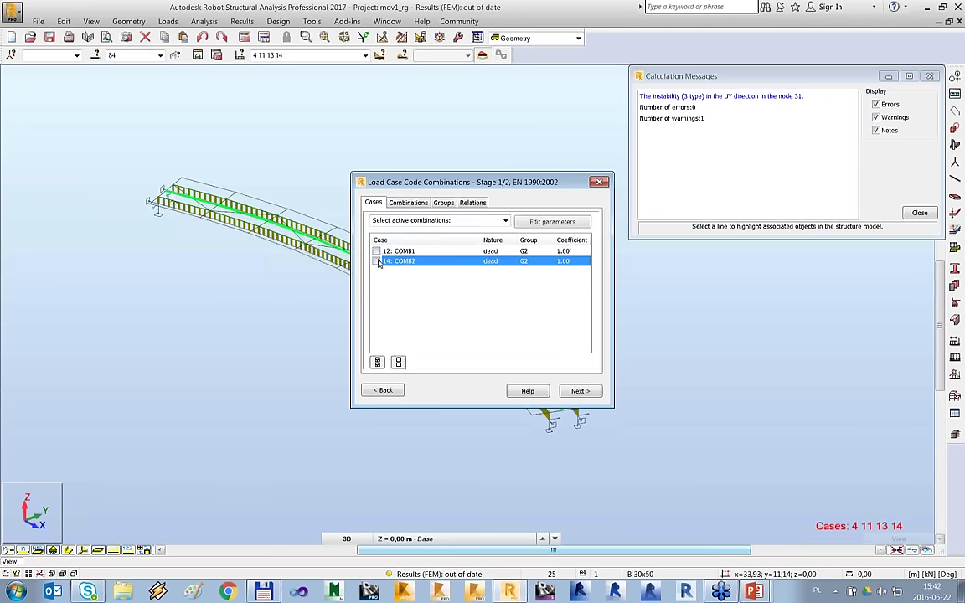
pyautogui.click(461, 221)
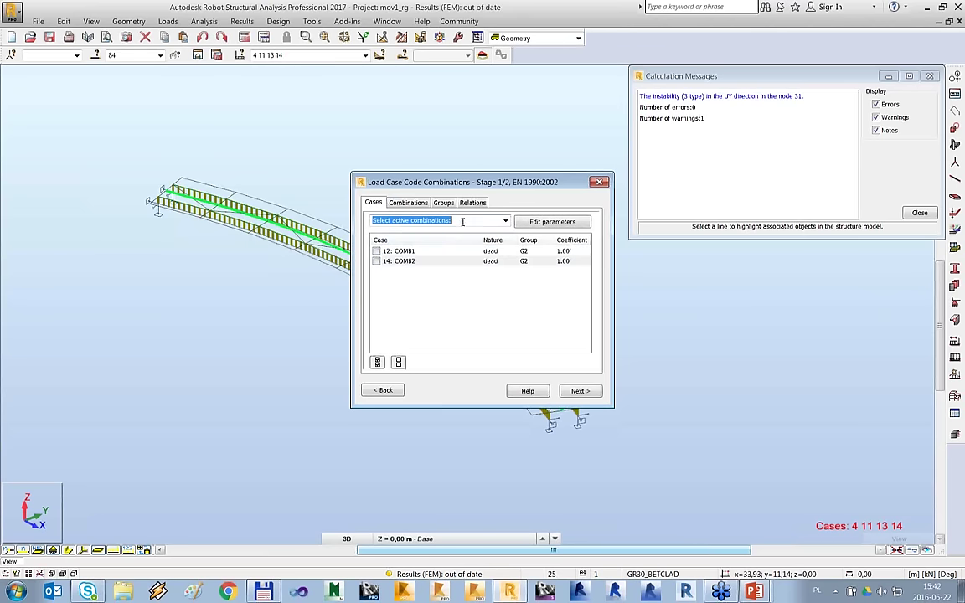
pyautogui.click(506, 221)
pyautogui.click(419, 227)
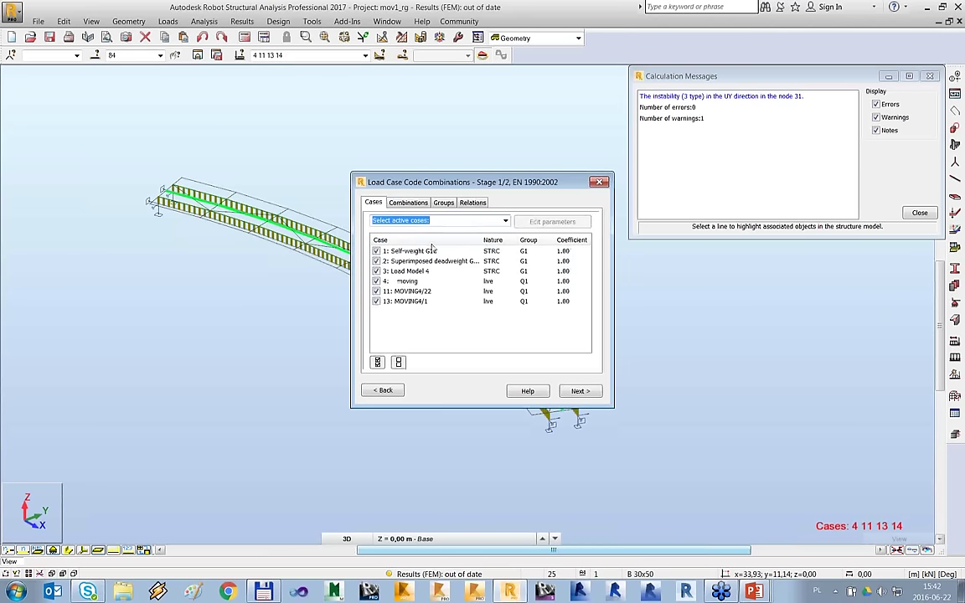
# Relate all dead load groups with the "and" operator and check the relation of the live load group.
pyautogui.click(474, 203)
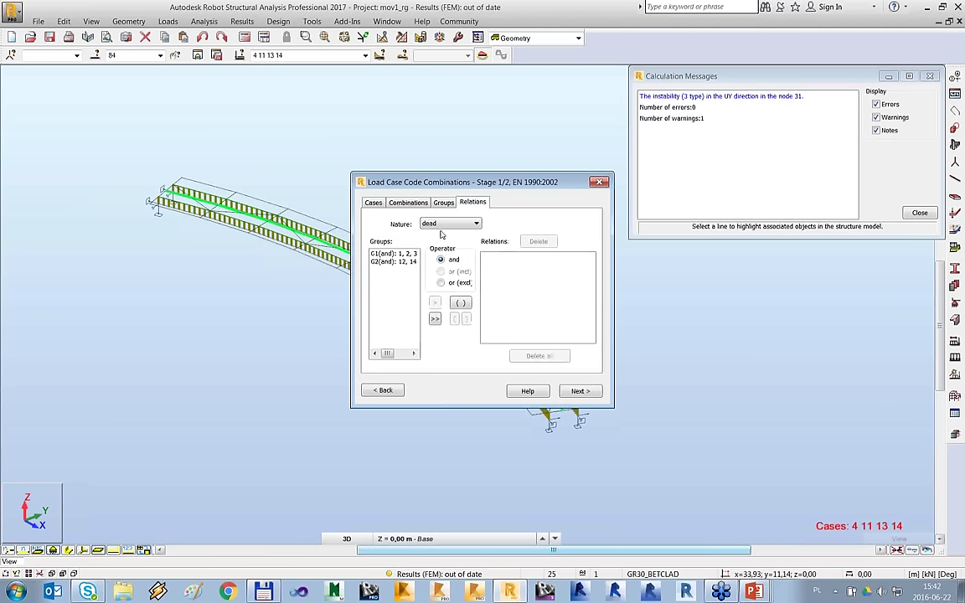
pyautogui.click(435, 319)
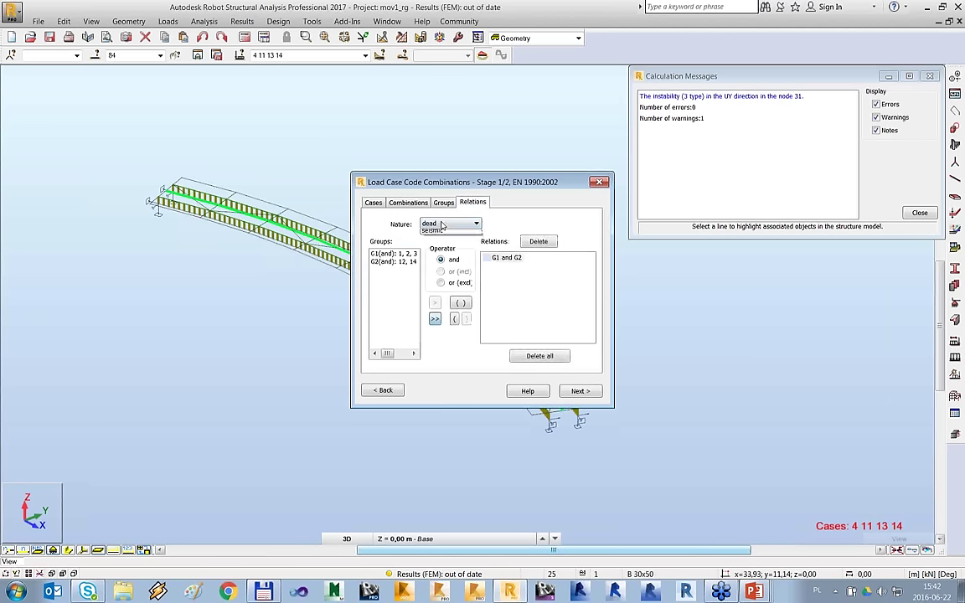
pyautogui.click(443, 225)
pyautogui.click(432, 237)
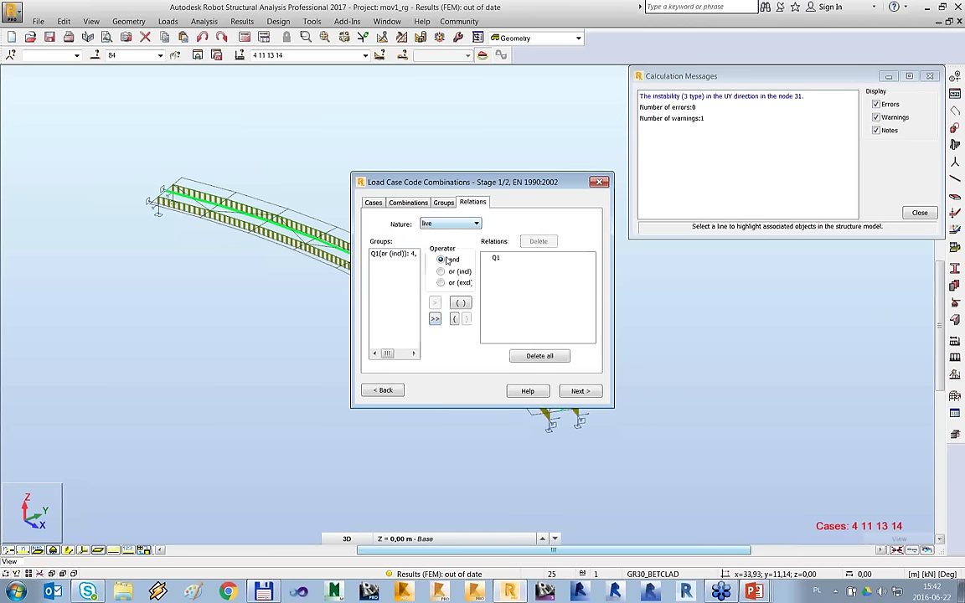
# Select ULS/84, ULS/85 and ULS/90 among the proposed combinations, then close the setup without generating any.
pyautogui.click(576, 391)
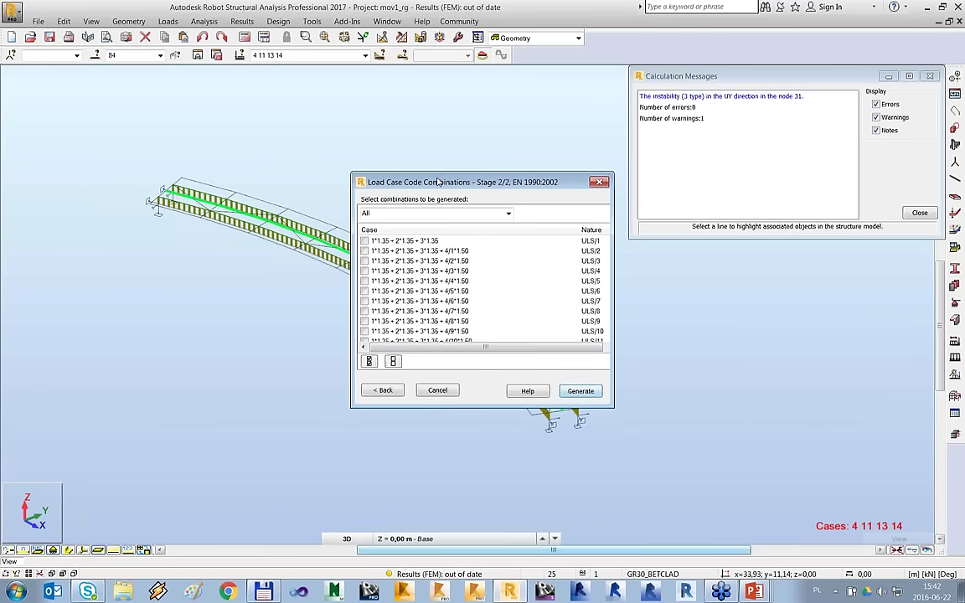
pyautogui.moveTo(437, 180); pyautogui.dragTo(397, 149)
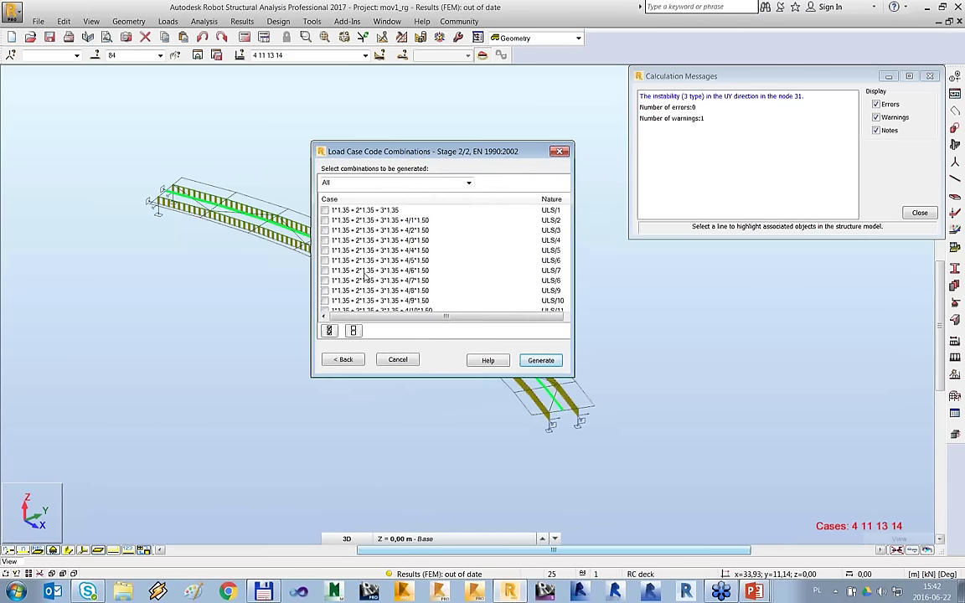
pyautogui.scroll(-18, 436, 259)
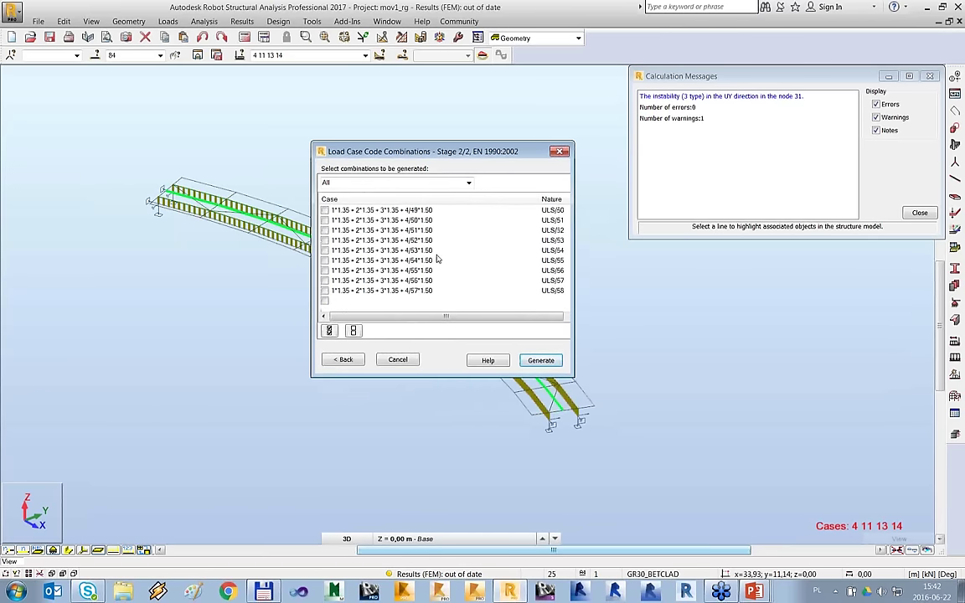
pyautogui.scroll(-9, 437, 259)
pyautogui.click(325, 220)
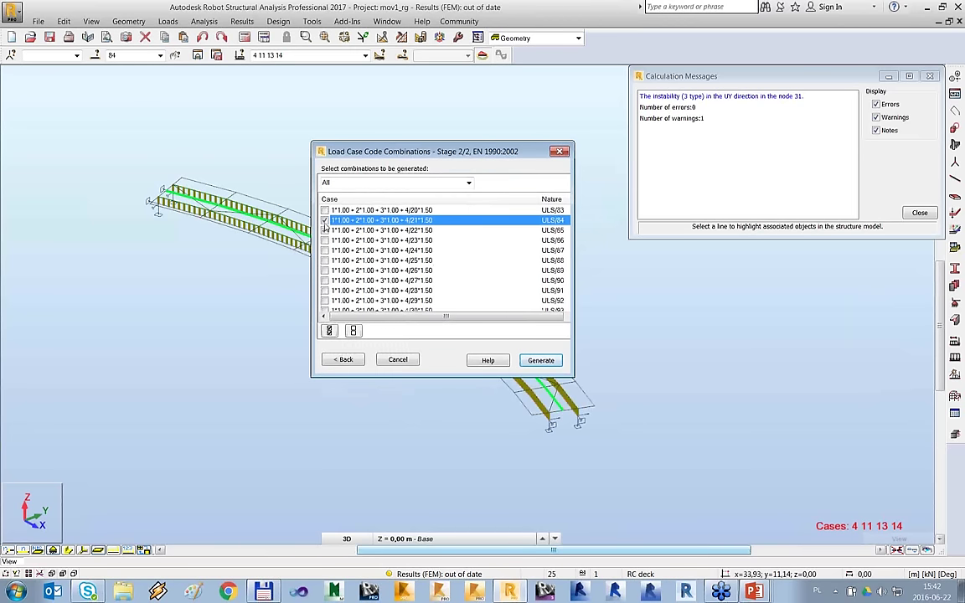
pyautogui.click(325, 230)
pyautogui.click(325, 280)
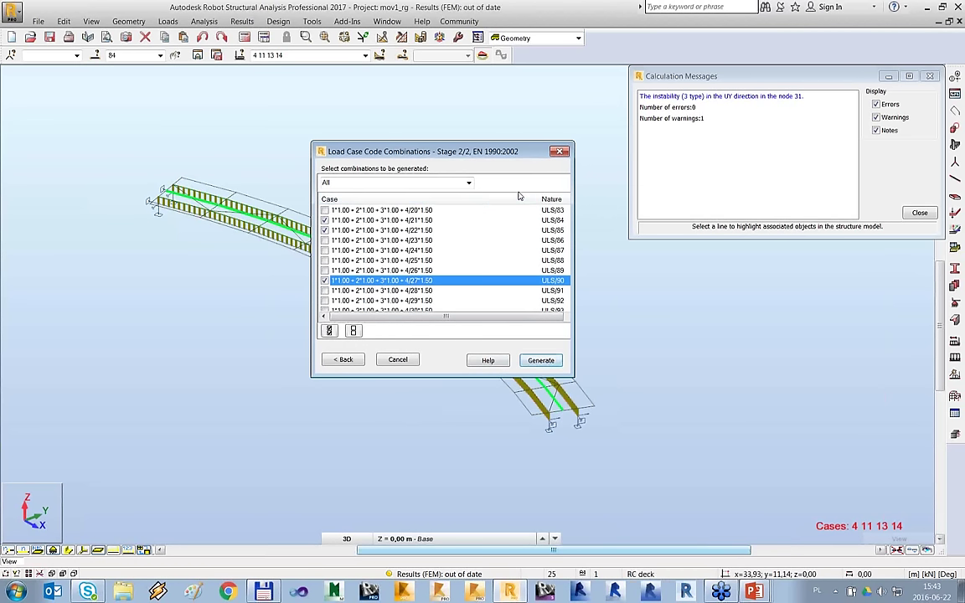
pyautogui.click(559, 153)
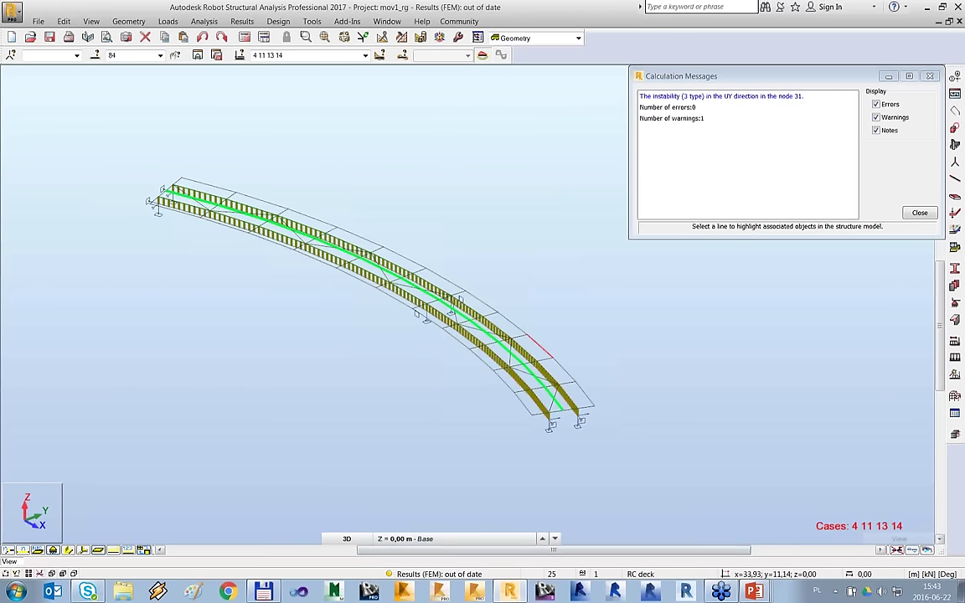
pyautogui.press('super')
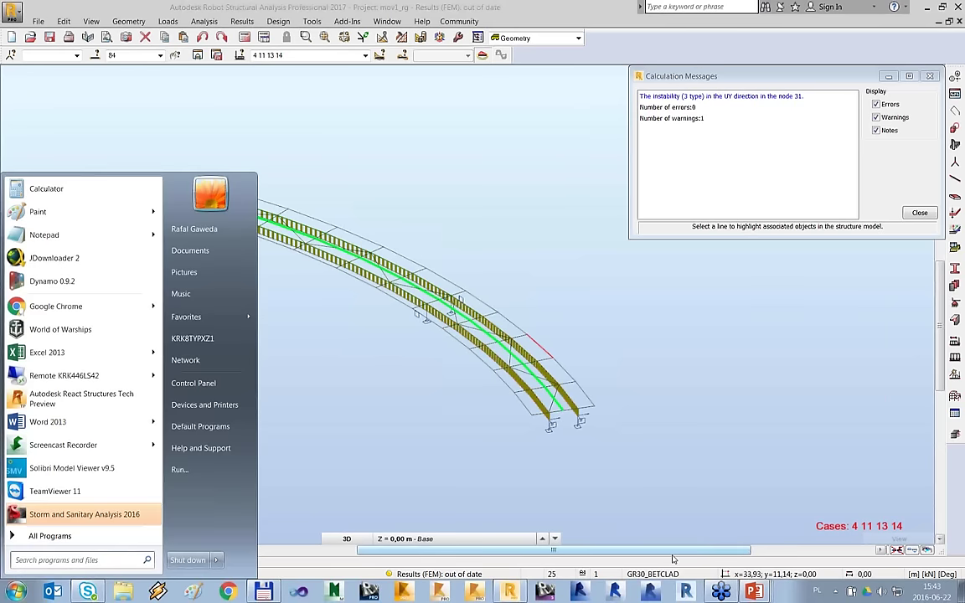
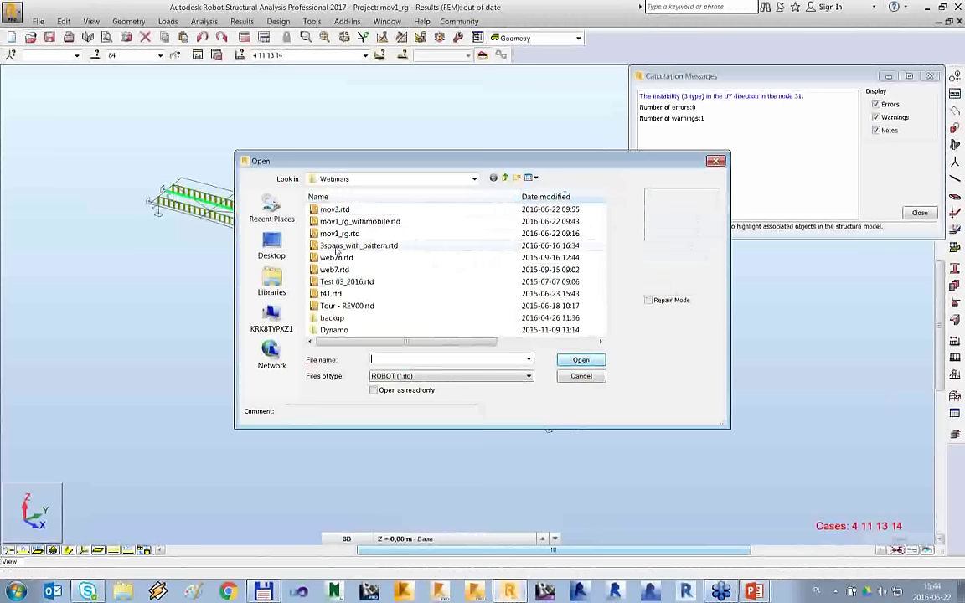
# Open the bridge project mov3.rtd from the Webinars folder.
pyautogui.moveTo(393, 222)
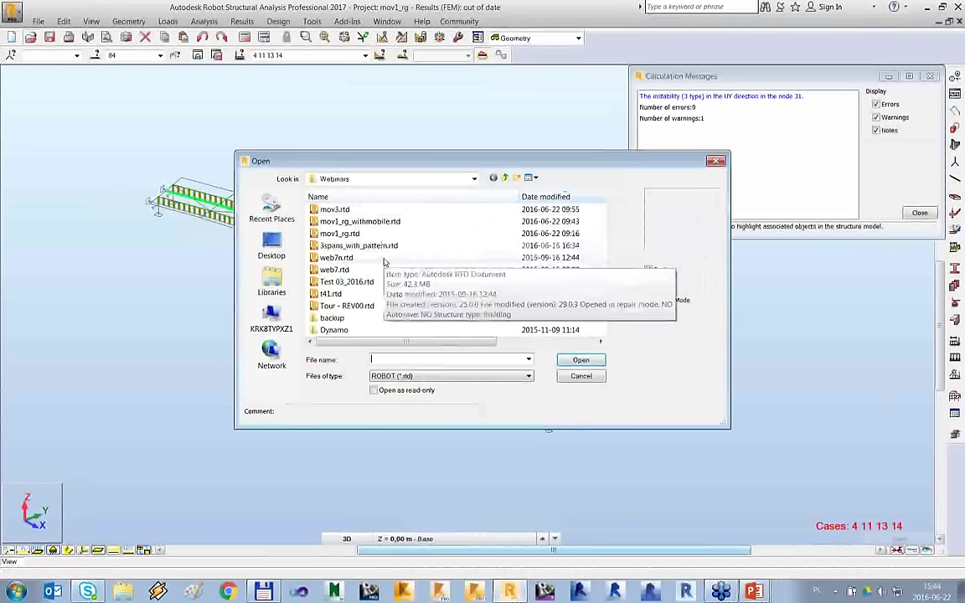
pyautogui.click(368, 210)
pyautogui.click(581, 360)
pyautogui.click(519, 327)
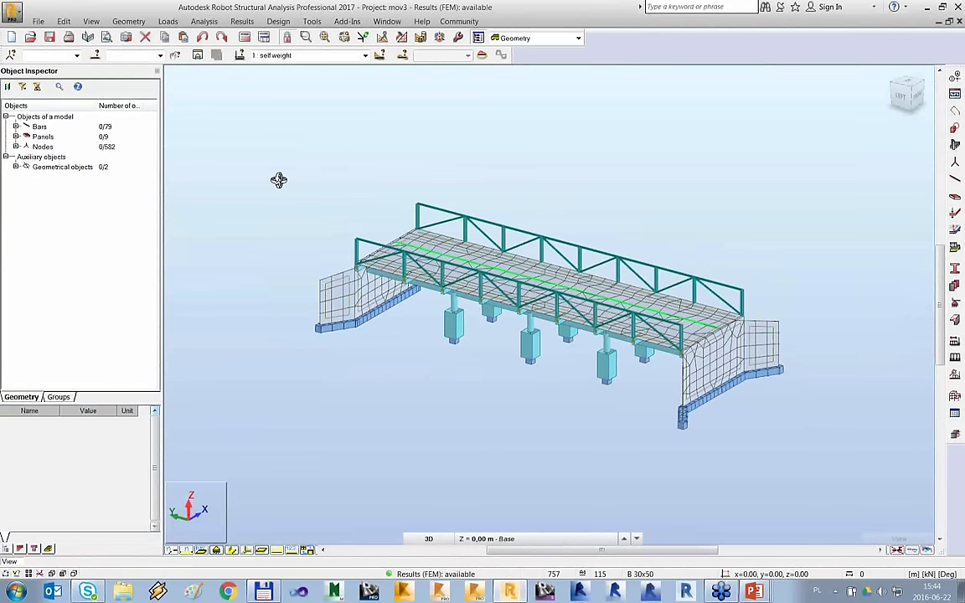
# Look at the bridge model in 3D from another angle and make load case 9, the vehicle moving load, current.
pyautogui.moveTo(278, 180); pyautogui.dragTo(329, 77)
pyautogui.click(366, 55)
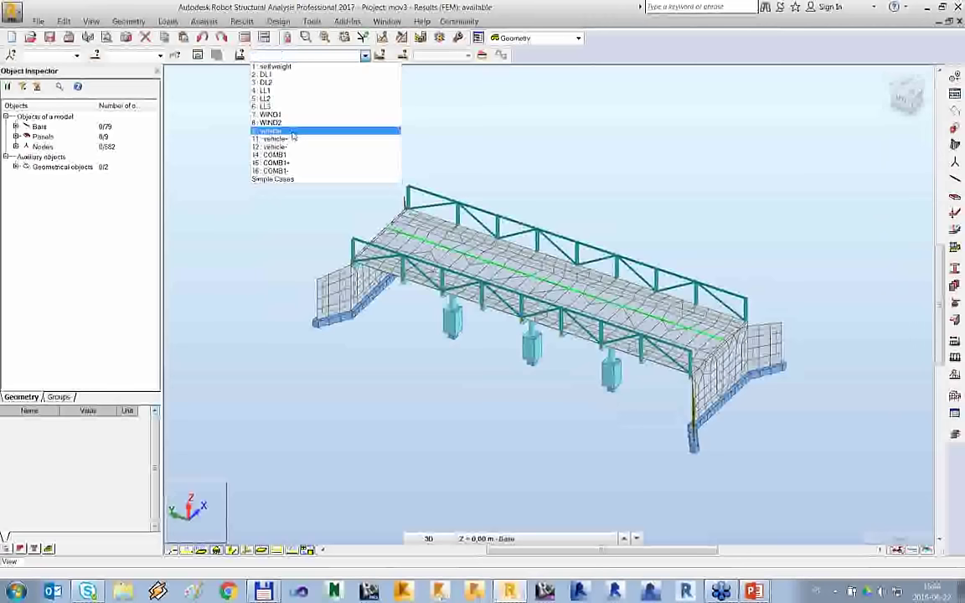
pyautogui.click(293, 132)
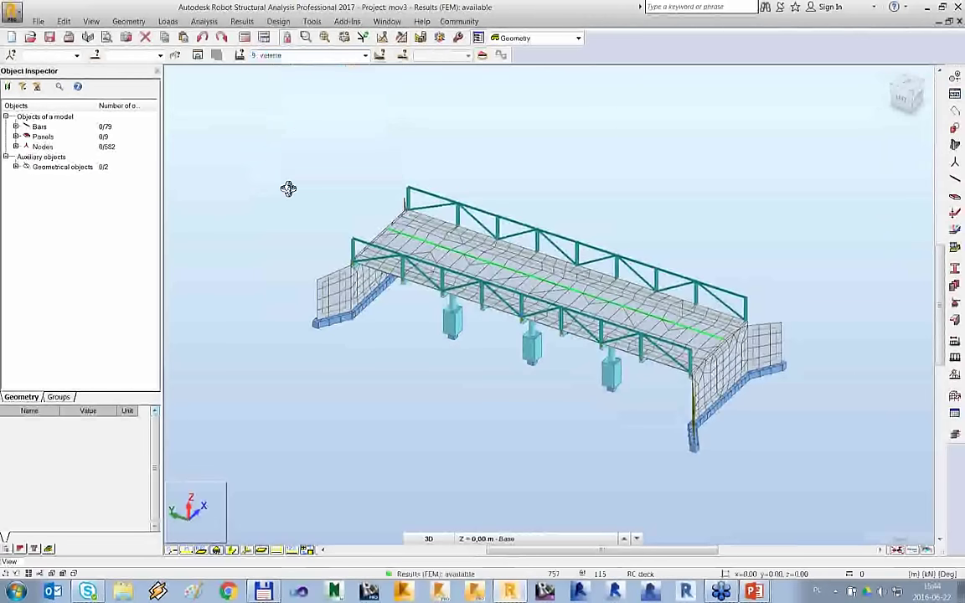
# Turn on the display of the moving load vehicle symbols in the bridge model view.
pyautogui.moveTo(288, 189); pyautogui.dragTo(289, 186)
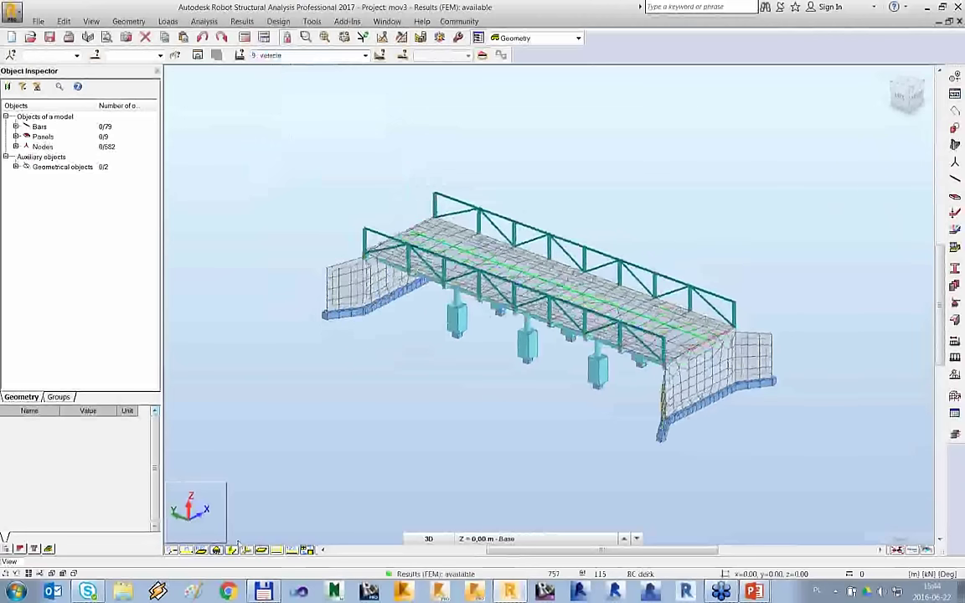
pyautogui.hotkey('ctrl', 'd')
pyautogui.click(111, 184)
pyautogui.click(201, 184)
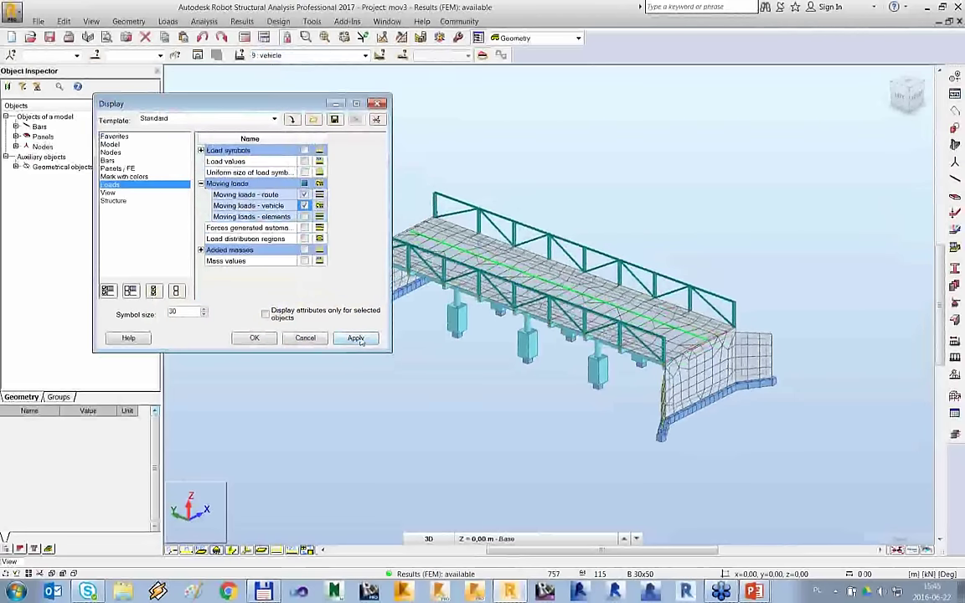
pyautogui.click(355, 338)
pyautogui.moveTo(521, 379); pyautogui.dragTo(520, 201, button='middle')
pyautogui.press('Escape')
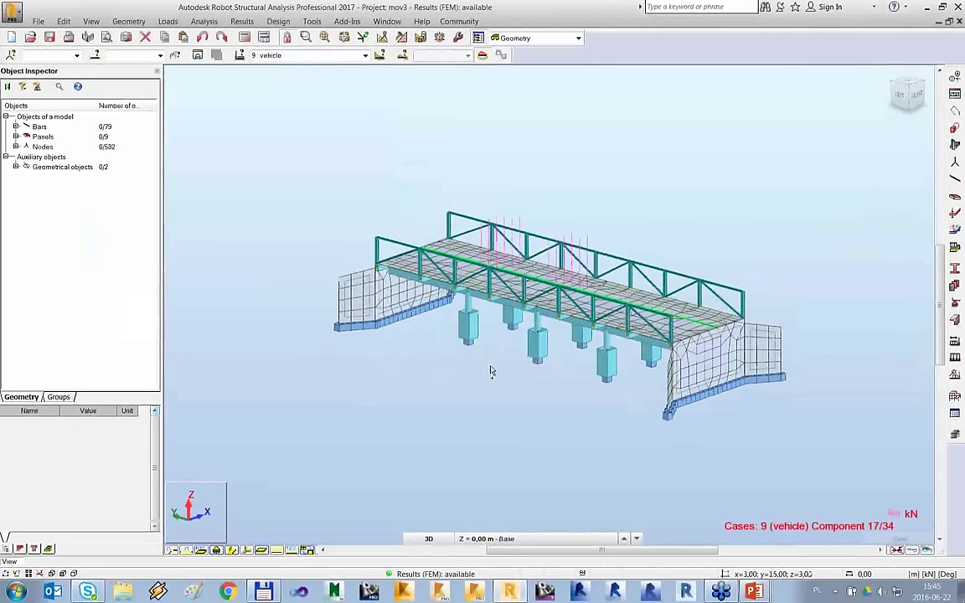
# Step through the components of the vehicle moving load case to component 12 to view the vehicle positions.
pyautogui.keyDown('shift'); pyautogui.moveTo(491, 371); pyautogui.dragTo(910, 187, button='middle'); pyautogui.keyUp('shift')
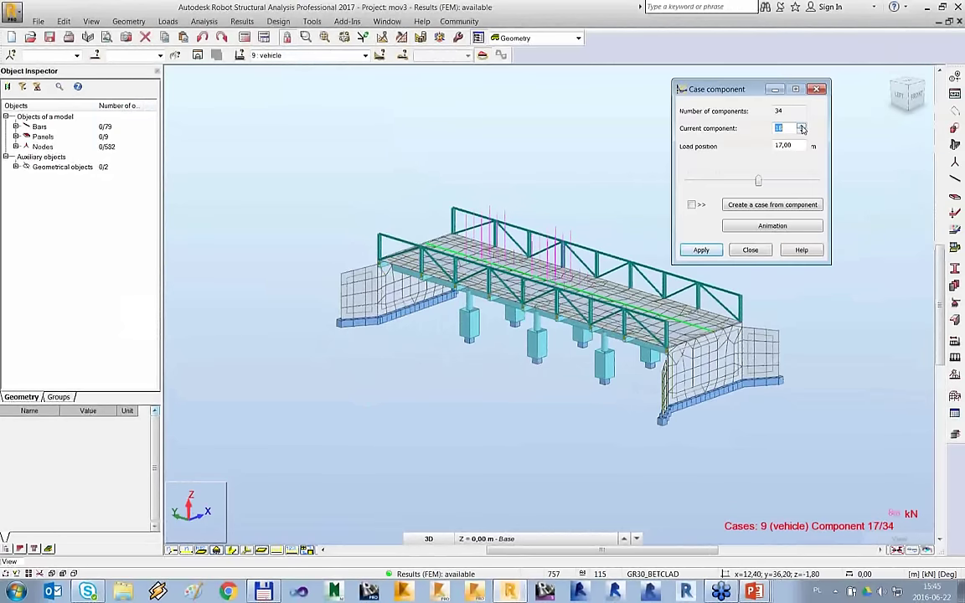
pyautogui.click(801, 131)
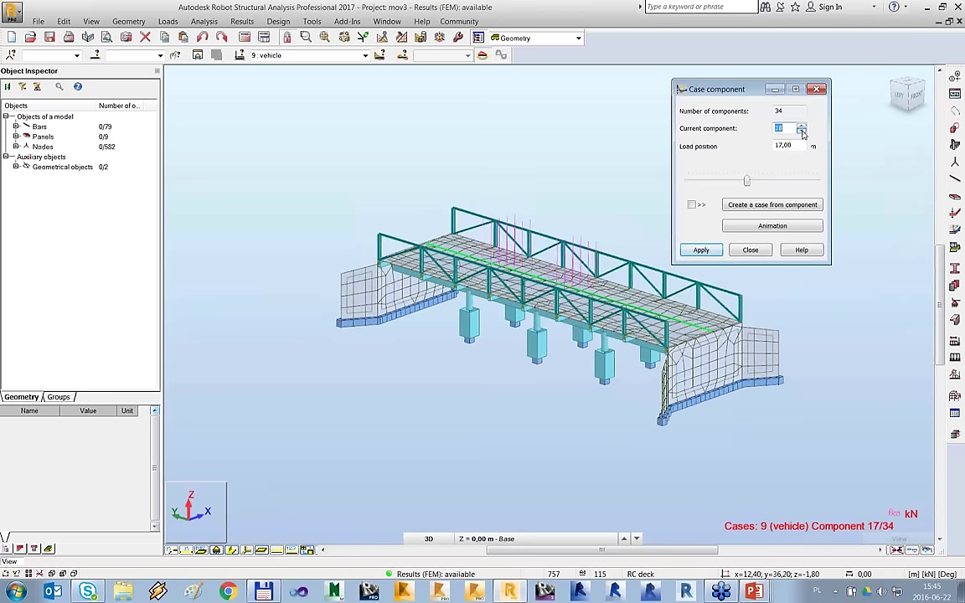
pyautogui.click(801, 132)
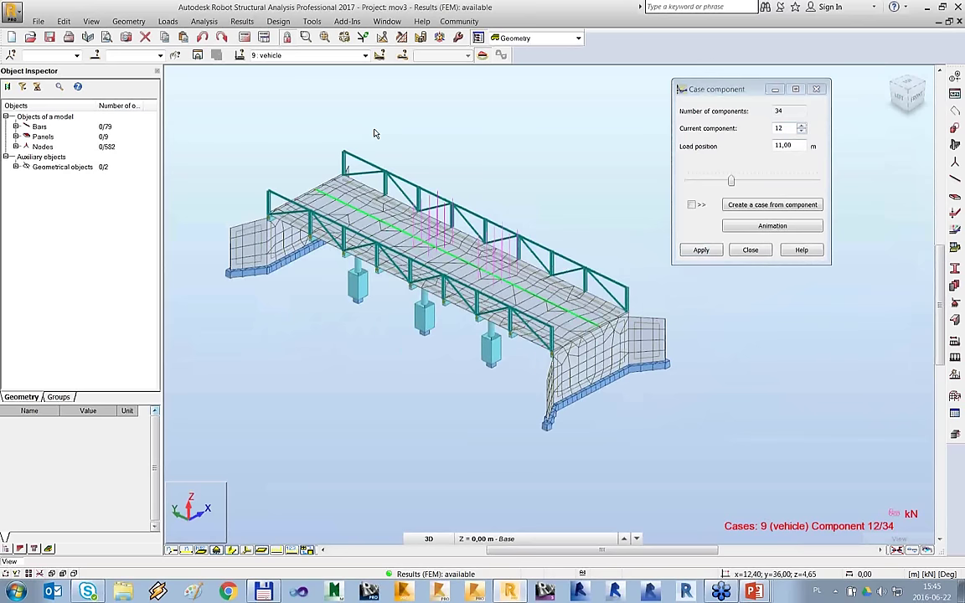
# Make load case 14, COMB1, current and step through its components, ending on component 26.
pyautogui.click(293, 55)
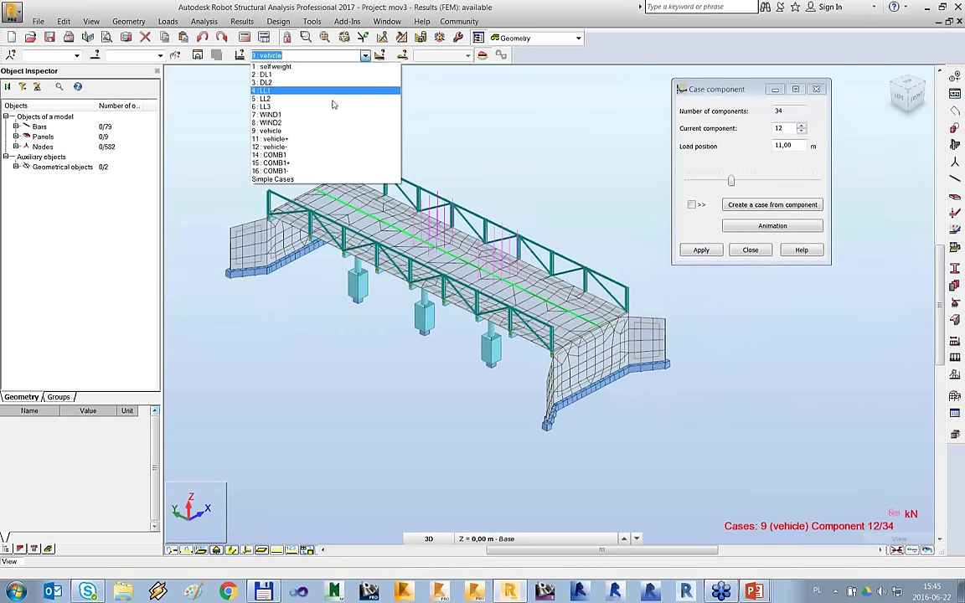
pyautogui.click(285, 155)
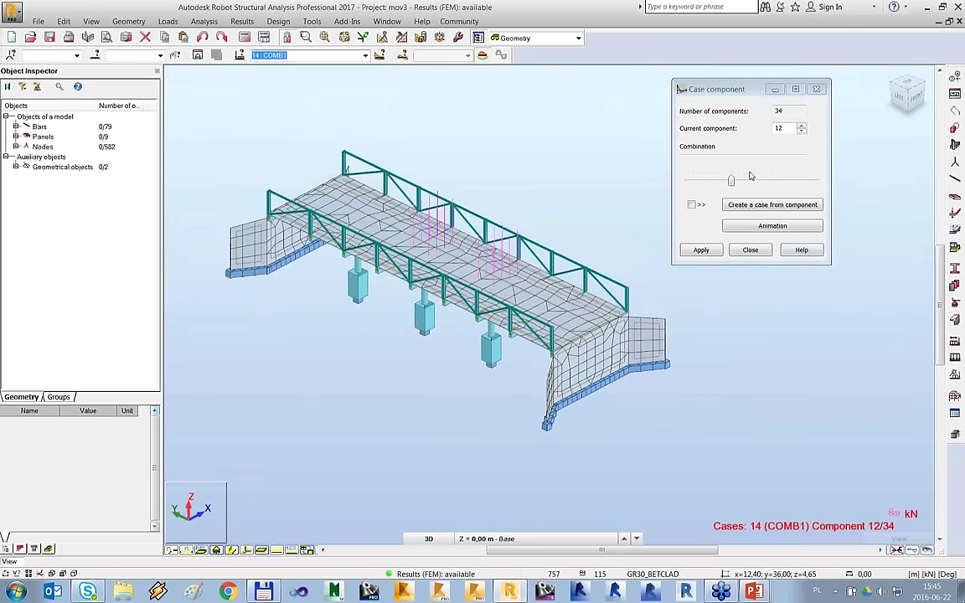
pyautogui.click(802, 124)
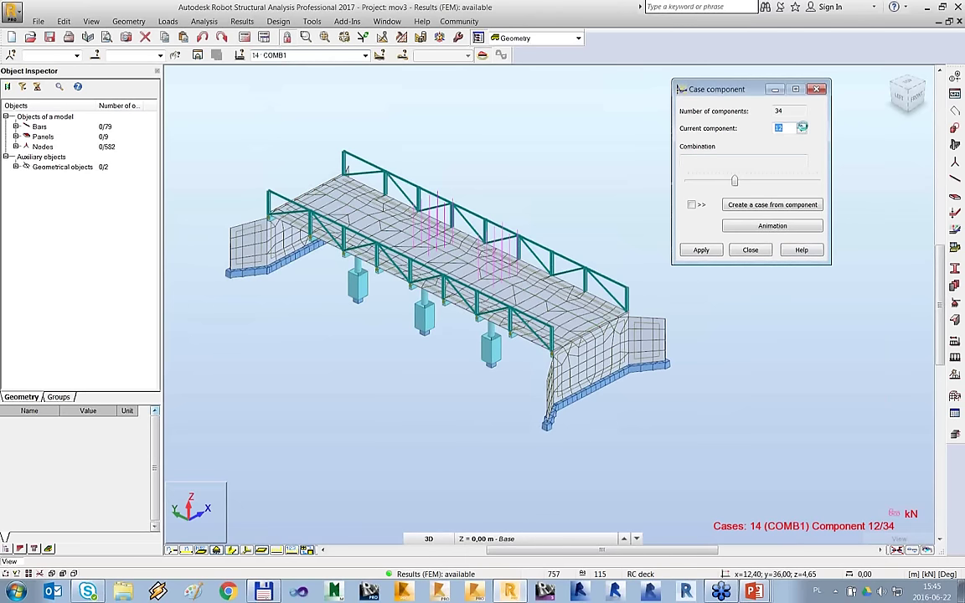
pyautogui.click(803, 128)
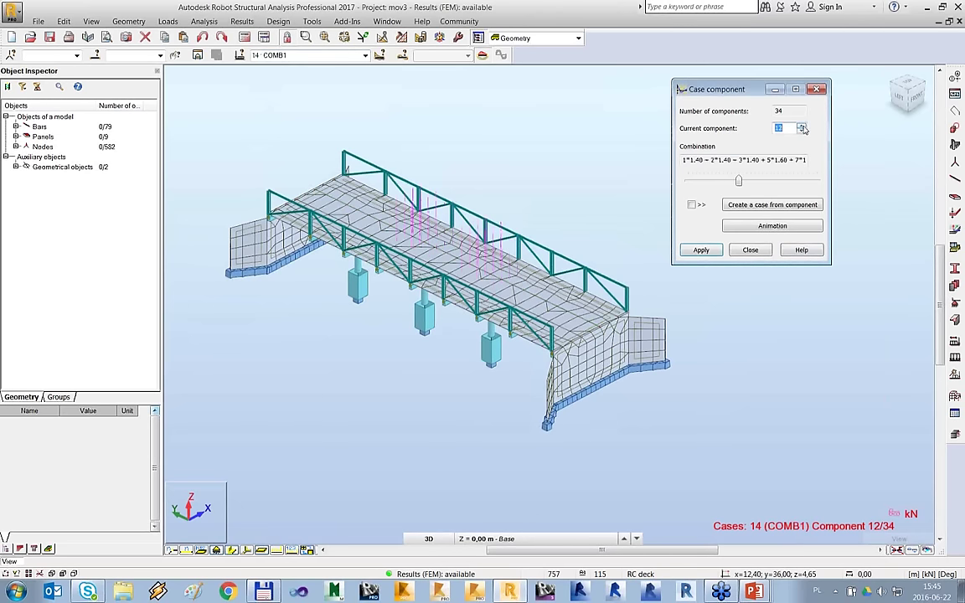
pyautogui.click(802, 124)
pyautogui.click(802, 125)
pyautogui.write('8')
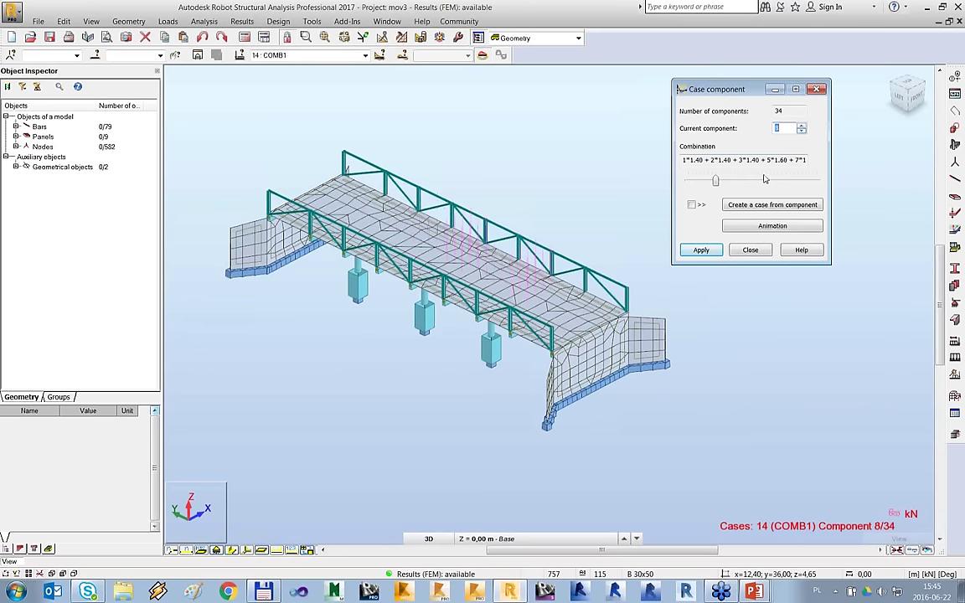
pyautogui.click(764, 179)
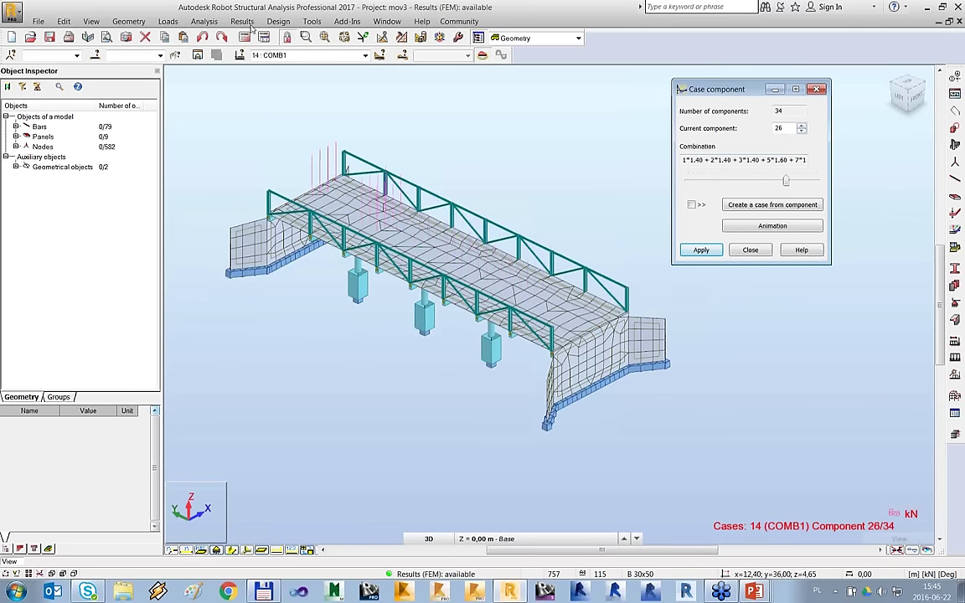
# Show a map of the detailed xx moments on the bridge panels for the current COMB1 component.
pyautogui.click(243, 23)
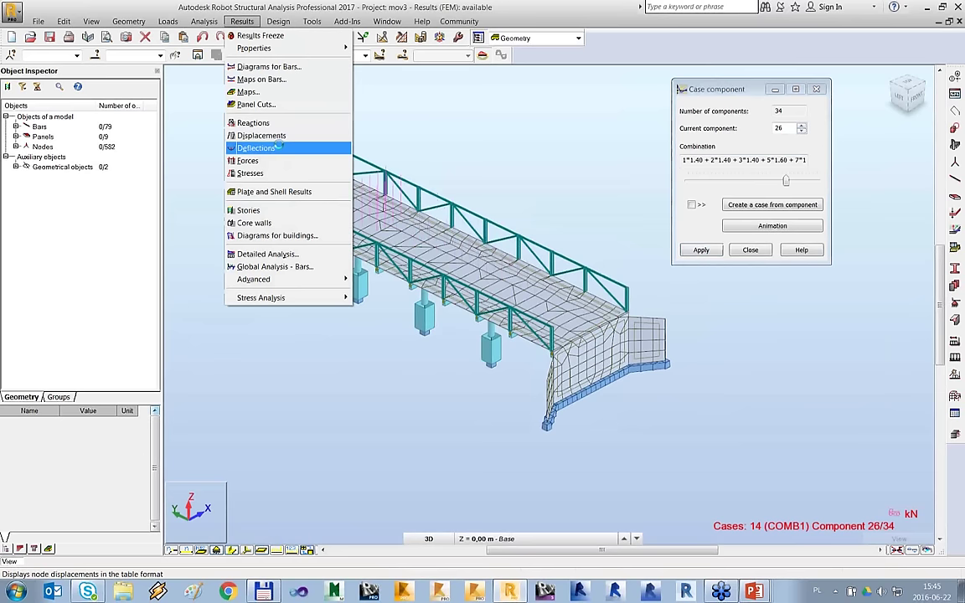
pyautogui.click(272, 91)
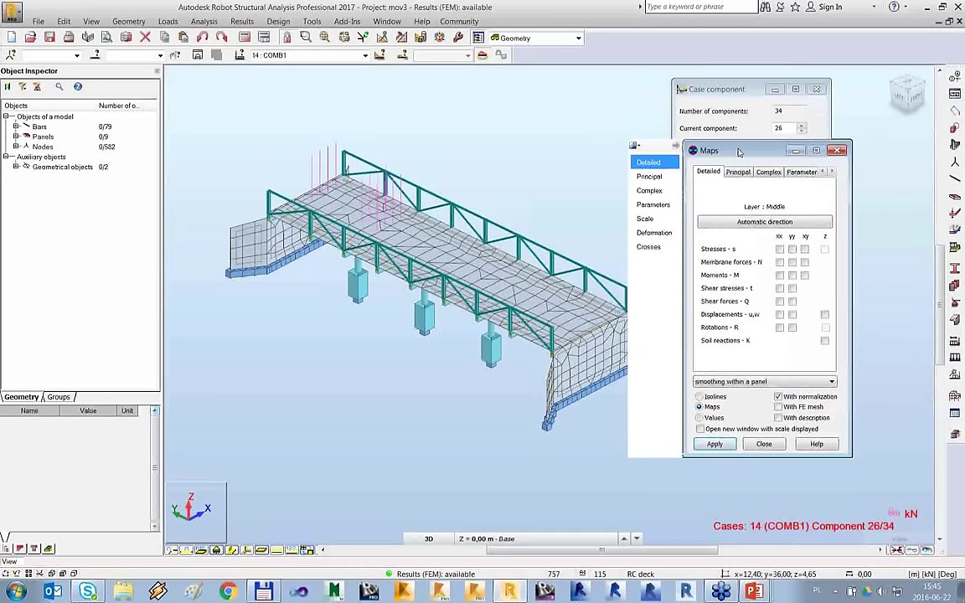
pyautogui.moveTo(739, 152); pyautogui.dragTo(774, 147)
pyautogui.click(812, 269)
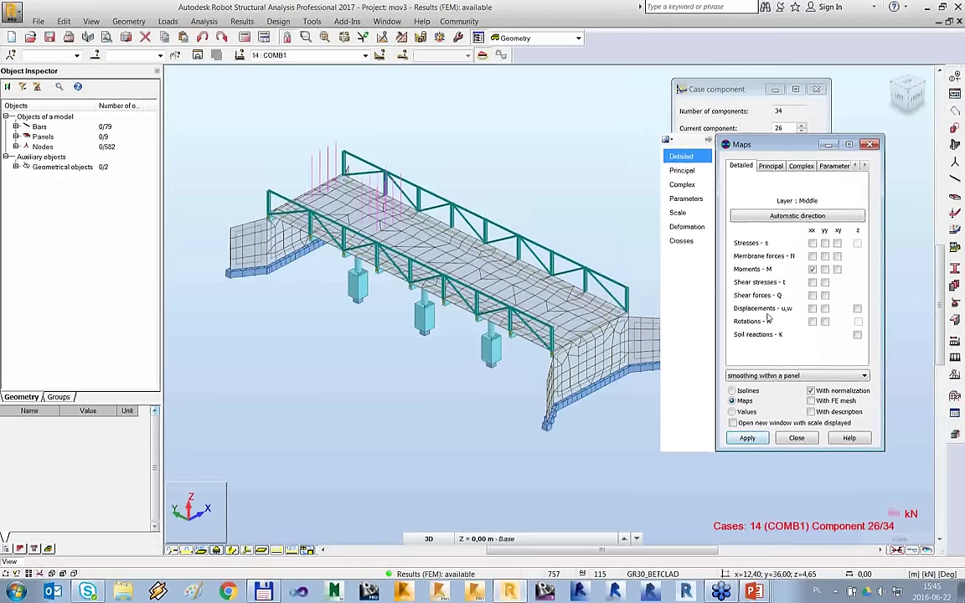
pyautogui.click(747, 438)
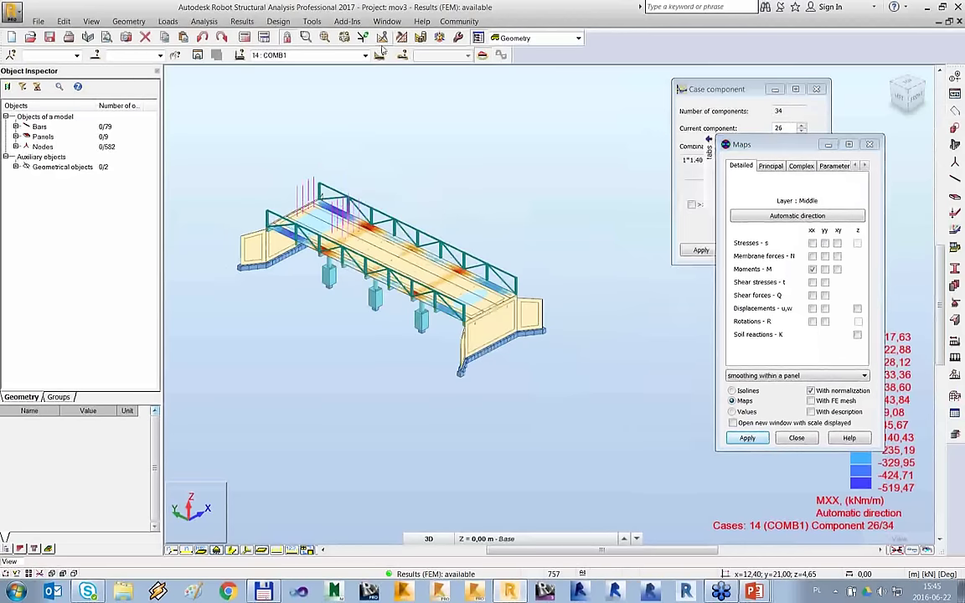
# Step through the COMB1 components down to component 17 to compare the moment maps at different vehicle positions.
pyautogui.moveTo(720, 88); pyautogui.dragTo(612, 89)
pyautogui.click(691, 125)
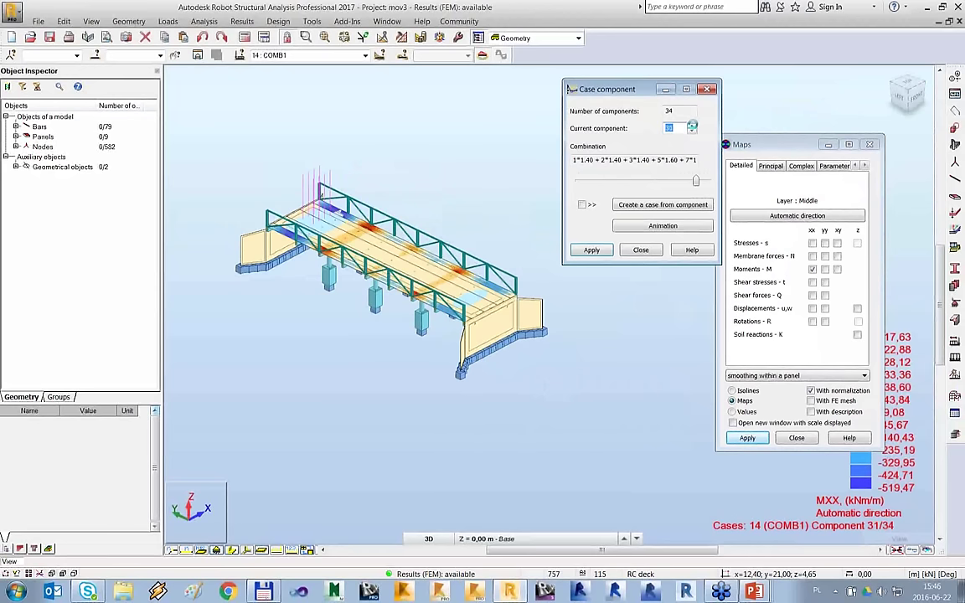
pyautogui.click(692, 130)
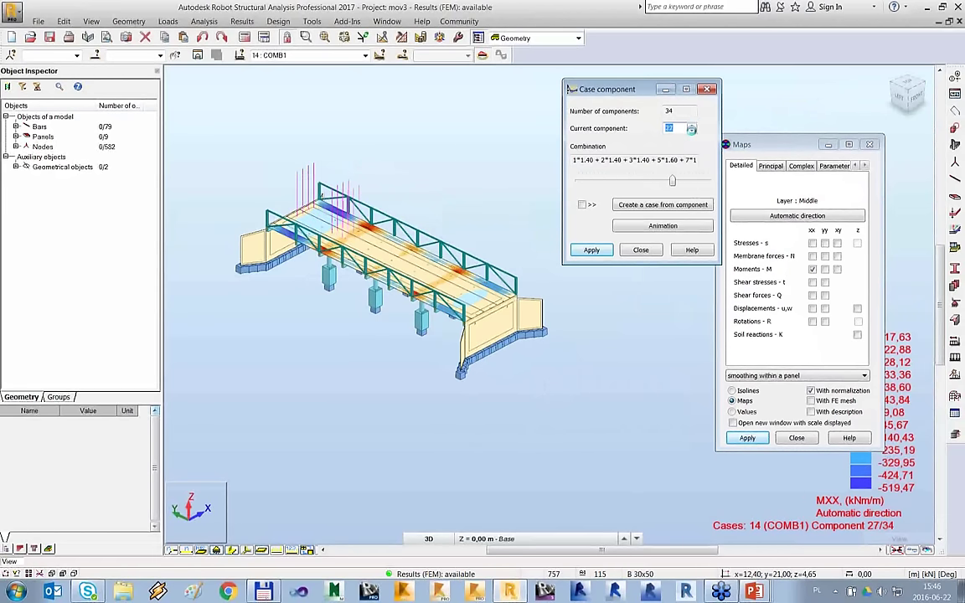
pyautogui.click(691, 131)
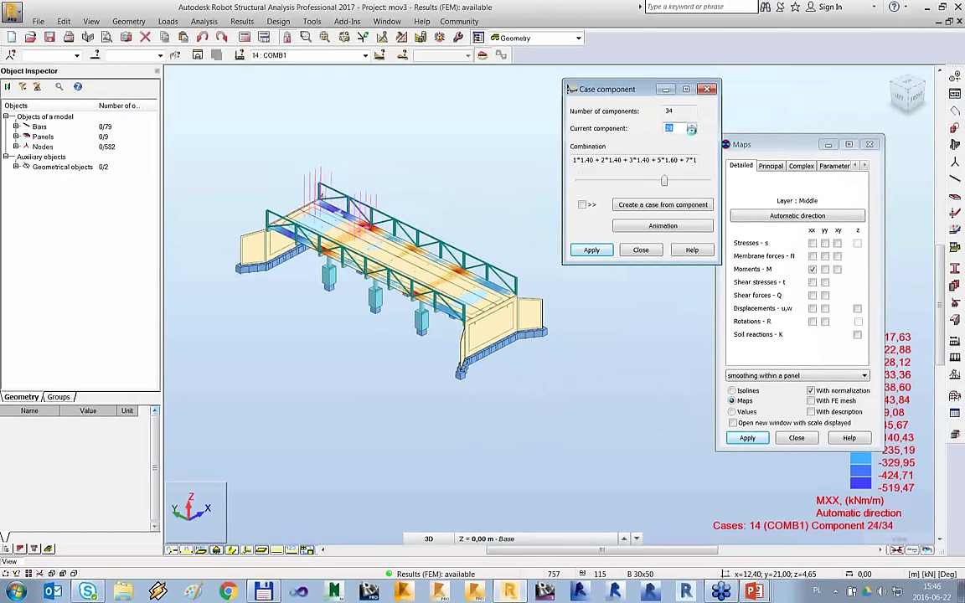
# Play an animation of the moment map for components 1 to 34 at 3 frames per second, then close the player.
pyautogui.click(637, 226)
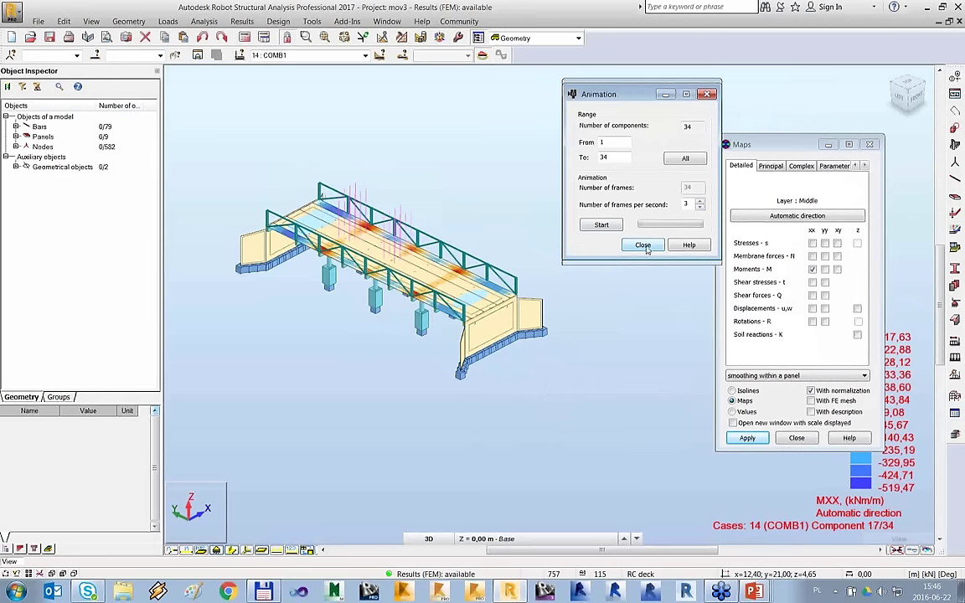
pyautogui.click(600, 231)
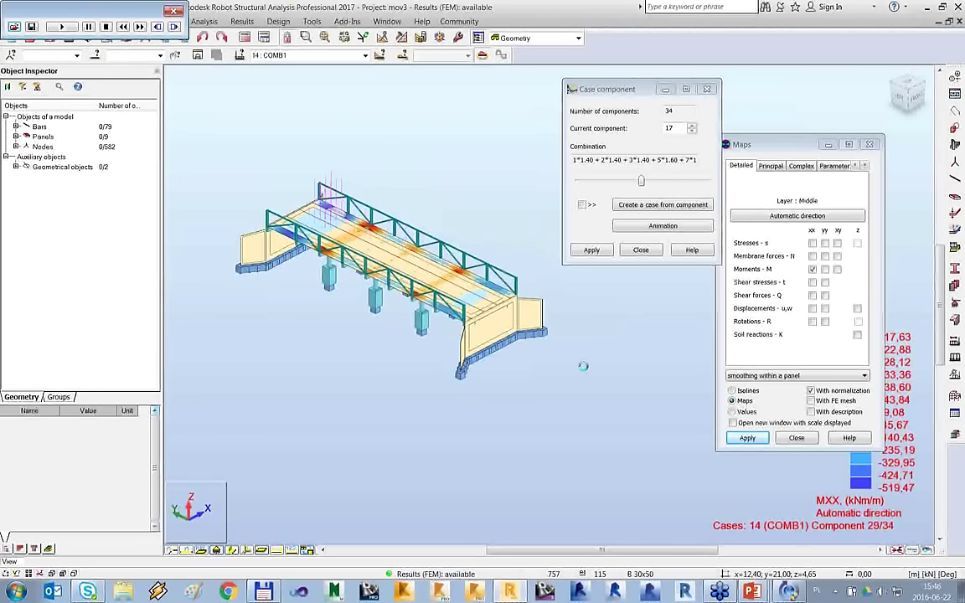
pyautogui.click(174, 10)
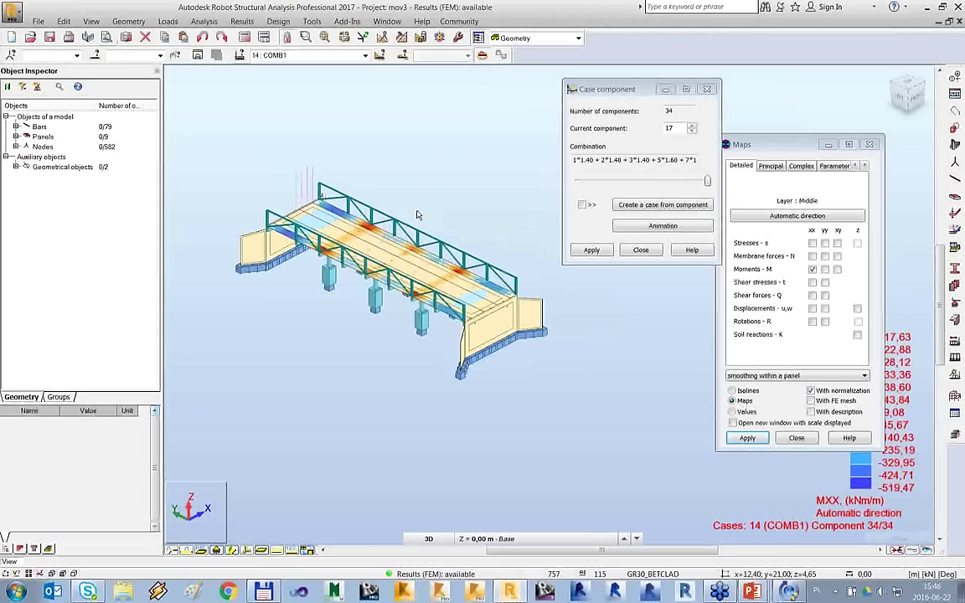
# Remove the moment map, load symbols and section shapes from the model view and close the Maps settings.
pyautogui.click(666, 89)
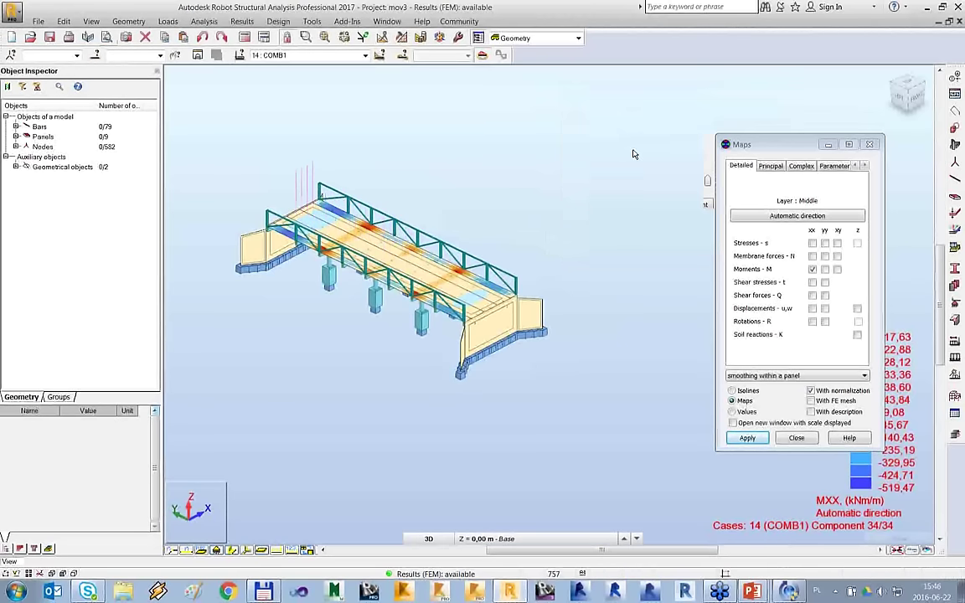
pyautogui.click(38, 574)
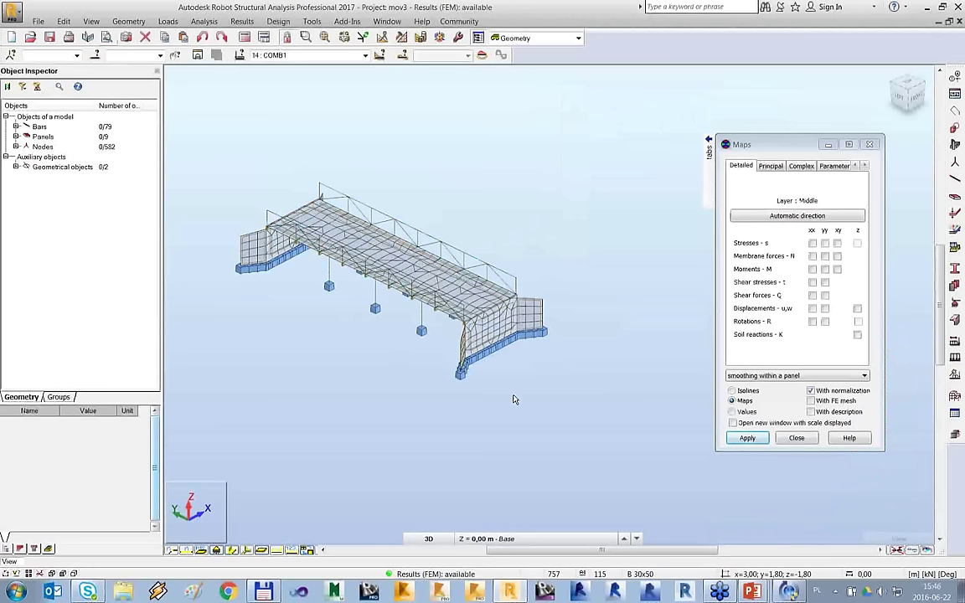
pyautogui.click(869, 145)
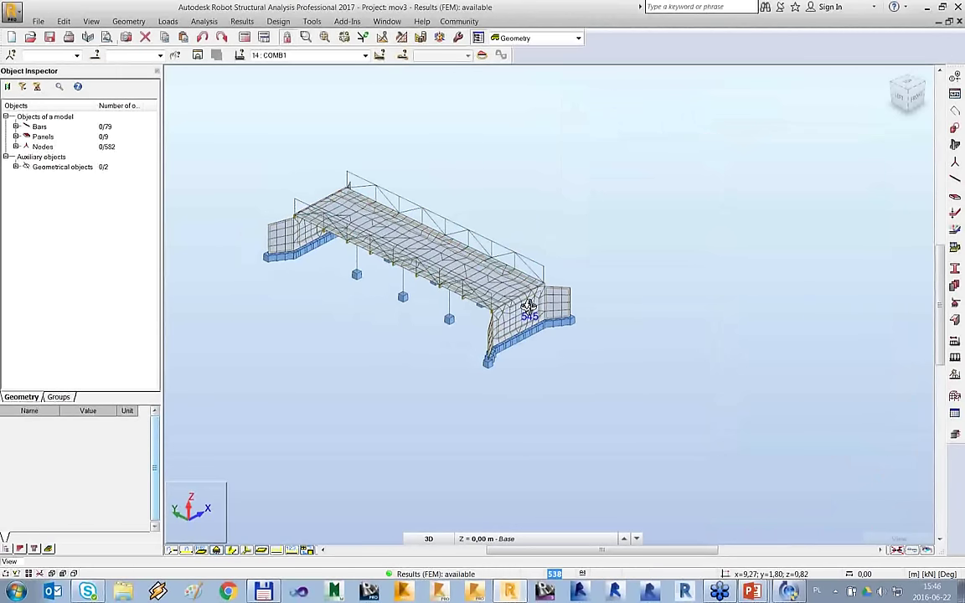
pyautogui.keyDown('shift'); pyautogui.moveTo(529, 307); pyautogui.dragTo(542, 297, button='middle'); pyautogui.keyUp('shift')
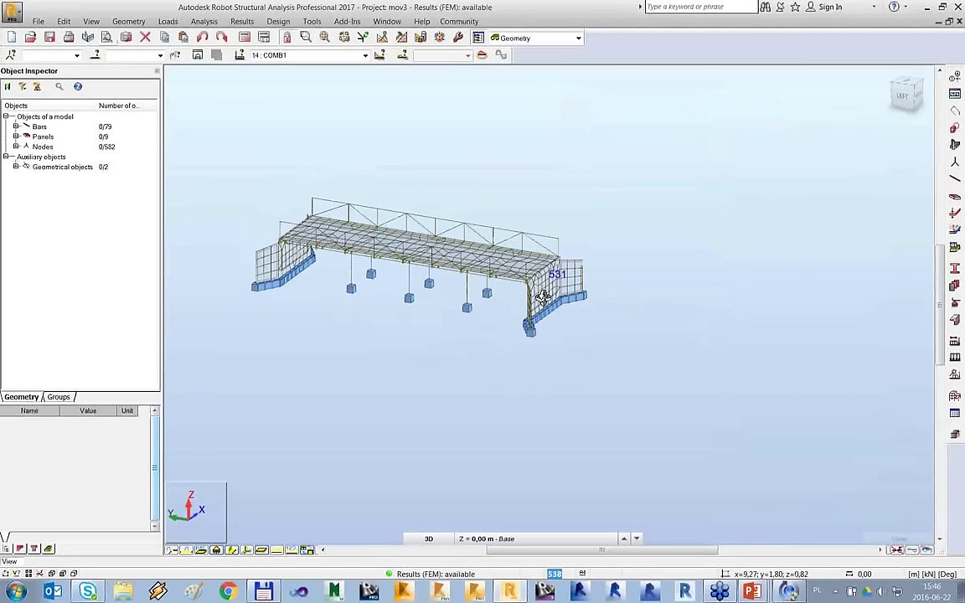
# Plot the influence line of the FZ reaction at node 5, a pier support, for COMB1 components 1 to 34.
pyautogui.click(242, 21)
pyautogui.moveTo(285, 284)
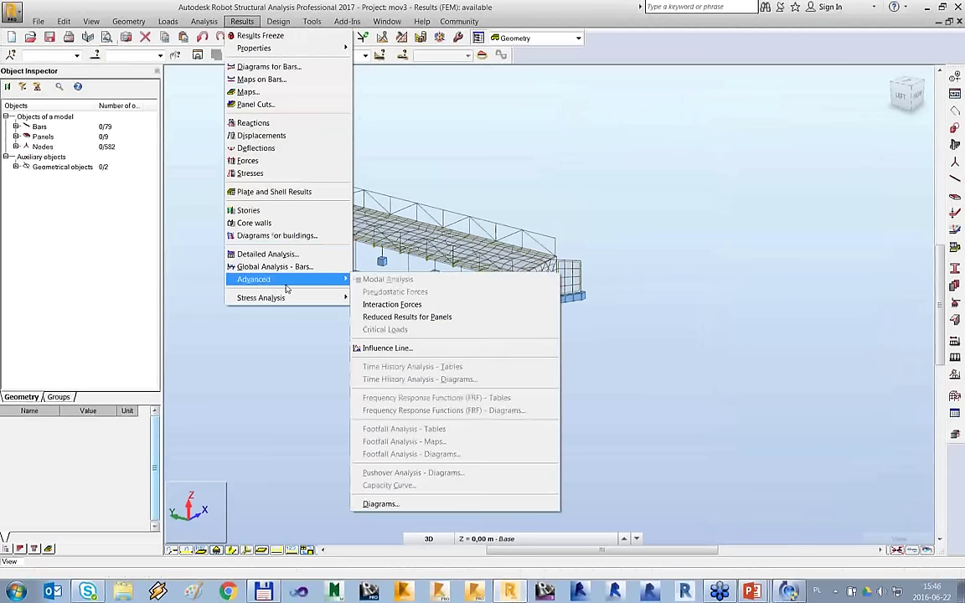
pyautogui.click(407, 349)
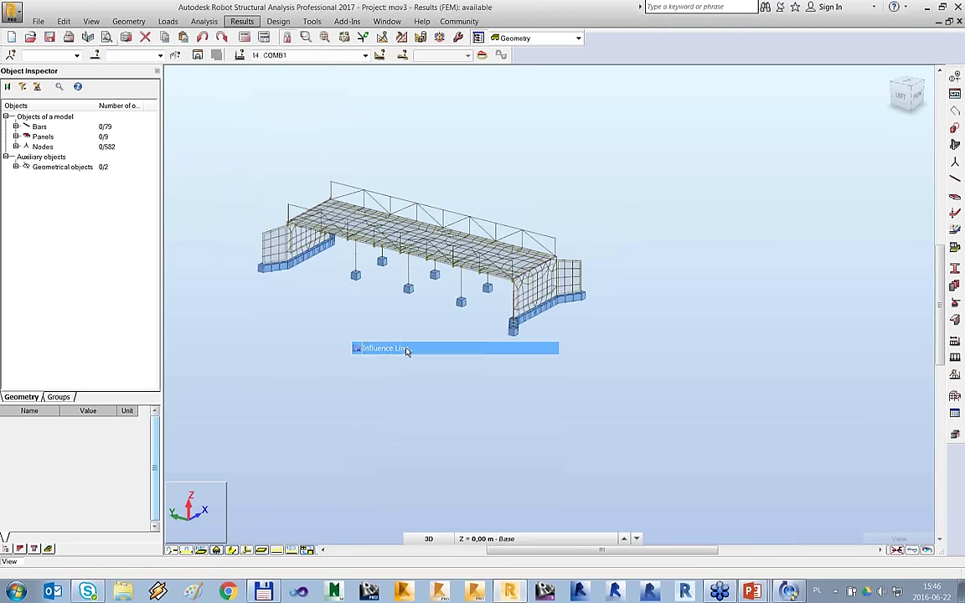
pyautogui.moveTo(963, 82); pyautogui.dragTo(718, 151)
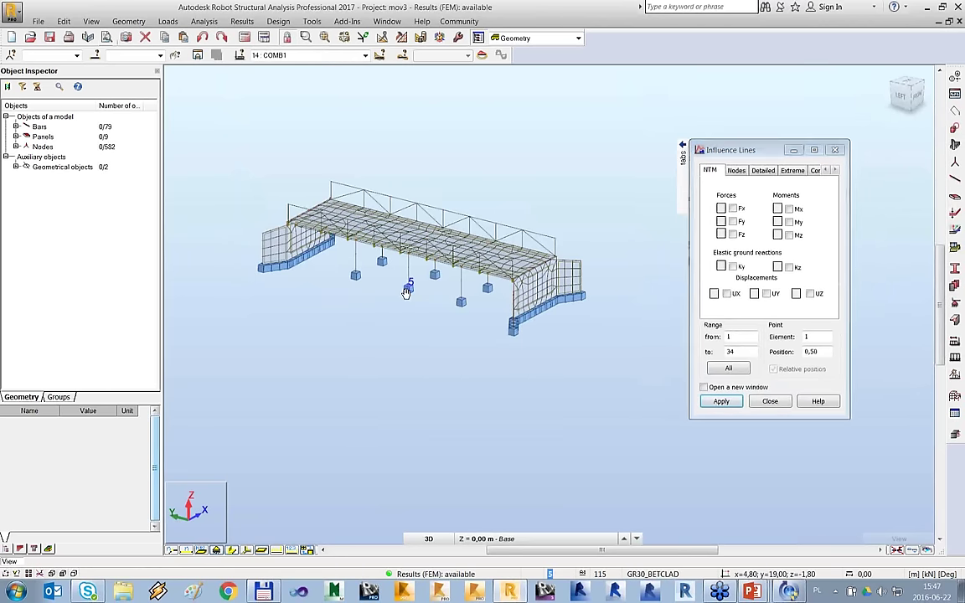
pyautogui.moveTo(408, 297); pyautogui.dragTo(402, 315, button='middle')
pyautogui.scroll(2, 402, 316)
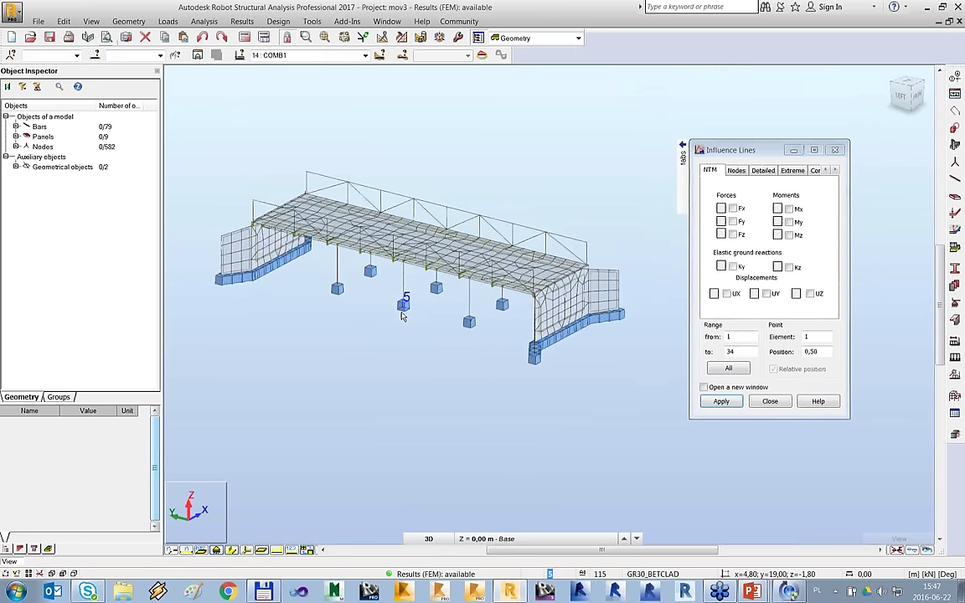
pyautogui.scroll(3, 402, 316)
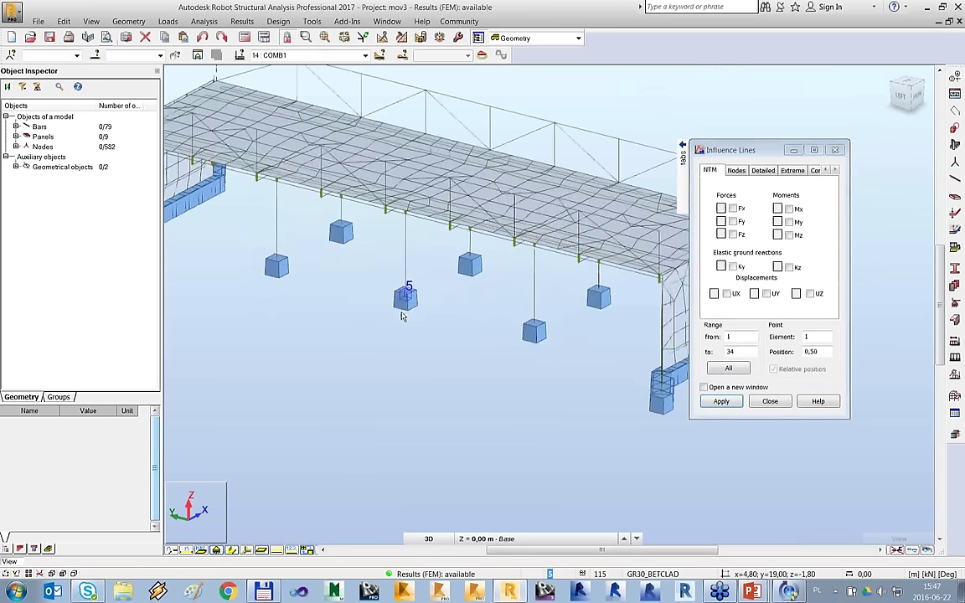
pyautogui.scroll(2, 402, 316)
pyautogui.click(737, 170)
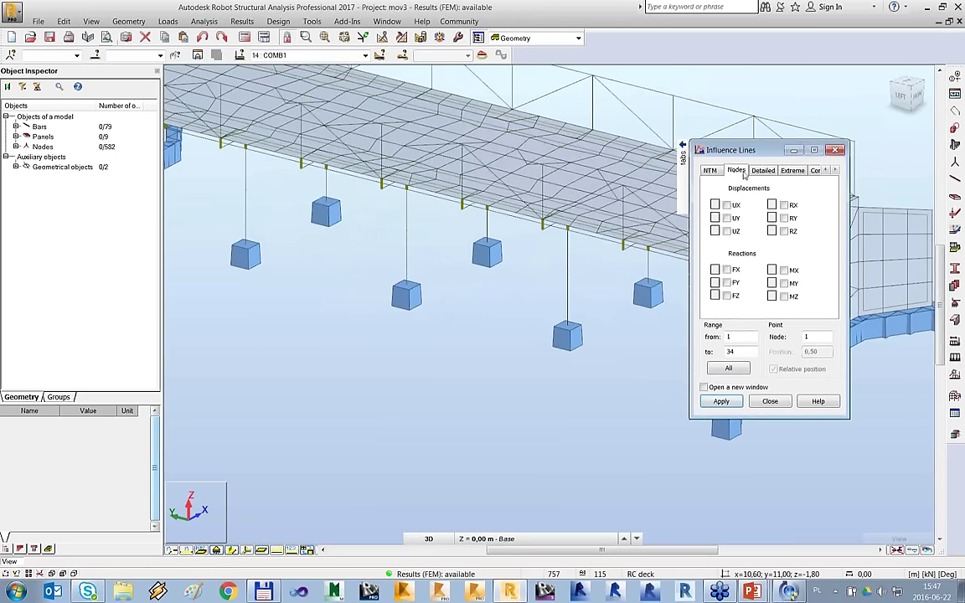
pyautogui.click(726, 296)
pyautogui.click(406, 288)
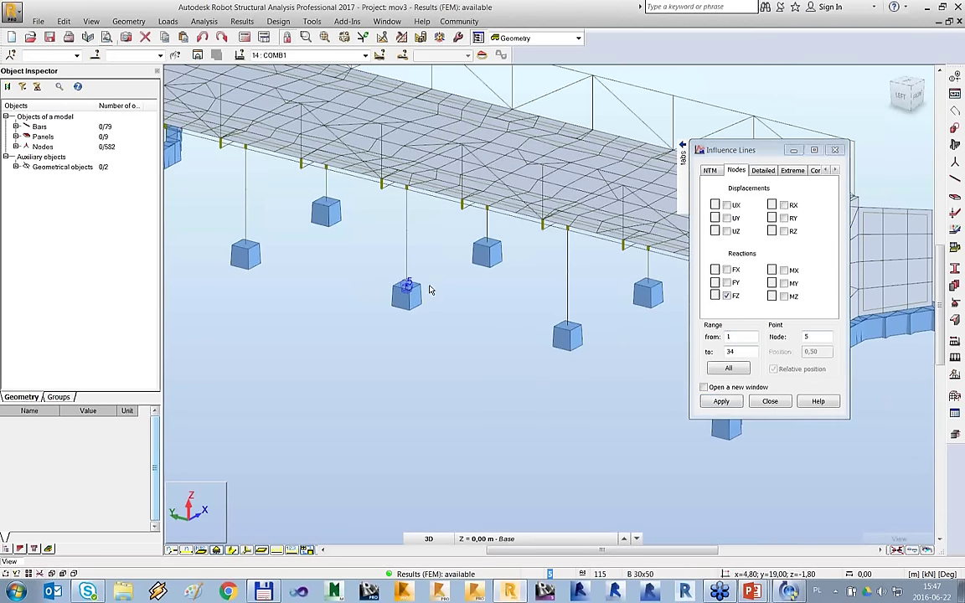
pyautogui.click(721, 402)
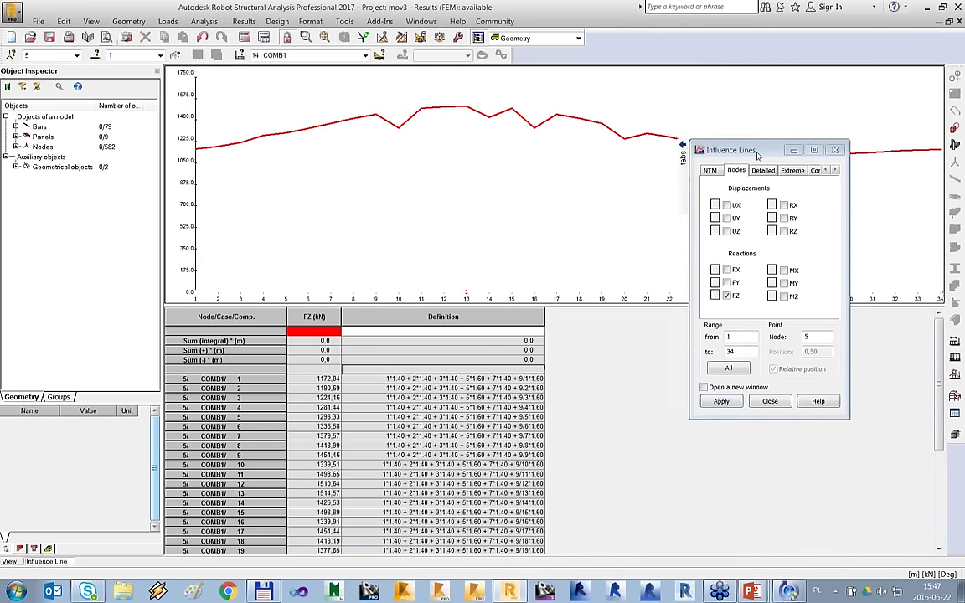
pyautogui.moveTo(757, 156); pyautogui.dragTo(758, 363)
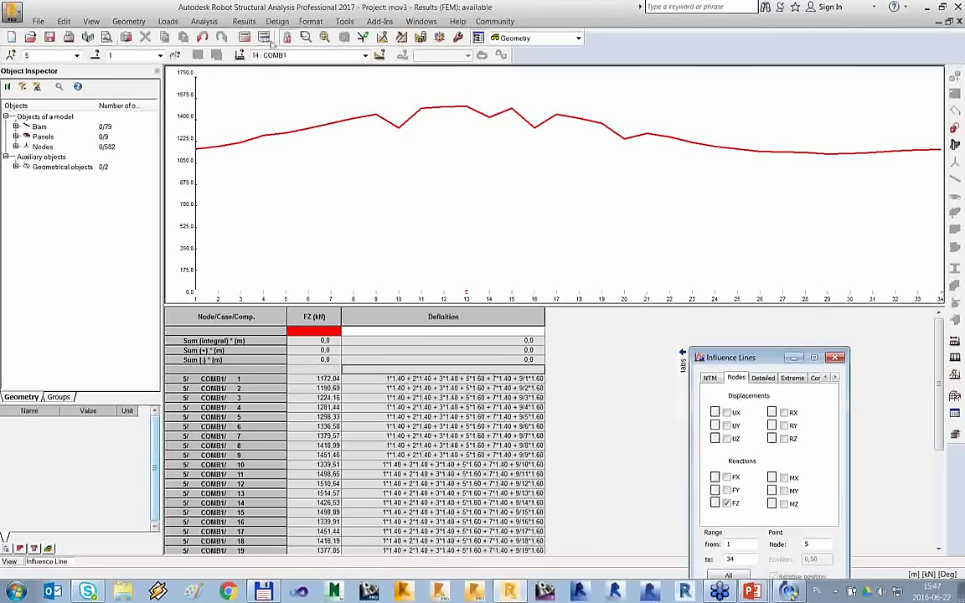
# Close the FZ influence line diagram and plot the XX moment influence line at deck element 177 for COMB1 components 1 to 34.
pyautogui.click(961, 23)
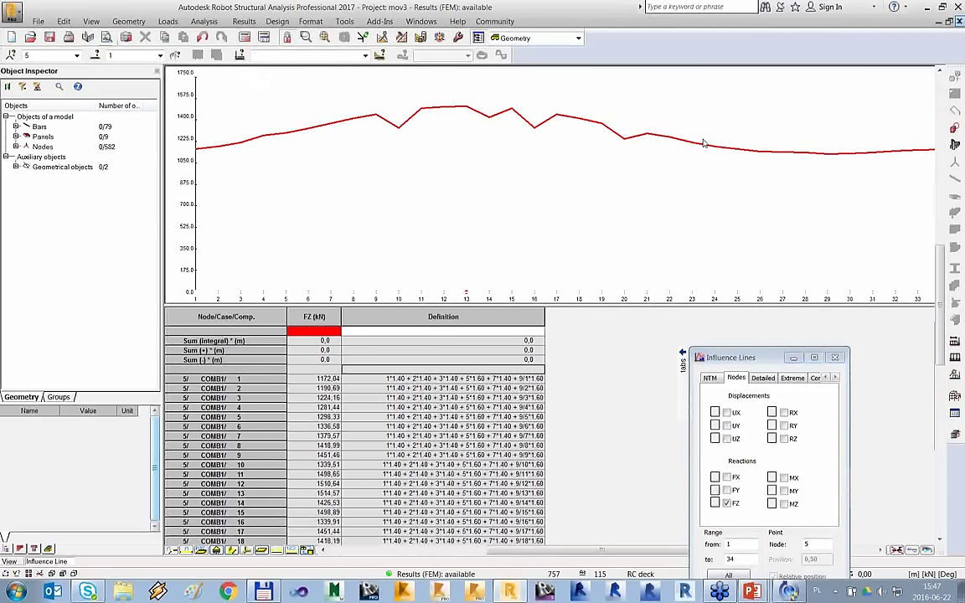
pyautogui.hotkey('ctrl', 'F4')
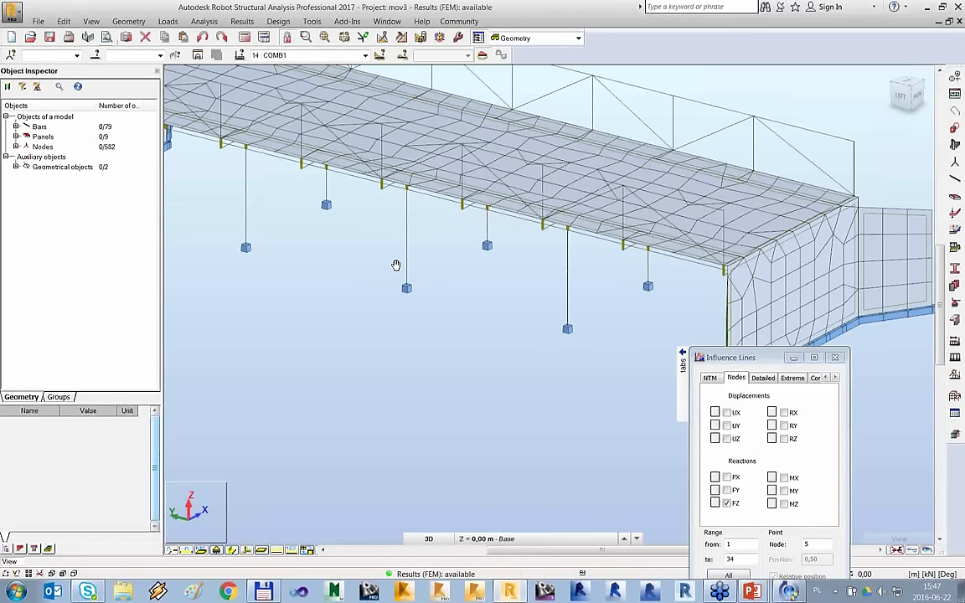
pyautogui.moveTo(396, 264); pyautogui.dragTo(428, 186, button='middle')
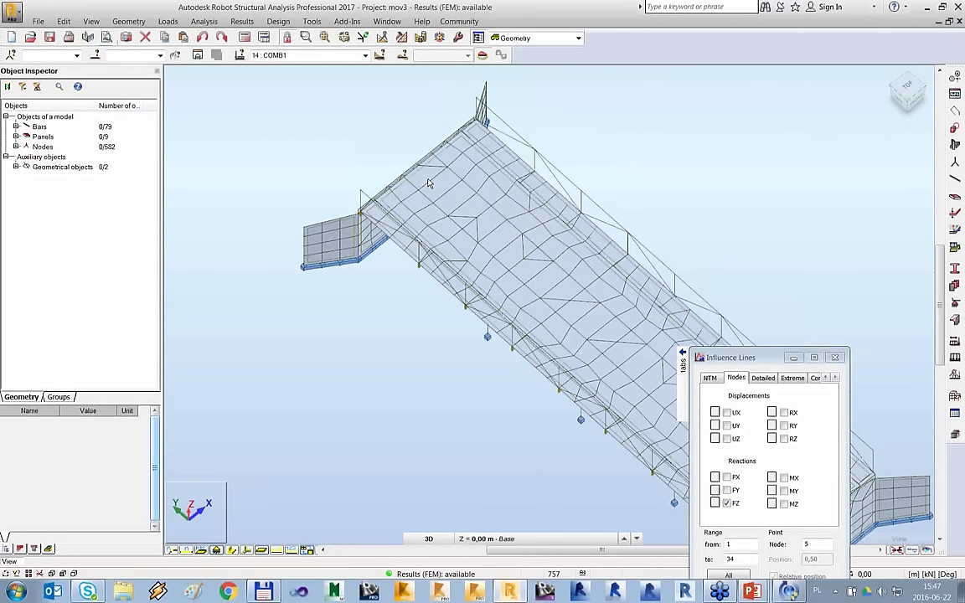
pyautogui.click(428, 184)
pyautogui.keyDown('shift'); pyautogui.moveTo(428, 183); pyautogui.dragTo(703, 218, button='middle'); pyautogui.keyUp('shift')
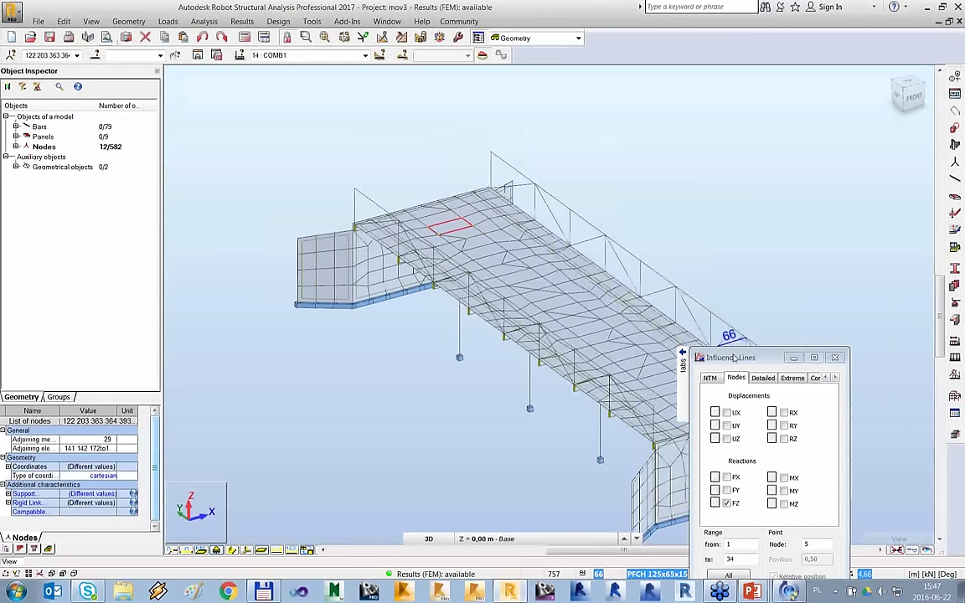
pyautogui.click(762, 378)
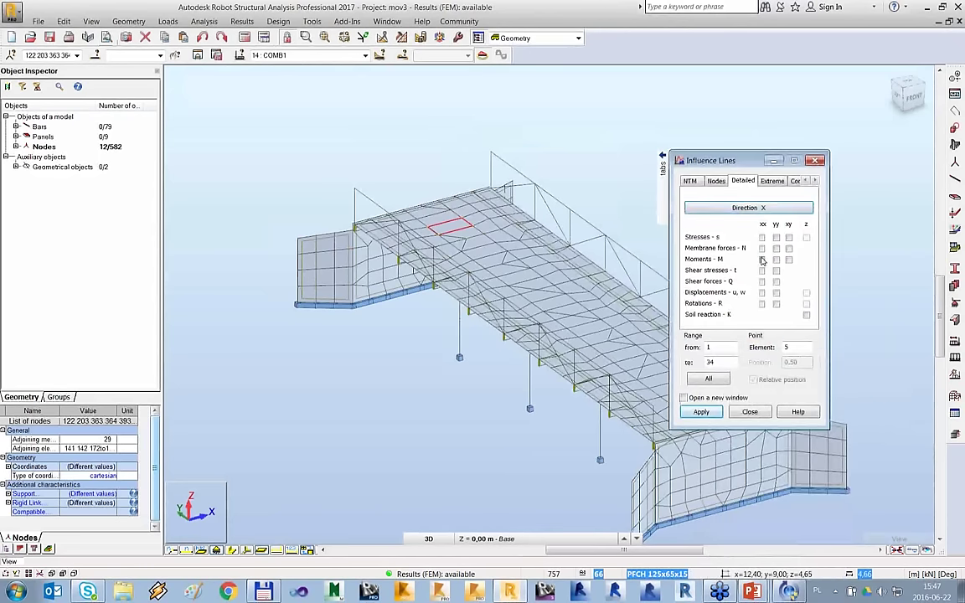
pyautogui.click(763, 261)
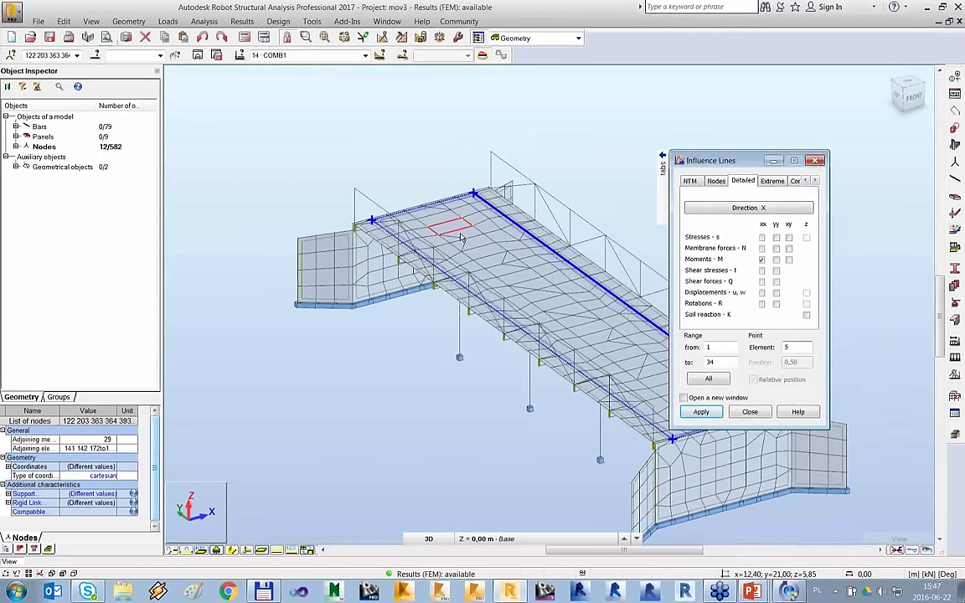
pyautogui.click(460, 238)
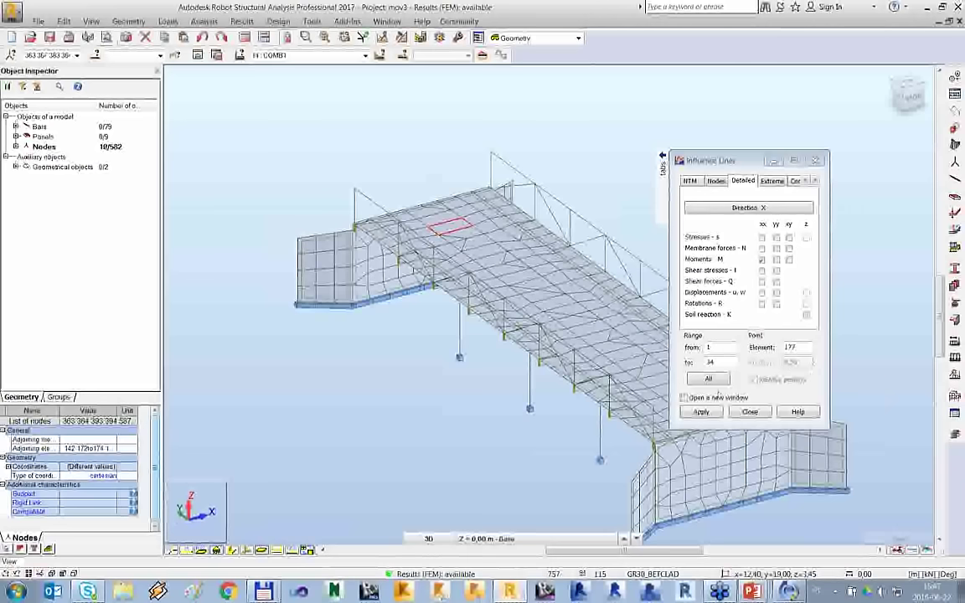
pyautogui.click(701, 412)
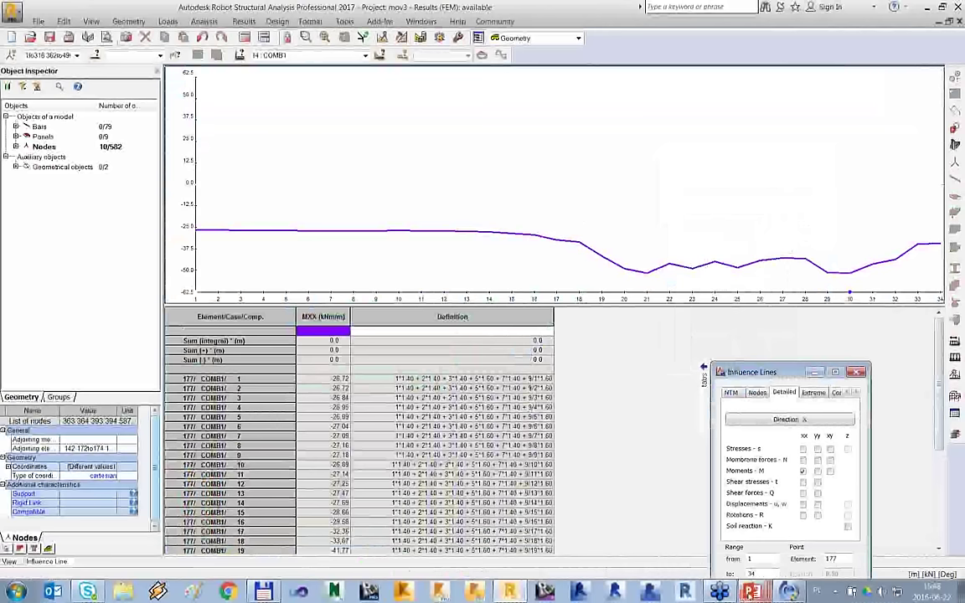
# Switch to the PowerPoint slide show of RSA webinar 14 Moving Loads final.pptx.
pyautogui.click(751, 591)
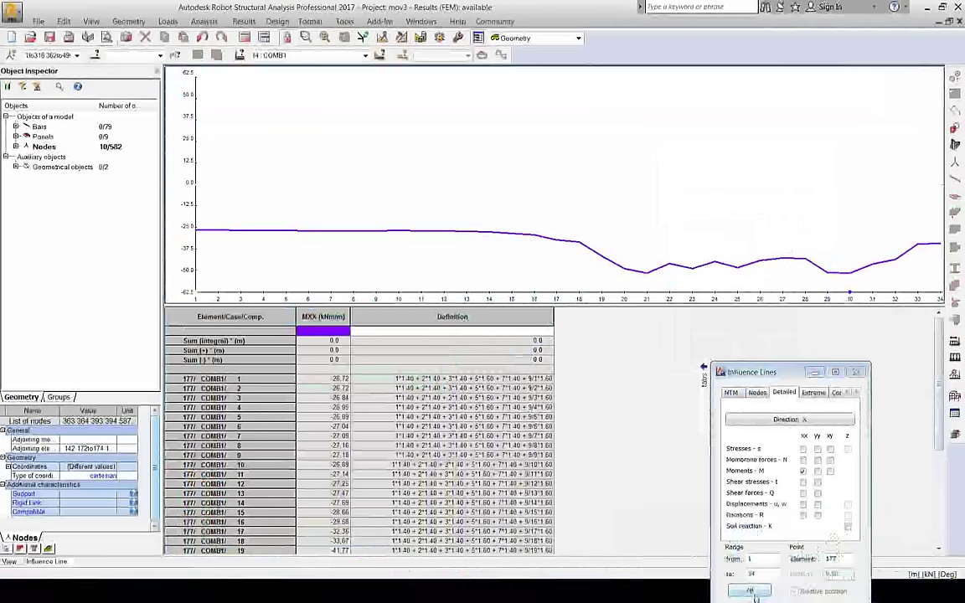
pyautogui.press('super')
pyautogui.press('super')
pyautogui.moveTo(751, 591)
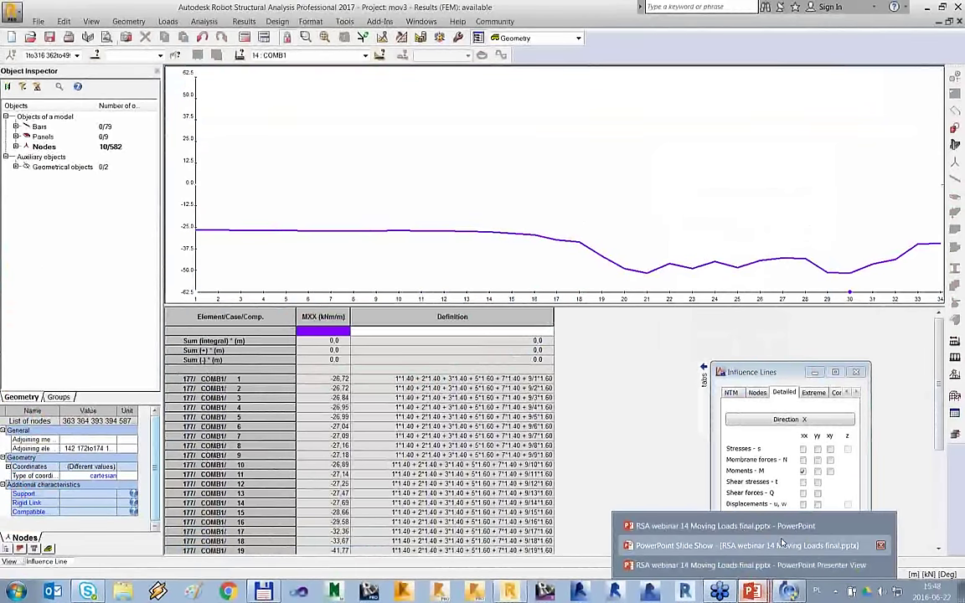
pyautogui.click(782, 545)
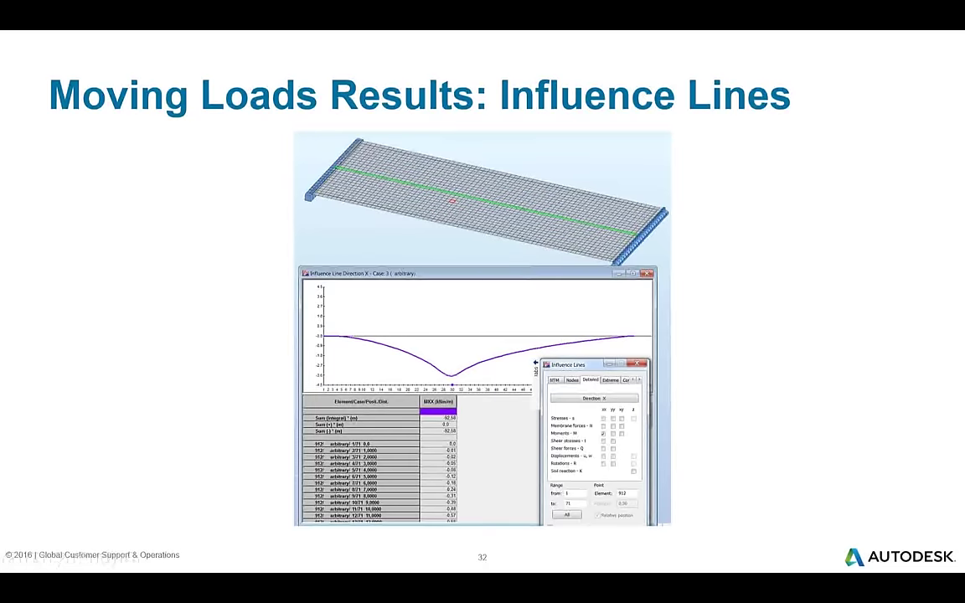
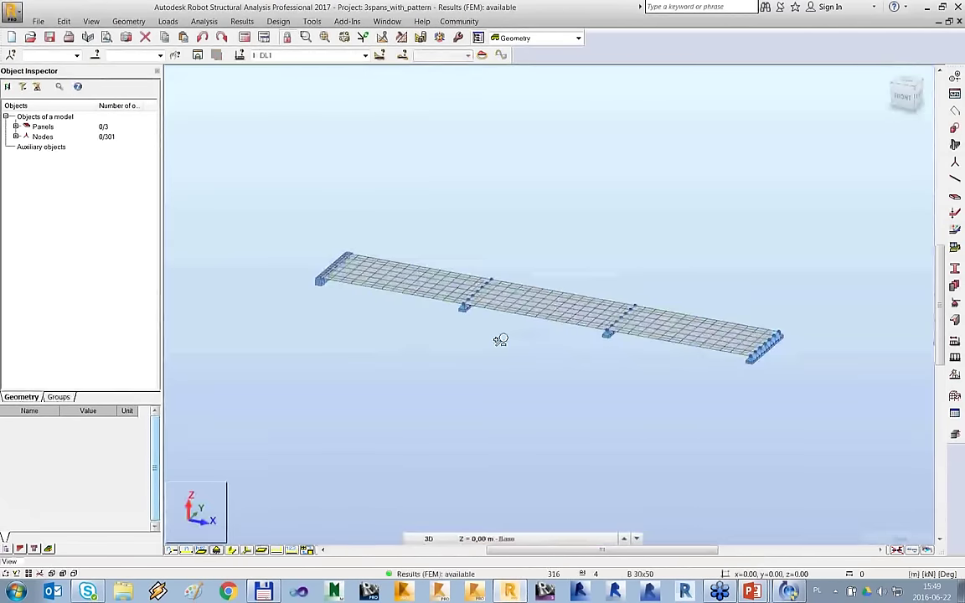
# Select load case DL1 in the 3spans_with_pattern model and open the Load Pattern definition.
pyautogui.keyDown('shift'); pyautogui.moveTo(500, 340); pyautogui.dragTo(355, 64, button='middle'); pyautogui.keyUp('shift')
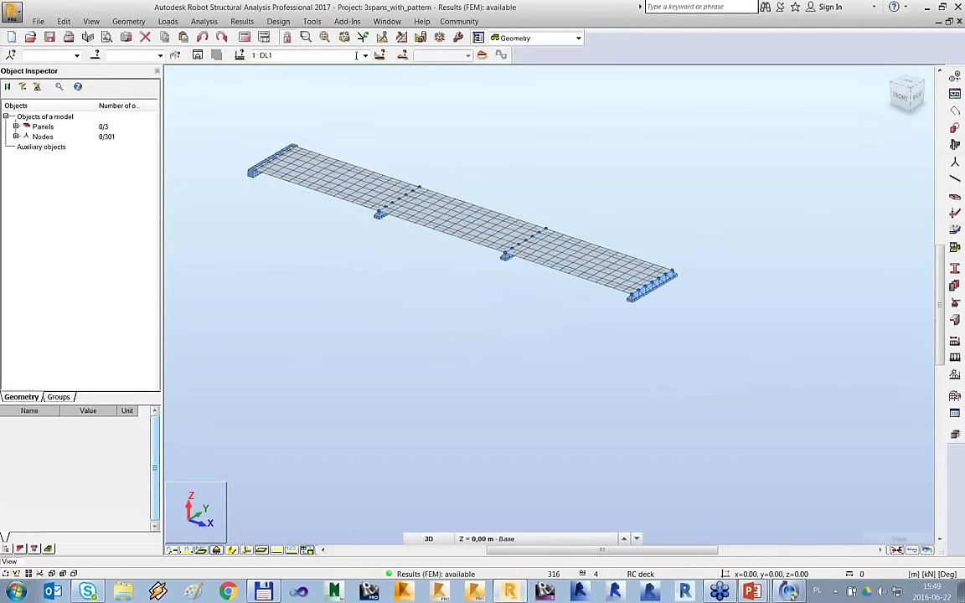
pyautogui.click(365, 56)
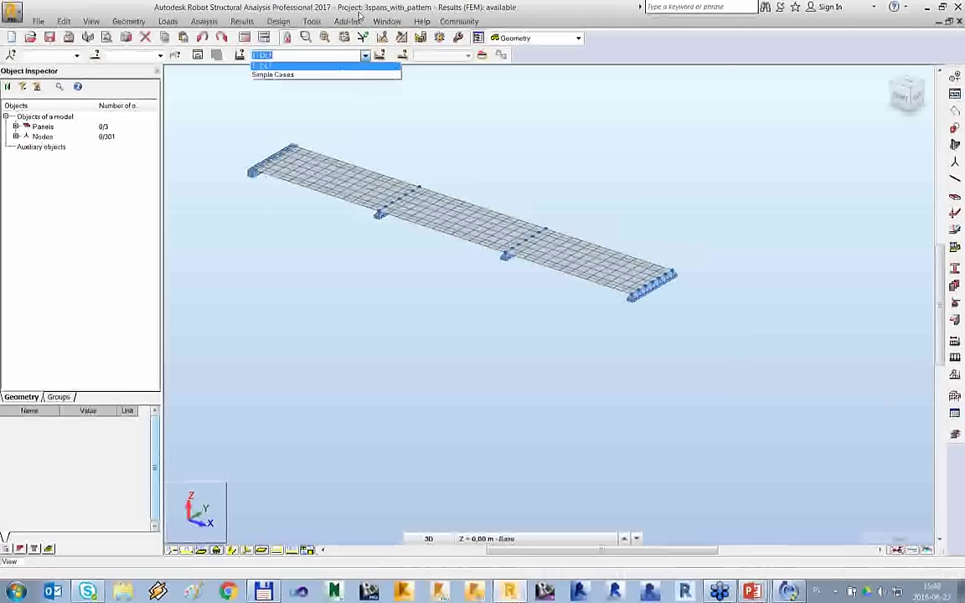
pyautogui.click(264, 63)
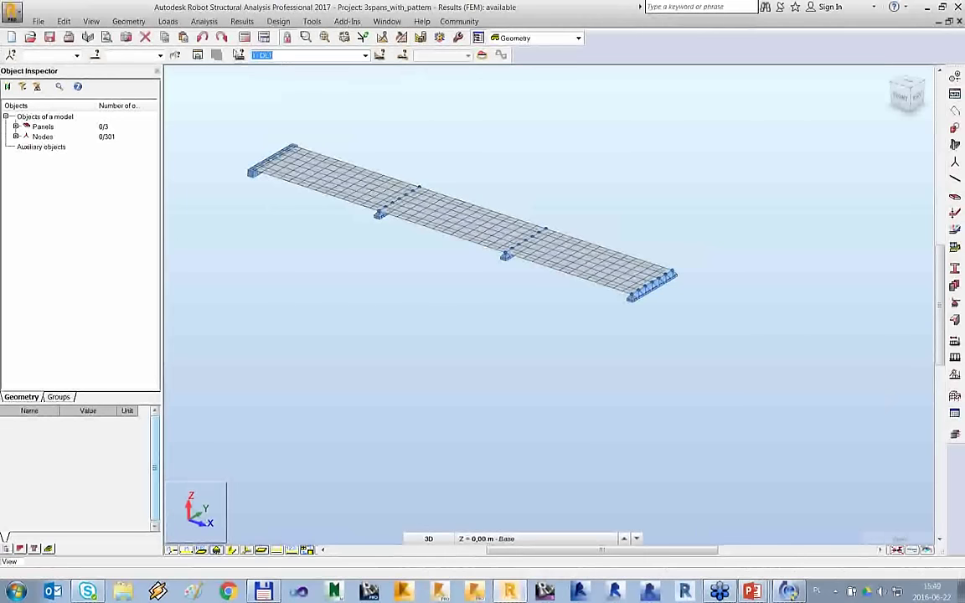
pyautogui.click(171, 23)
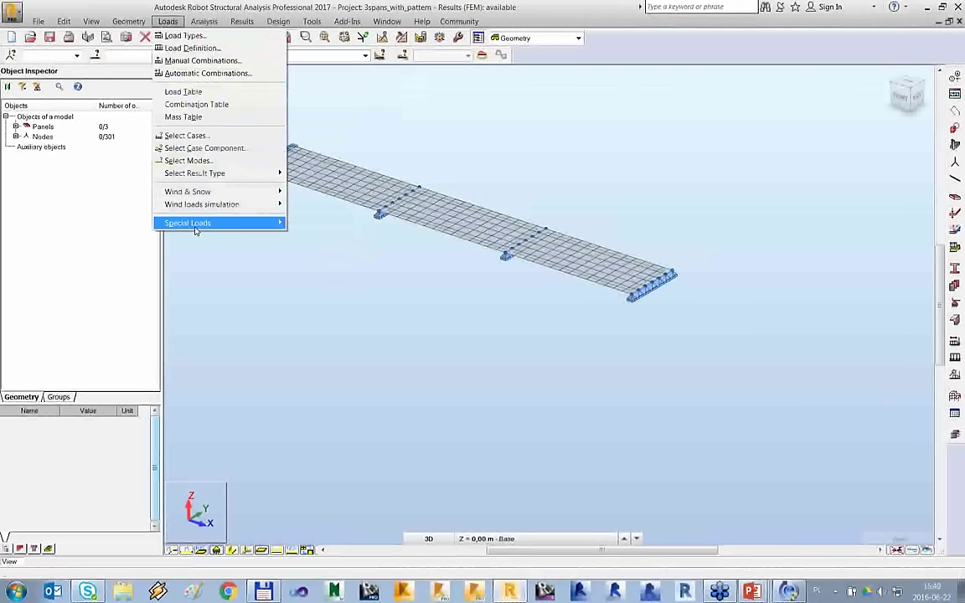
pyautogui.moveTo(195, 226)
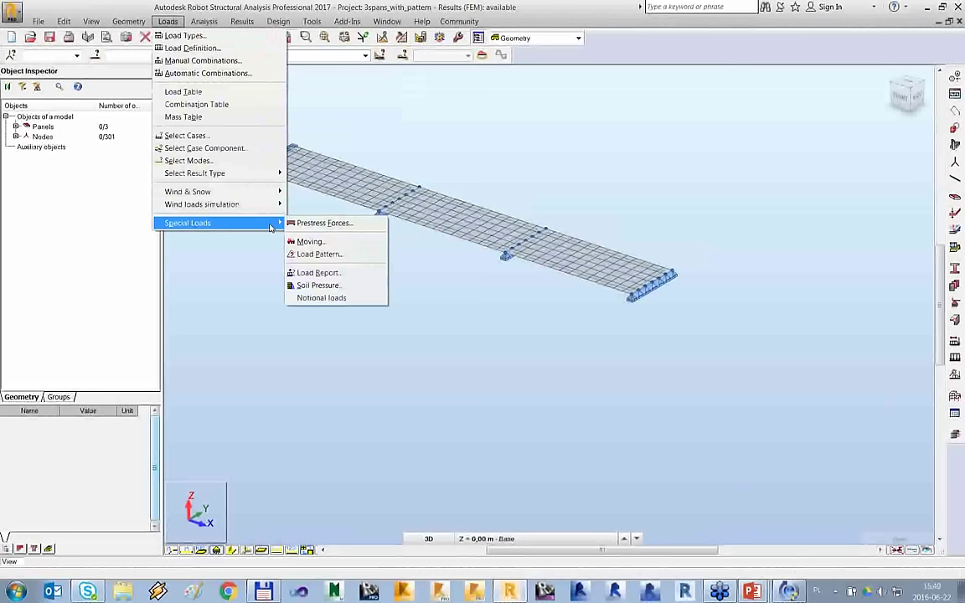
pyautogui.click(318, 254)
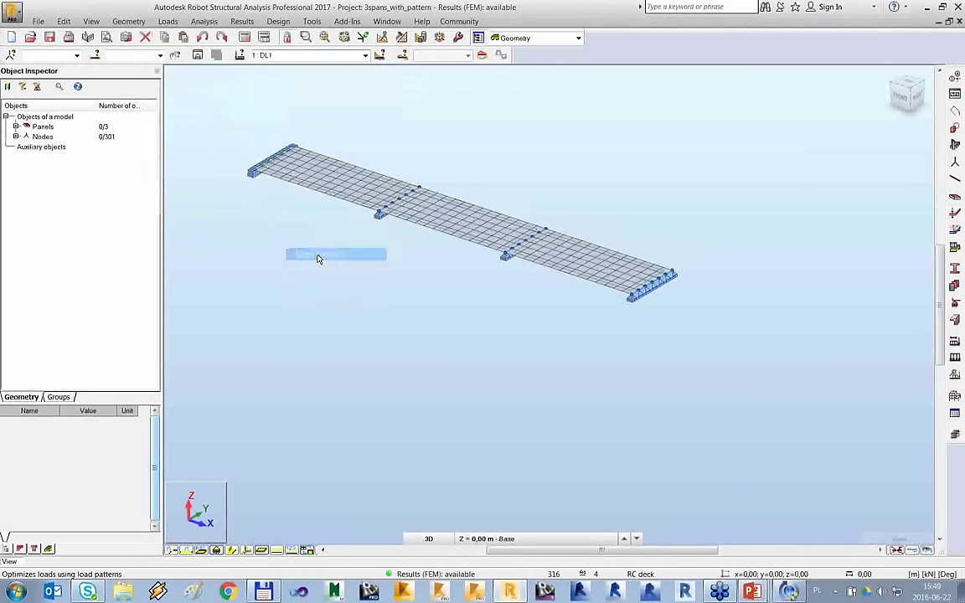
pyautogui.moveTo(946, 112); pyautogui.dragTo(795, 123)
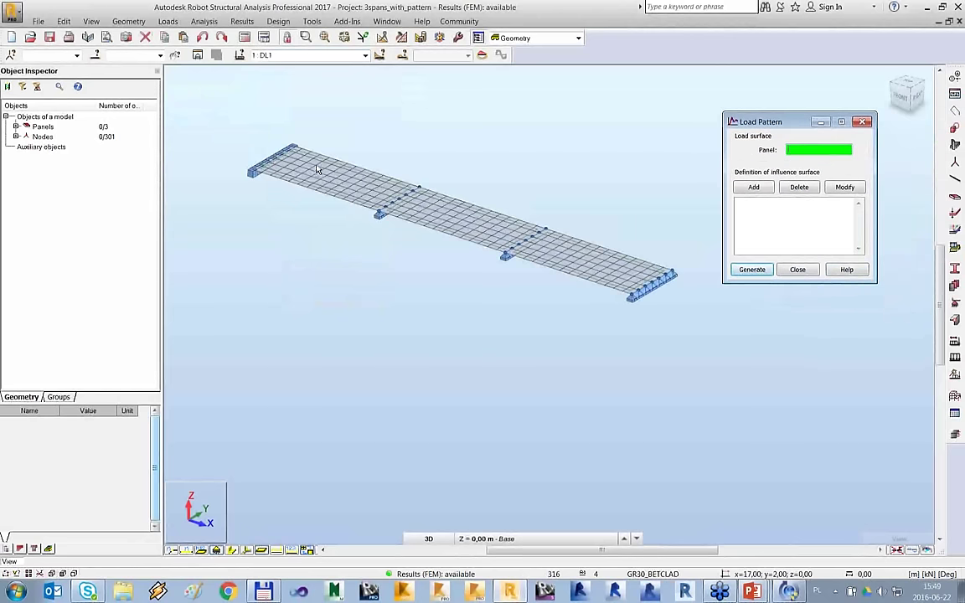
# Assign all three deck span panels, 1 to 3, as the load surface of the load pattern.
pyautogui.scroll(2, 382, 201)
pyautogui.scroll(1, 382, 201)
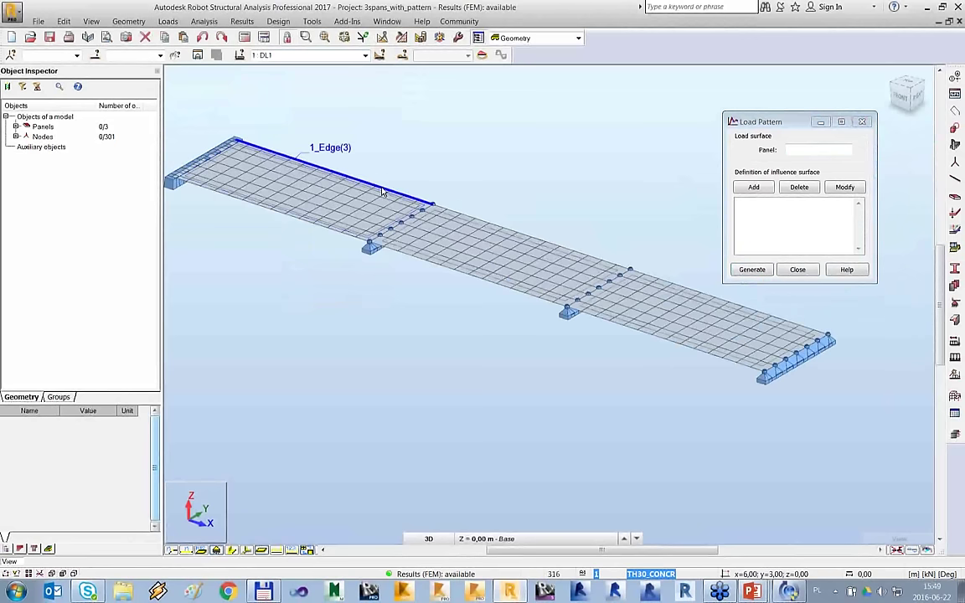
pyautogui.click(382, 192)
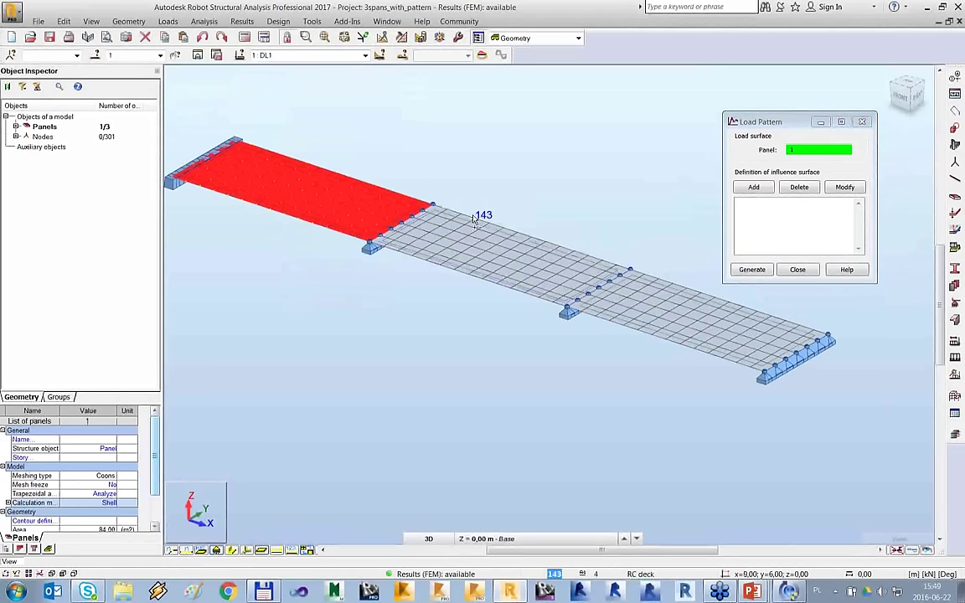
pyautogui.click(611, 267)
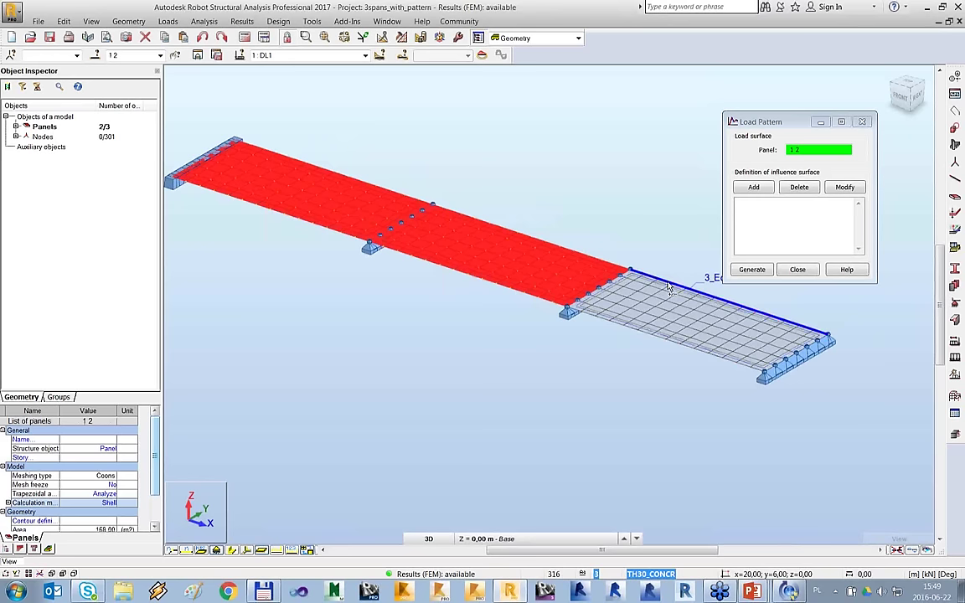
pyautogui.click(668, 285)
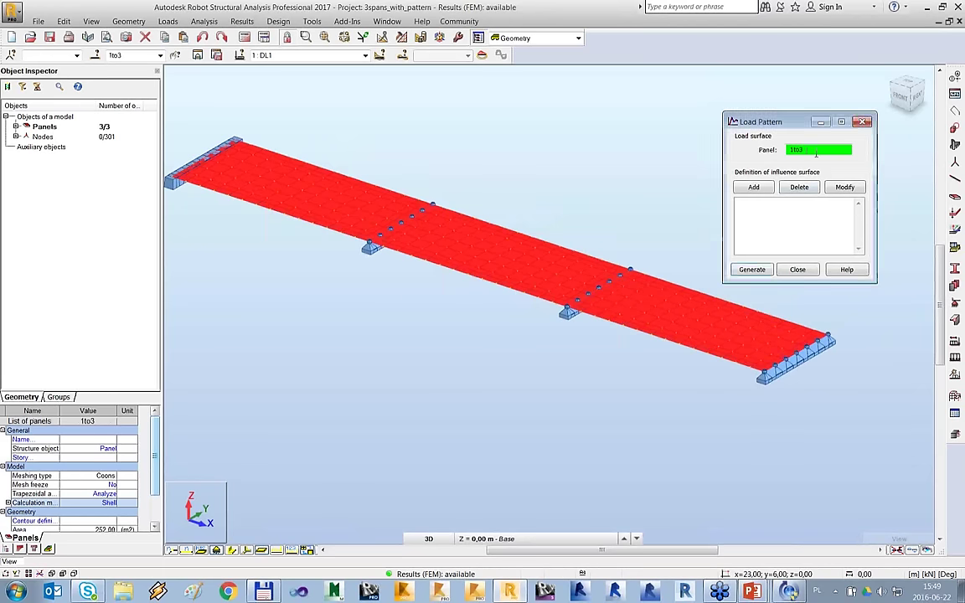
# Add an influence surface for the MY reaction at node 38 on the end support, named Reactions_MY_38.
pyautogui.click(754, 187)
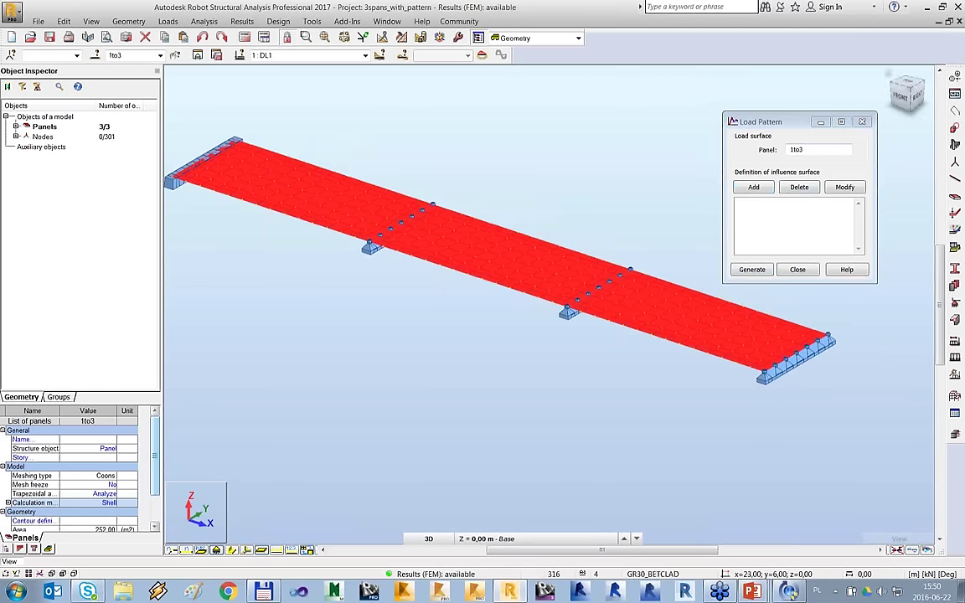
pyautogui.moveTo(894, 118); pyautogui.dragTo(671, 126)
pyautogui.click(679, 146)
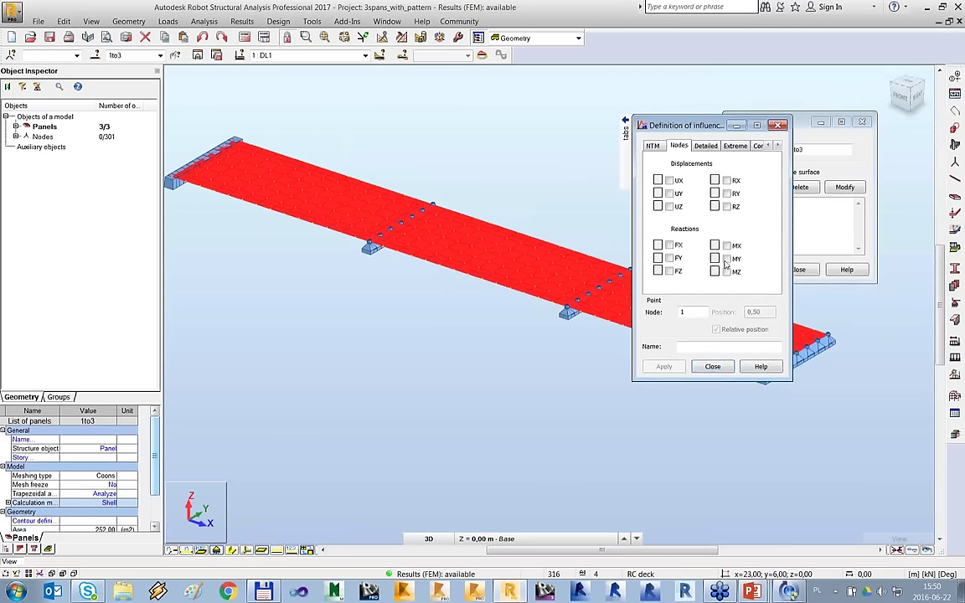
pyautogui.click(726, 259)
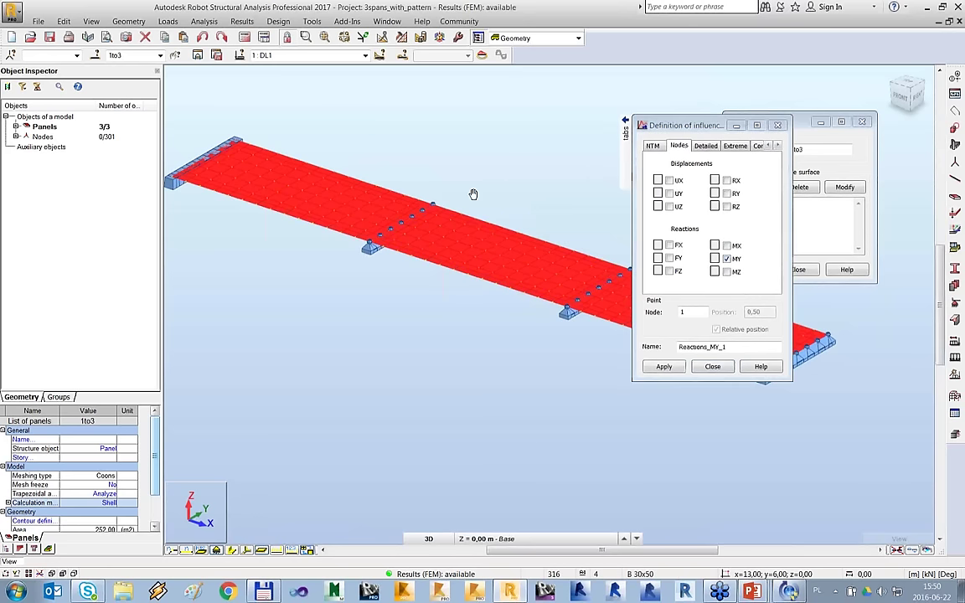
pyautogui.keyDown('shift'); pyautogui.moveTo(473, 195); pyautogui.dragTo(532, 230, button='middle'); pyautogui.keyUp('shift')
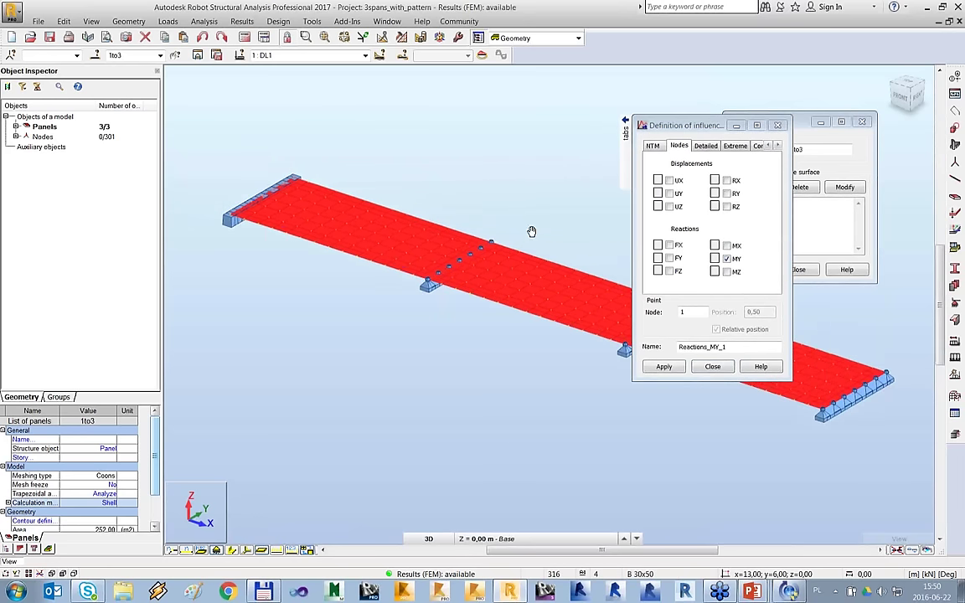
pyautogui.scroll(2, 285, 205)
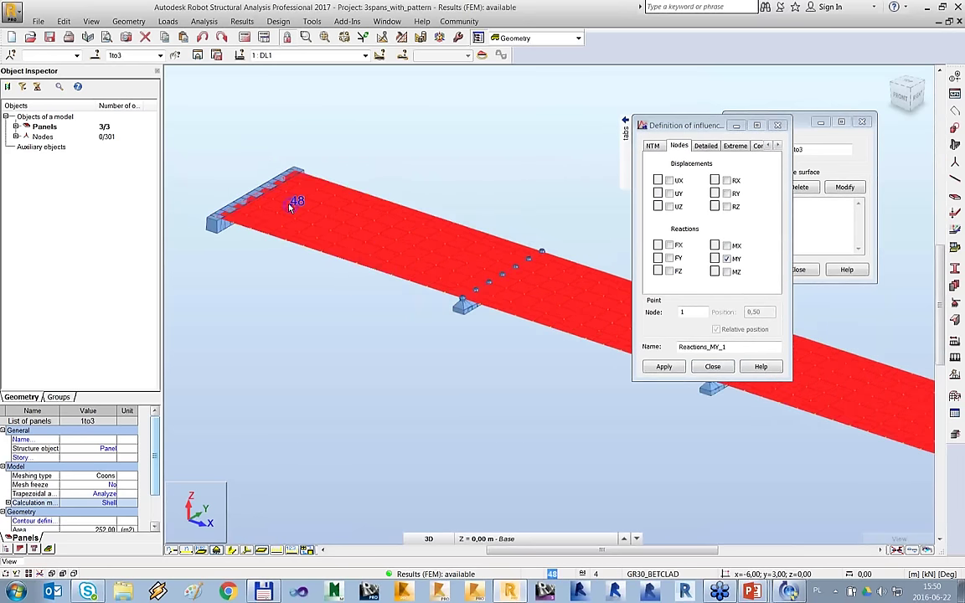
pyautogui.scroll(2, 291, 207)
pyautogui.scroll(-2, 313, 212)
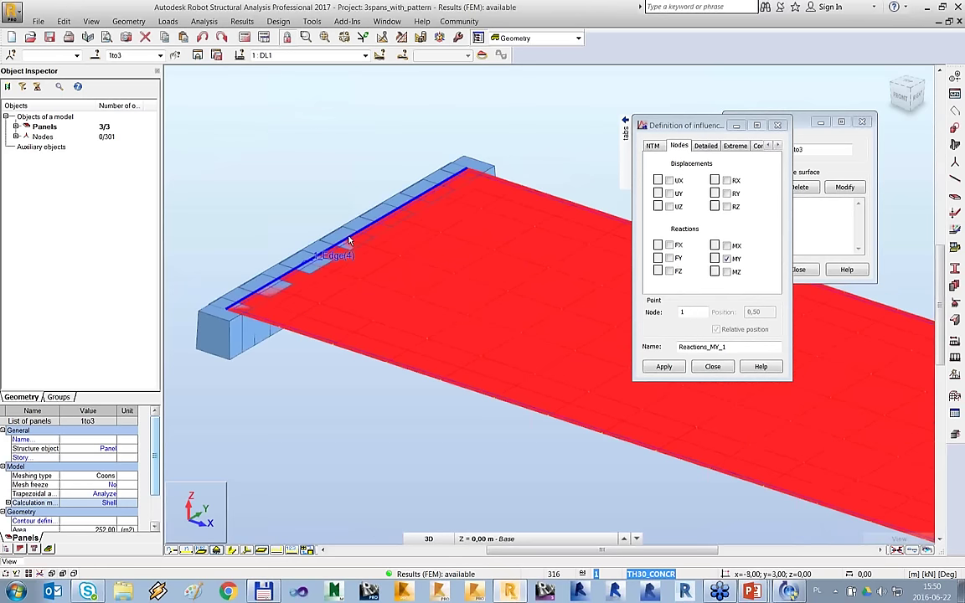
pyautogui.click(313, 212)
pyautogui.click(664, 366)
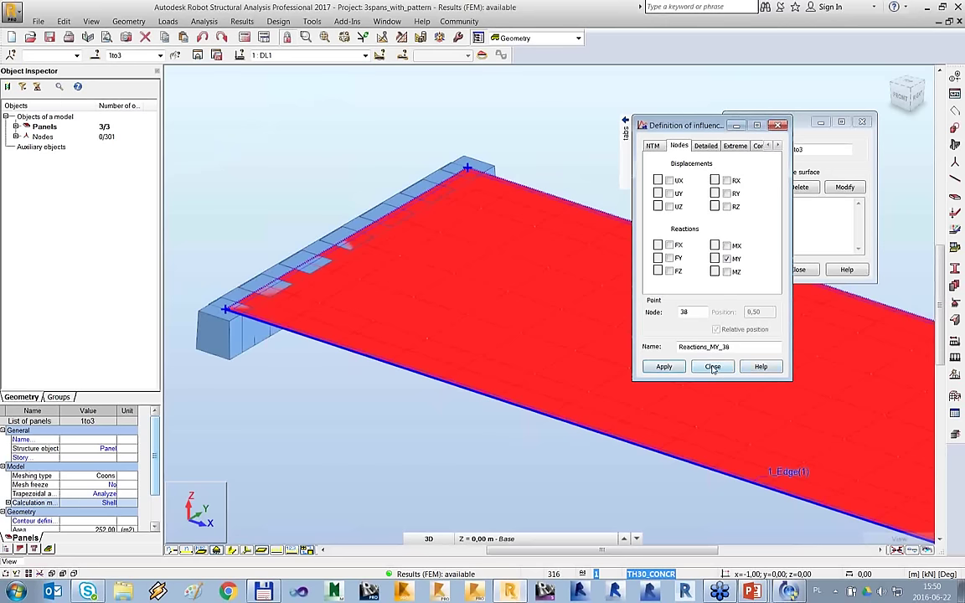
pyautogui.click(713, 366)
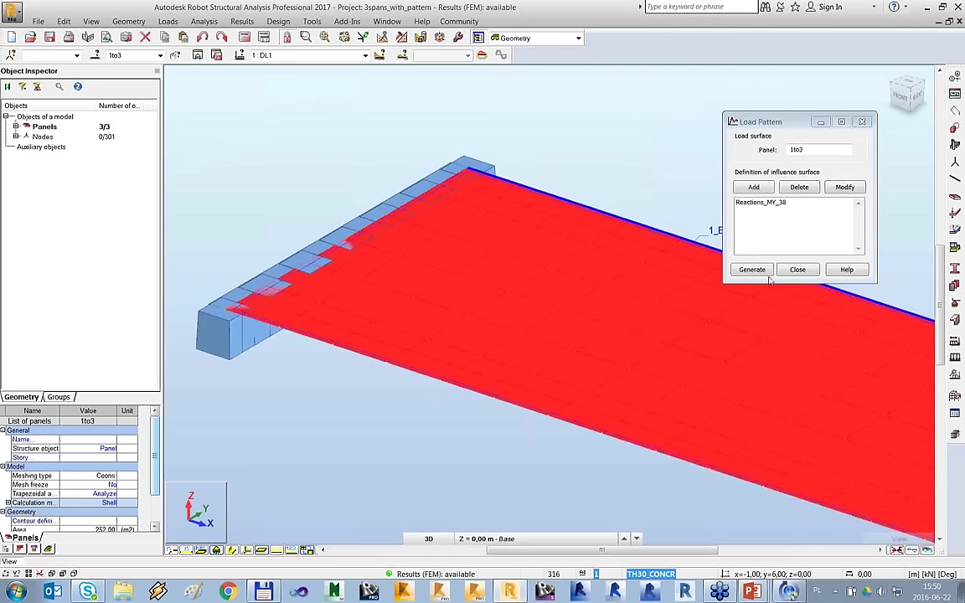
# Generate the load pattern from the Reactions_MY_38 influence surface, accepting the change to the structure data.
pyautogui.moveTo(636, 304); pyautogui.dragTo(526, 323, button='middle')
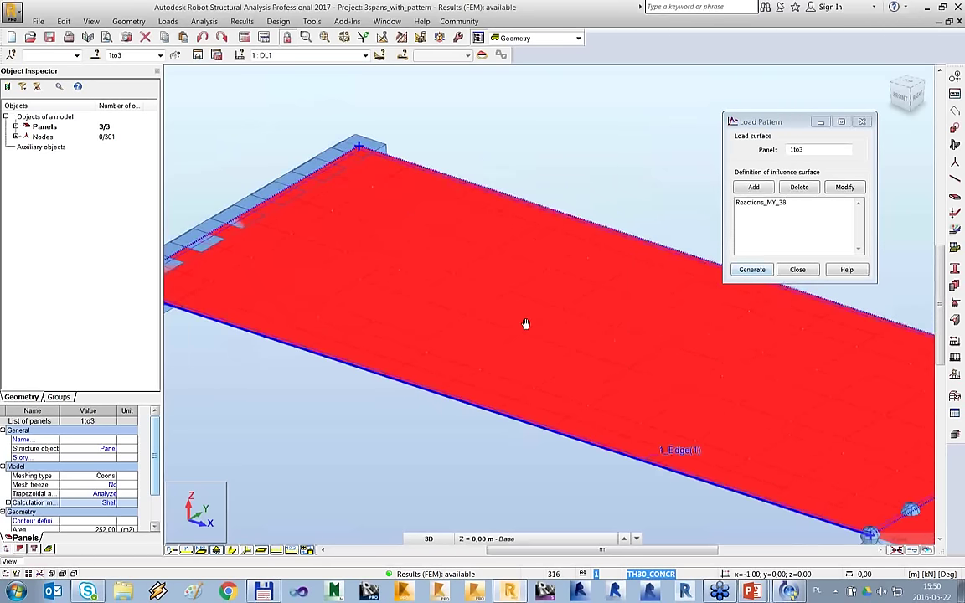
pyautogui.scroll(-5, 527, 319)
pyautogui.scroll(-3, 529, 315)
pyautogui.click(751, 269)
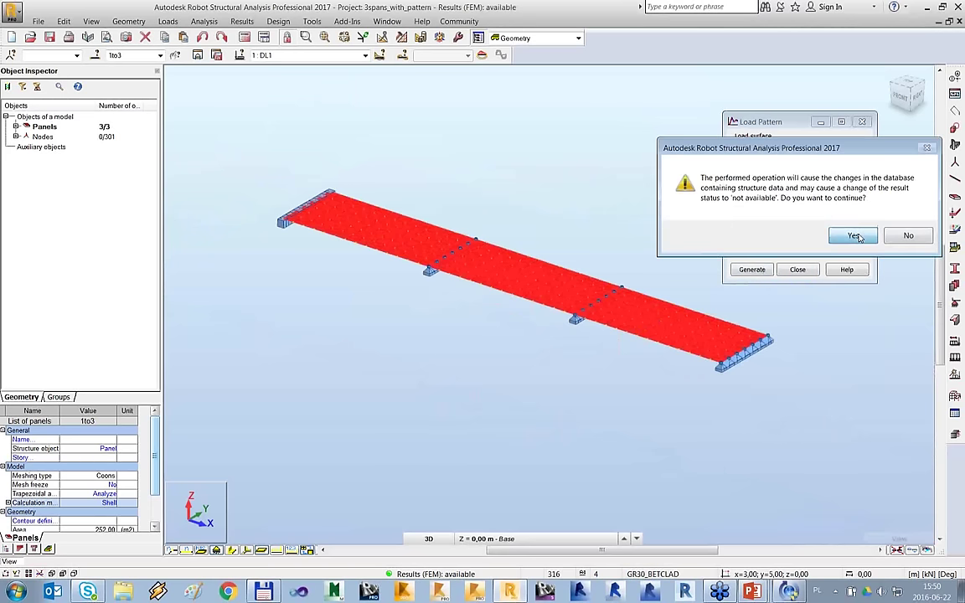
pyautogui.click(855, 235)
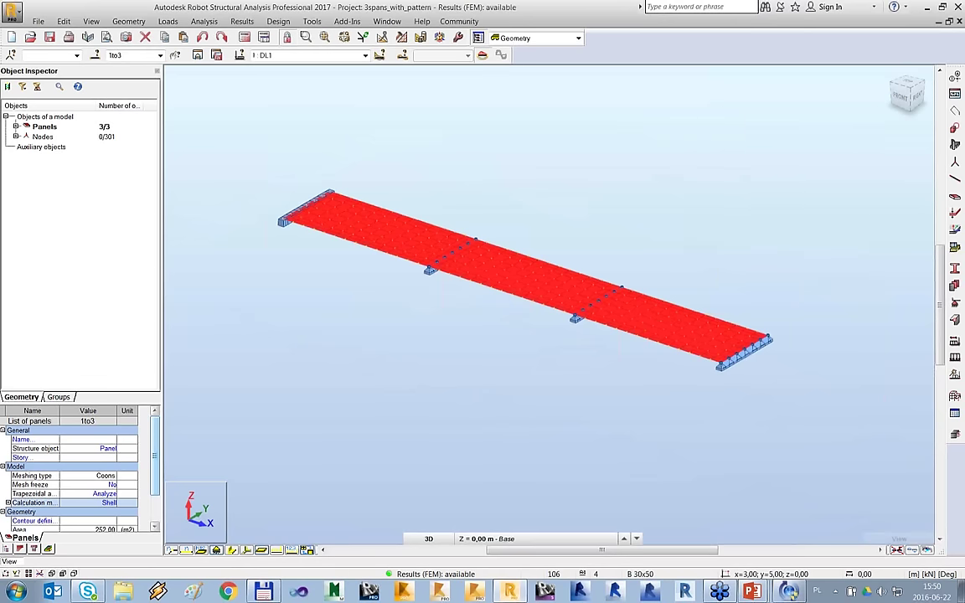
pyautogui.moveTo(900, 77); pyautogui.dragTo(743, 98)
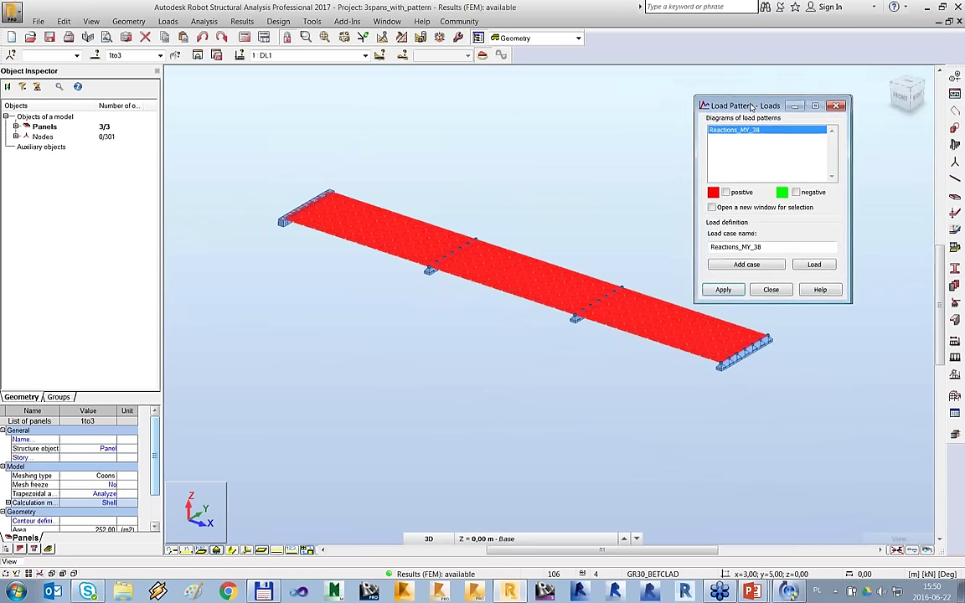
# Display the positive and negative regions of the Reactions_MY_38 load pattern on the deck and inspect all three spans.
pyautogui.click(576, 270)
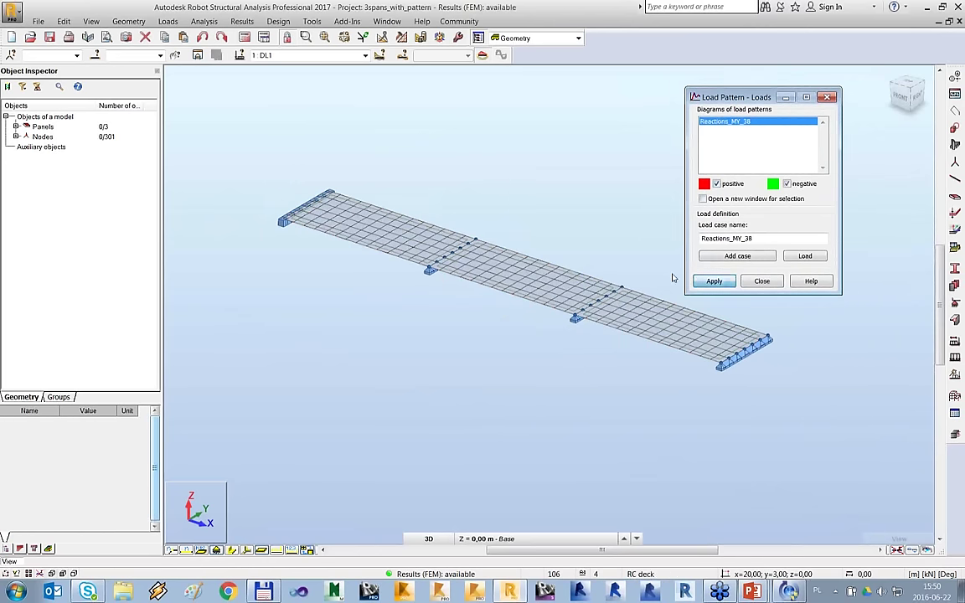
pyautogui.press('Return')
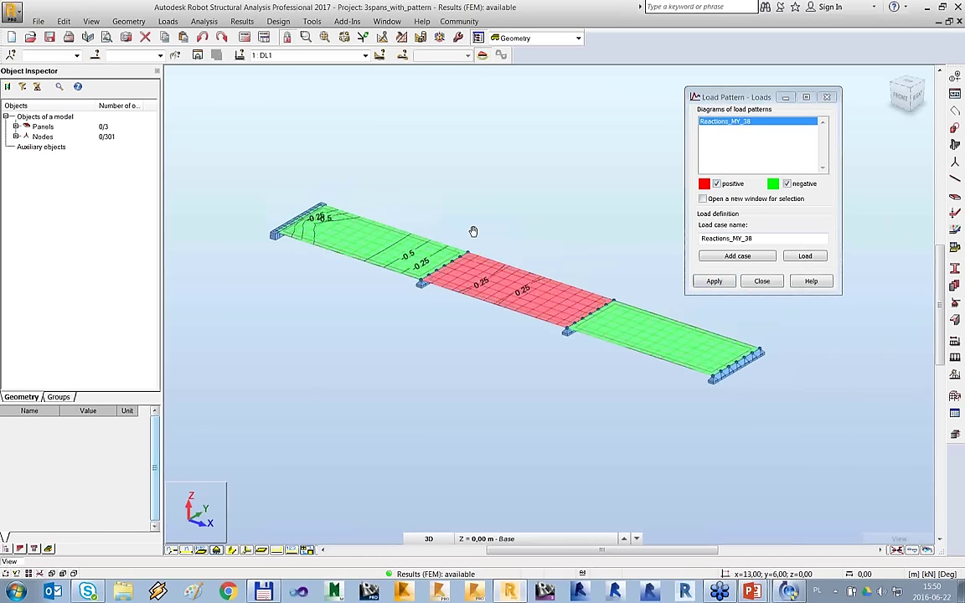
pyautogui.moveTo(469, 240); pyautogui.dragTo(466, 252, button='middle')
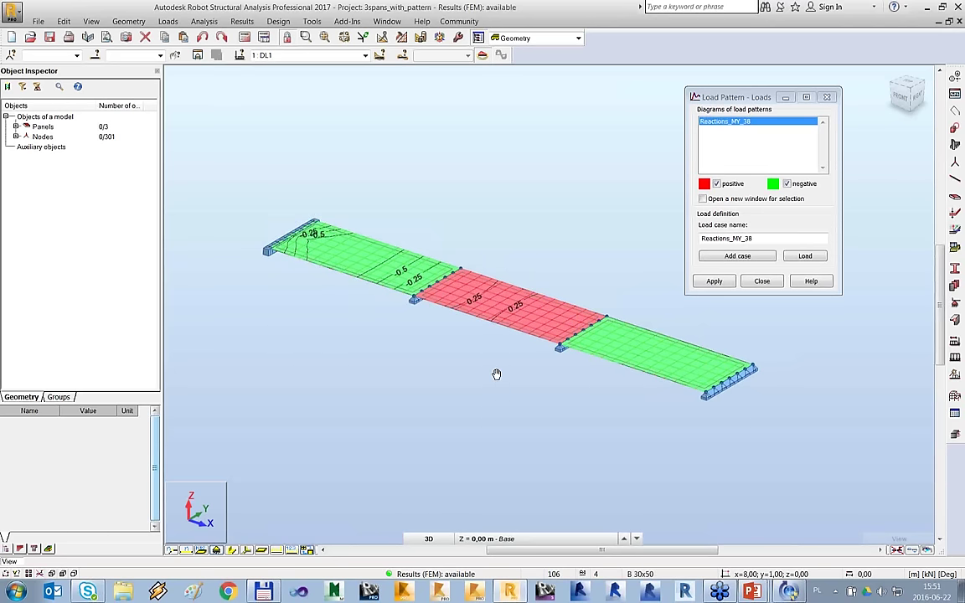
pyautogui.moveTo(497, 374); pyautogui.dragTo(475, 336, button='middle')
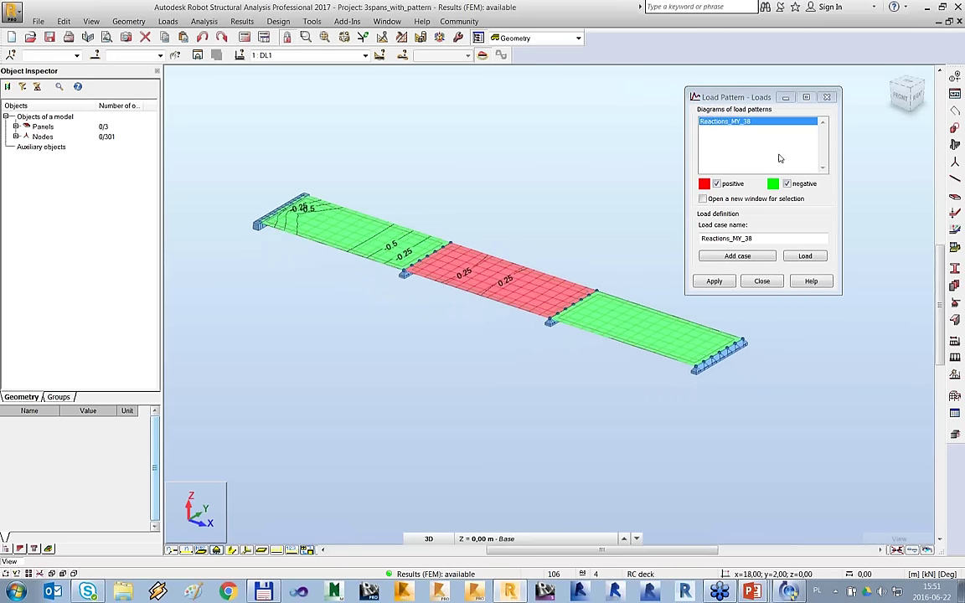
pyautogui.moveTo(760, 94); pyautogui.dragTo(745, 86)
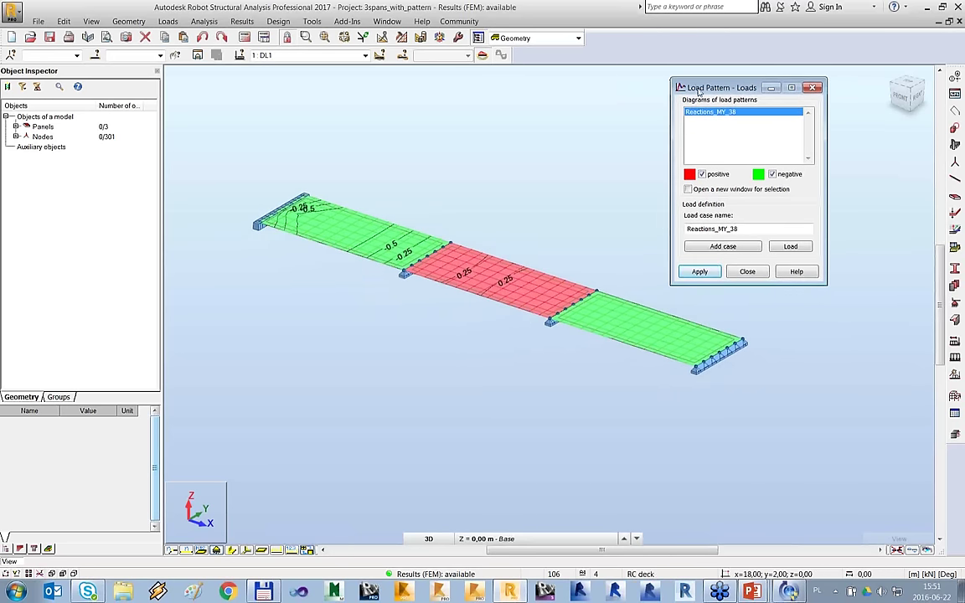
pyautogui.moveTo(698, 91); pyautogui.dragTo(708, 93)
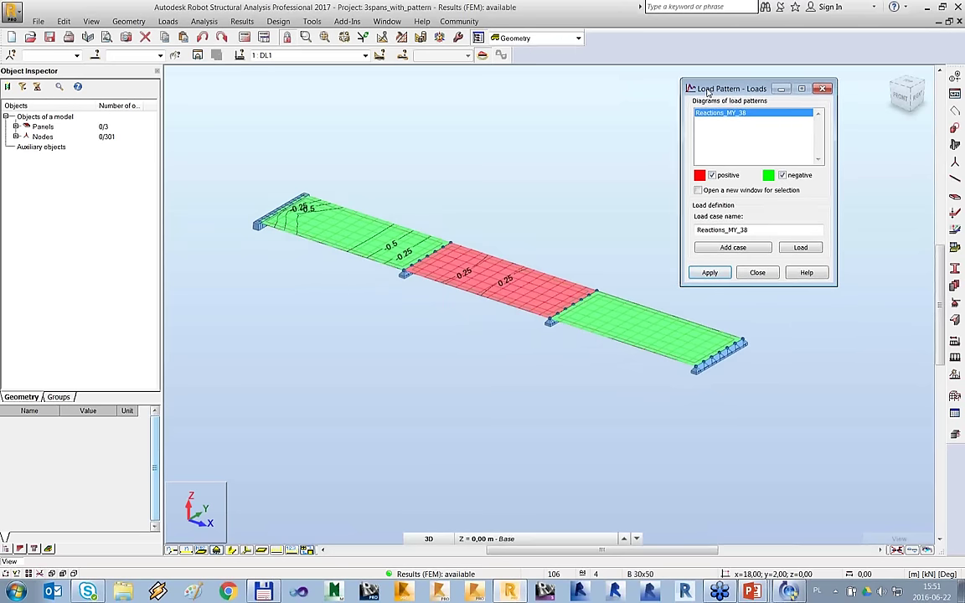
# Add a load case named Reactions_MY_38 from the load pattern and keep it as the current case.
pyautogui.click(733, 248)
pyautogui.click(800, 218)
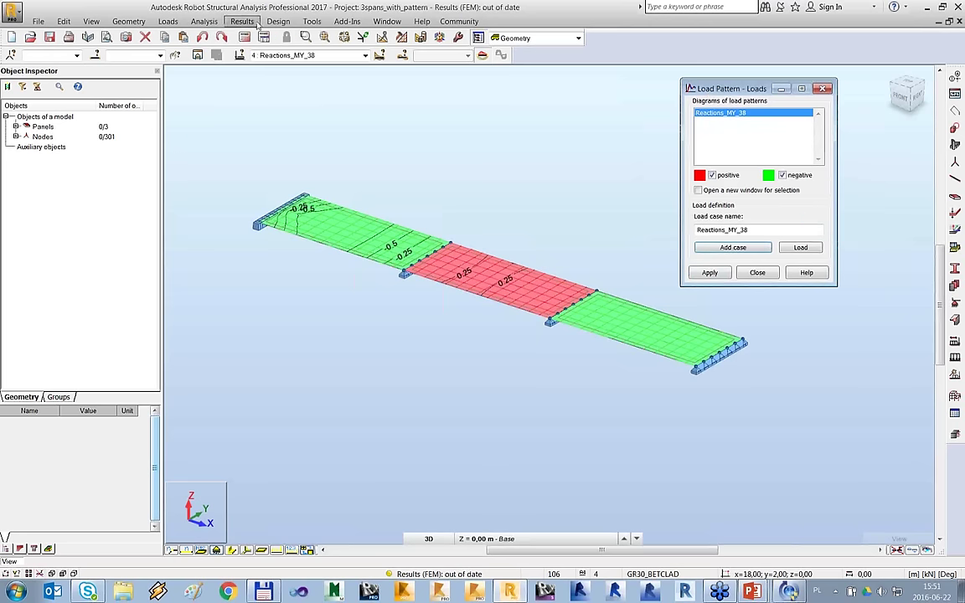
pyautogui.click(365, 55)
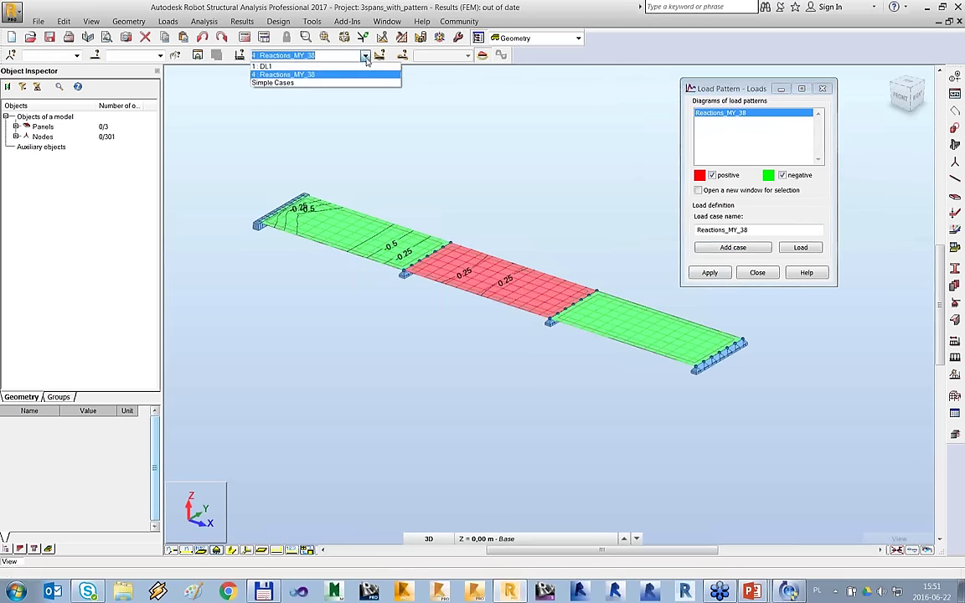
pyautogui.click(293, 73)
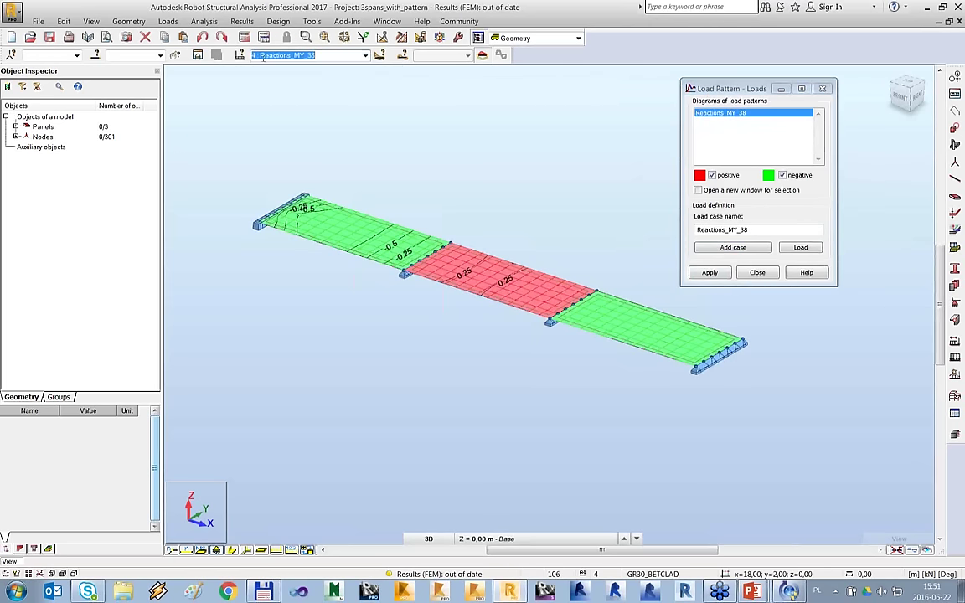
# Apply a uniform planar load of -5 kPa in global Z to case Reactions_MY_38, using a four-point contour around the red middle span.
pyautogui.click(801, 247)
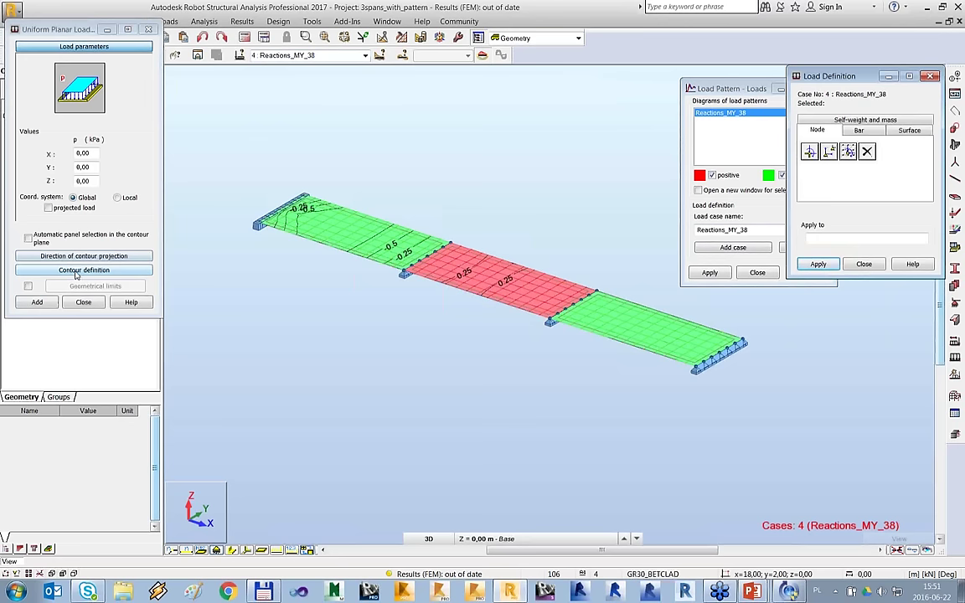
pyautogui.doubleClick(91, 181)
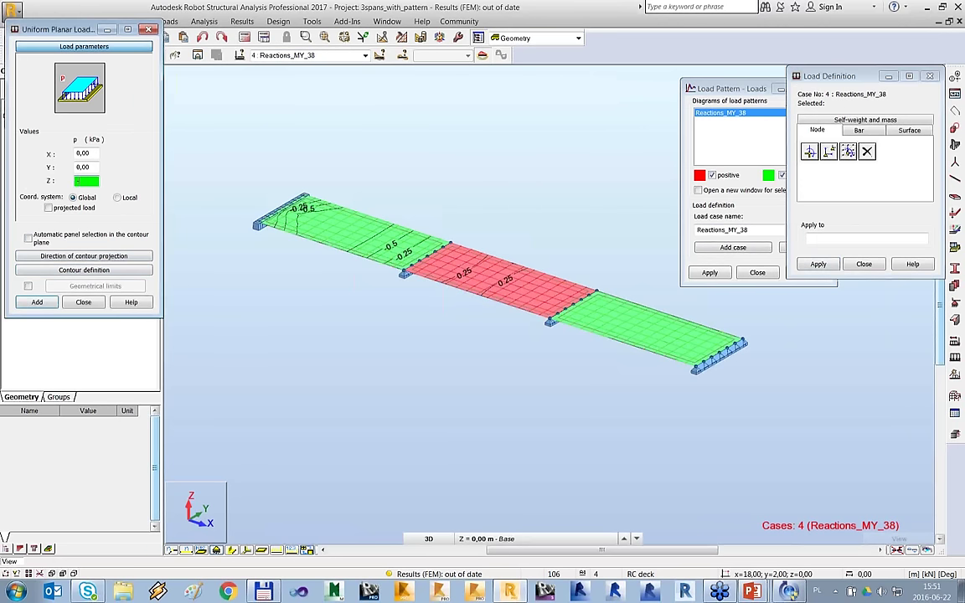
pyautogui.write('-5')
pyautogui.click(88, 271)
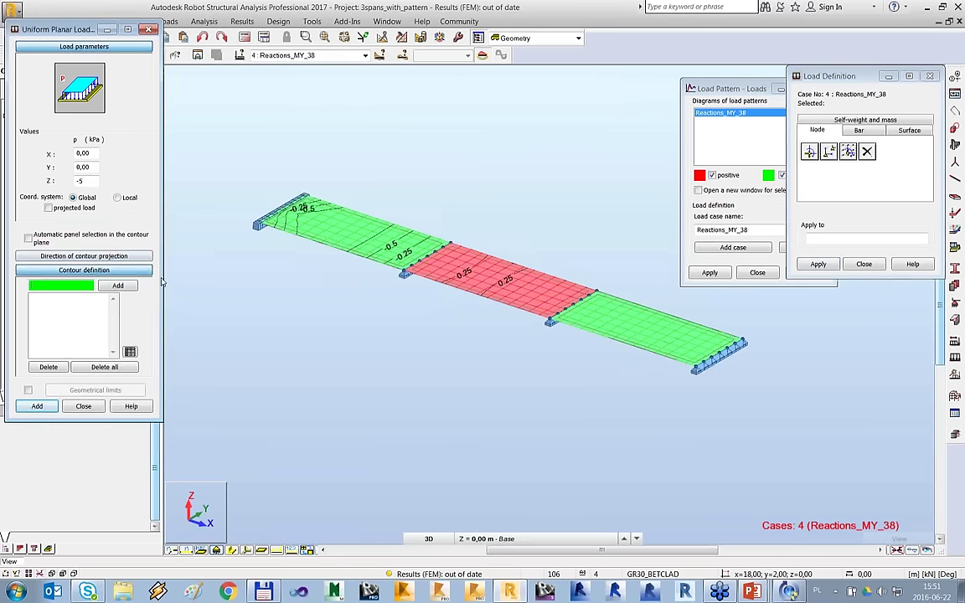
pyautogui.click(450, 243)
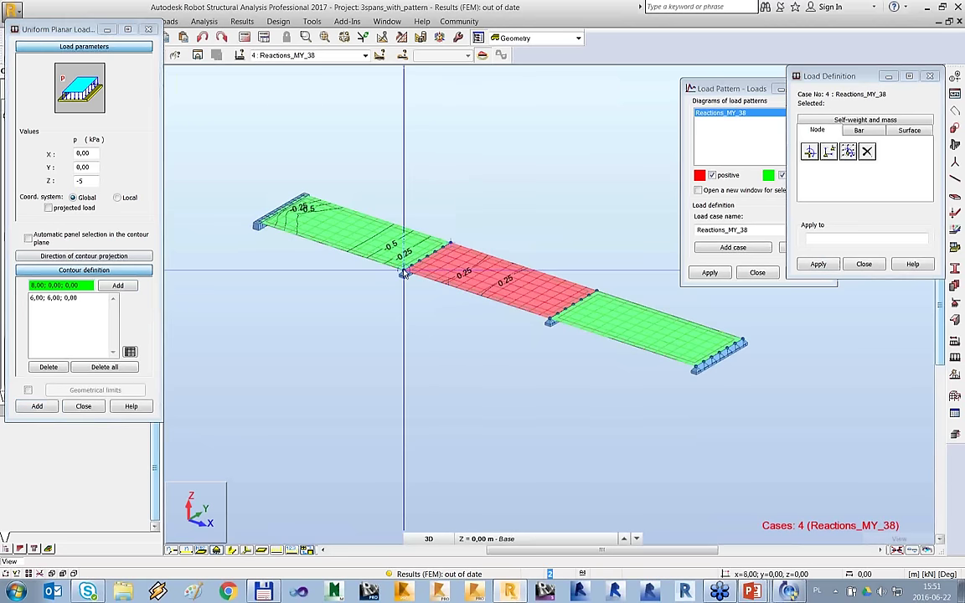
pyautogui.click(404, 273)
pyautogui.click(550, 322)
pyautogui.click(584, 295)
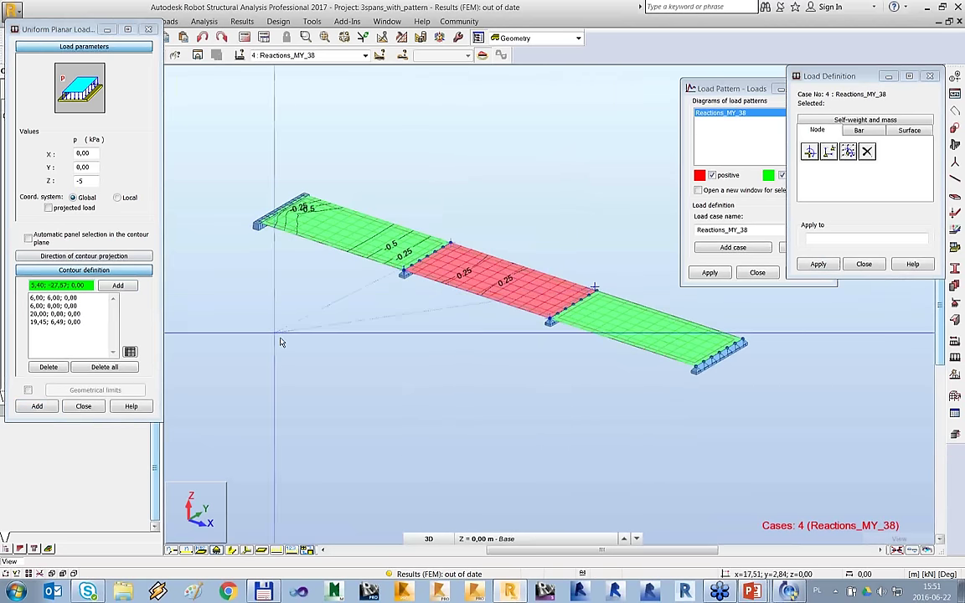
pyautogui.press('Return')
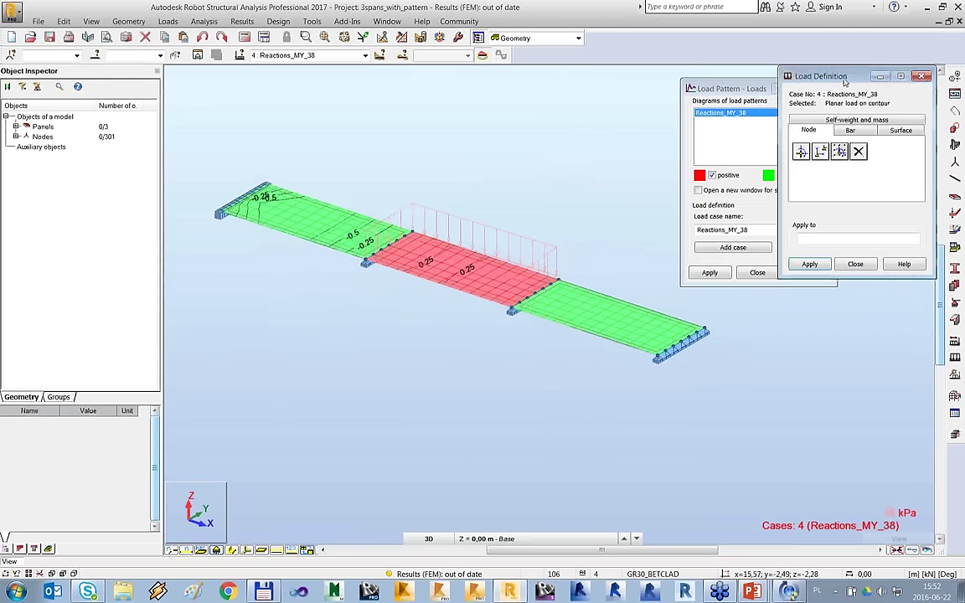
pyautogui.moveTo(853, 81); pyautogui.dragTo(677, 105)
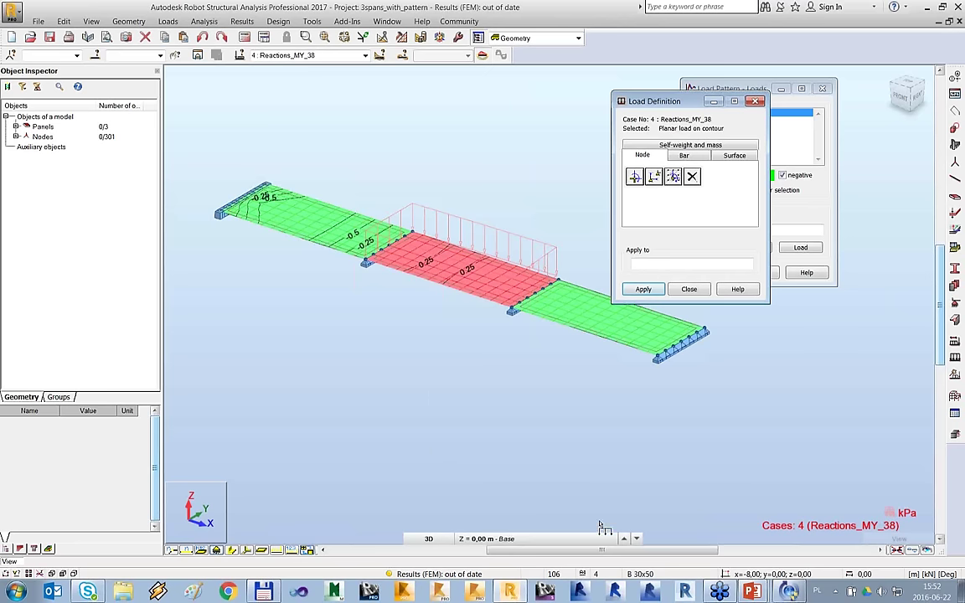
# Switch to the PowerPoint presentation and advance from the Load Pattern slide to the slide on tricks and mistakes.
pyautogui.click(753, 593)
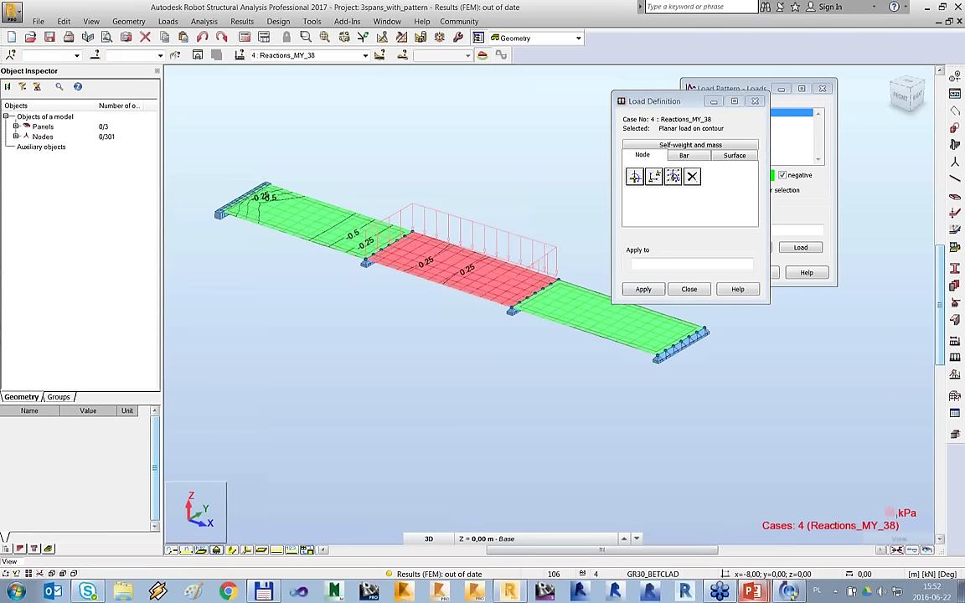
pyautogui.hotkey('alt', 'Tab')
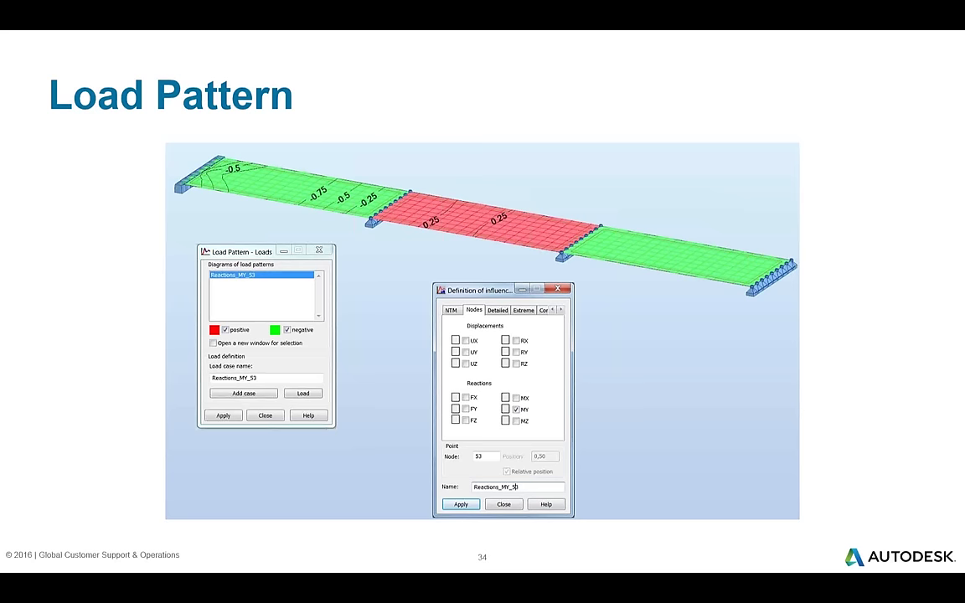
pyautogui.press('Right')
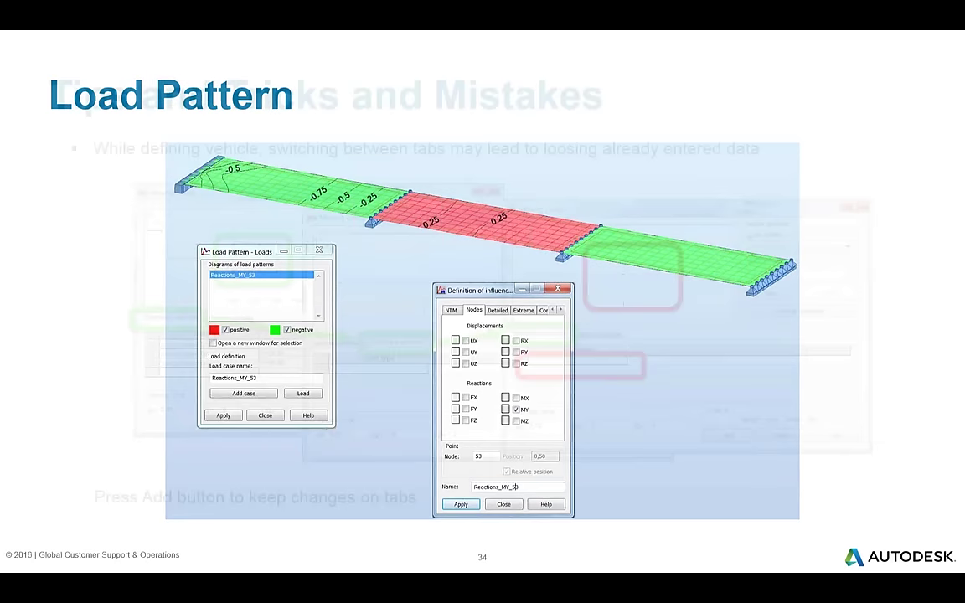